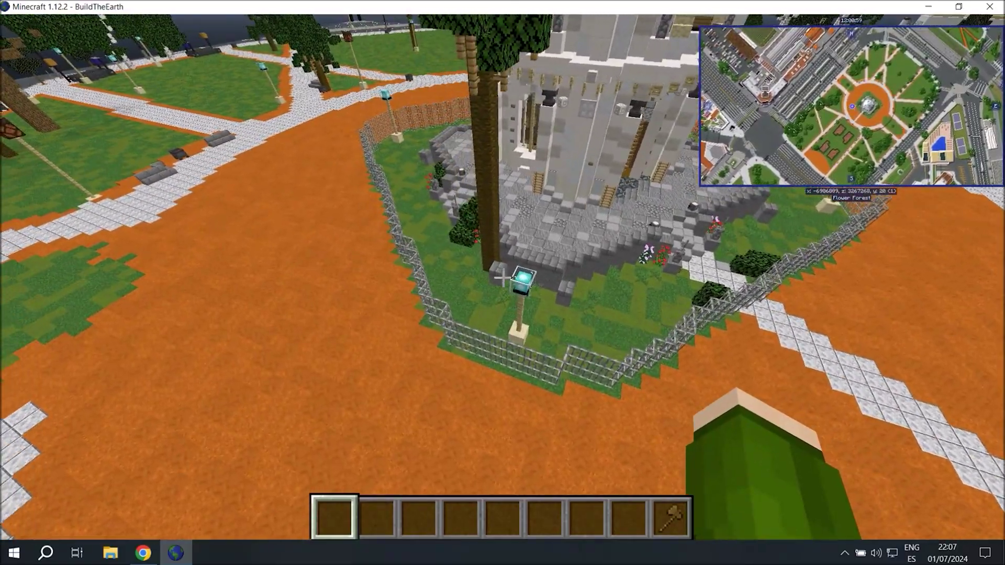
Fly down to the fenced base and switch WorldEdit to polygon selection with //sel pol.
key("shift")
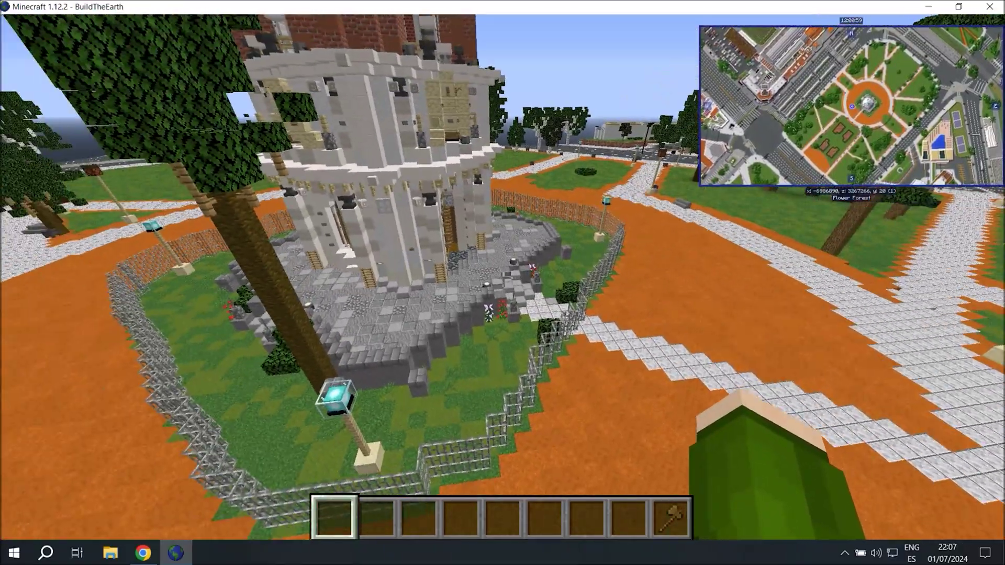
type("//sel pol")
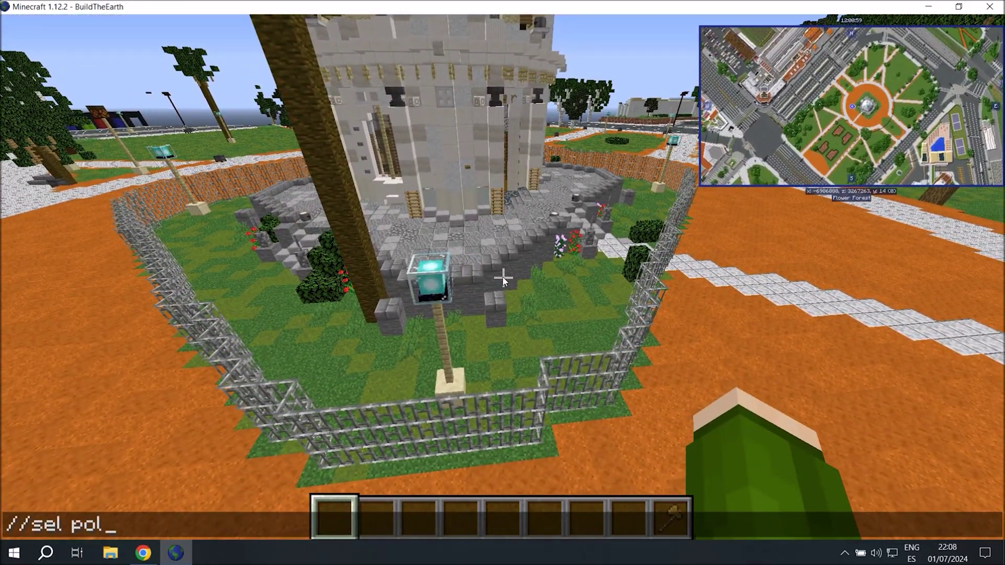
key("Return")
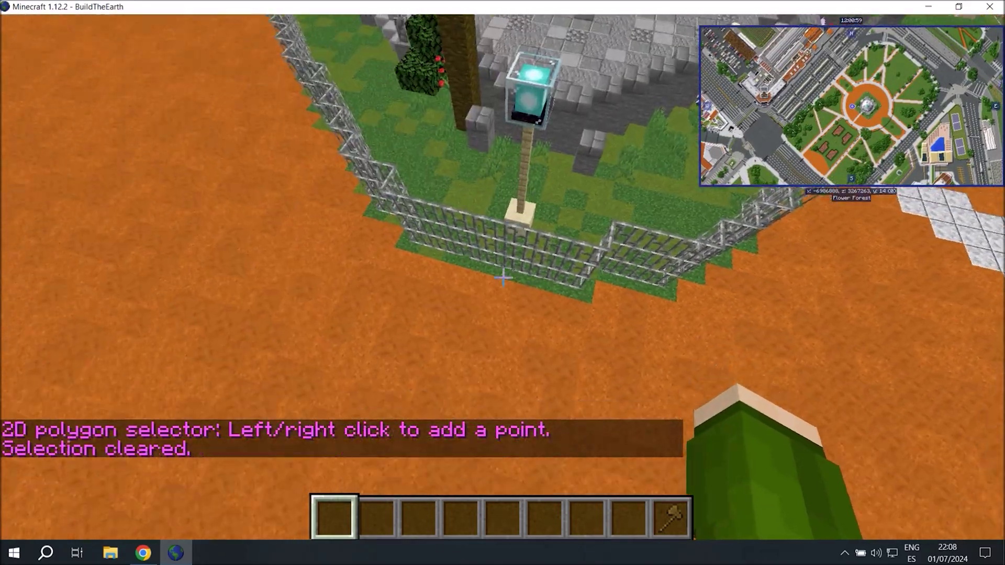
With the wooden axe wand, trace polygon points all around the tower's fence.
key("9")
left_click(503, 278)
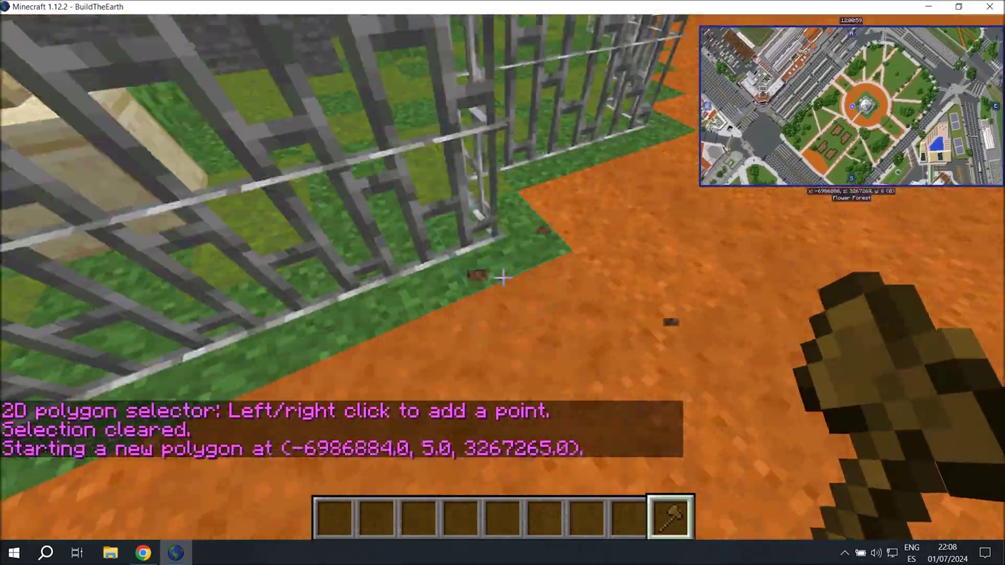
right_click(503, 278)
right_click(503, 278)
right_click(503, 278)
right_click(504, 278)
right_click(503, 278)
right_click(504, 278)
right_click(503, 278)
right_click(503, 278)
right_click(503, 278)
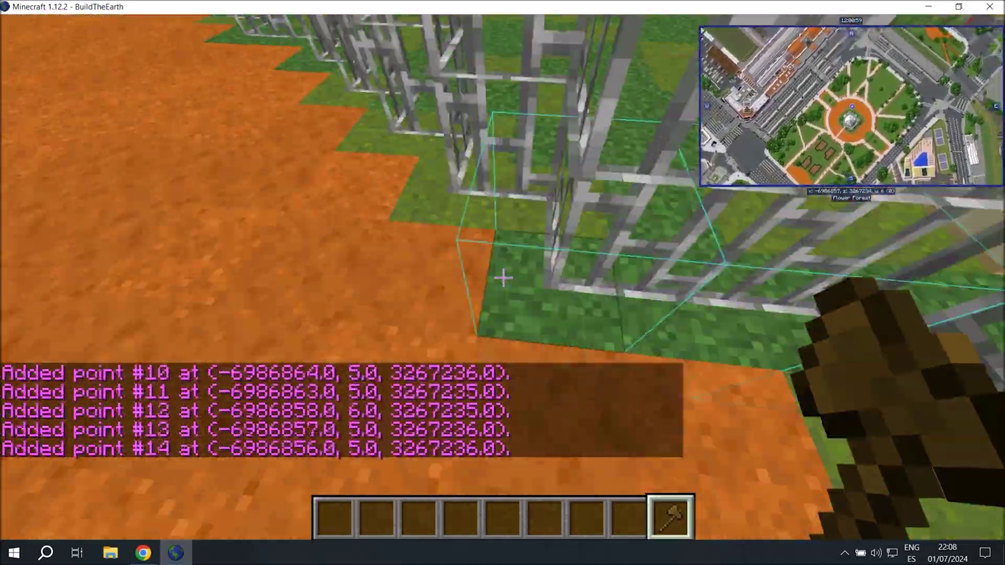
right_click(503, 278)
right_click(503, 278)
right_click(503, 278)
right_click(503, 278)
right_click(503, 278)
right_click(503, 278)
right_click(503, 278)
right_click(503, 278)
right_click(503, 278)
right_click(503, 278)
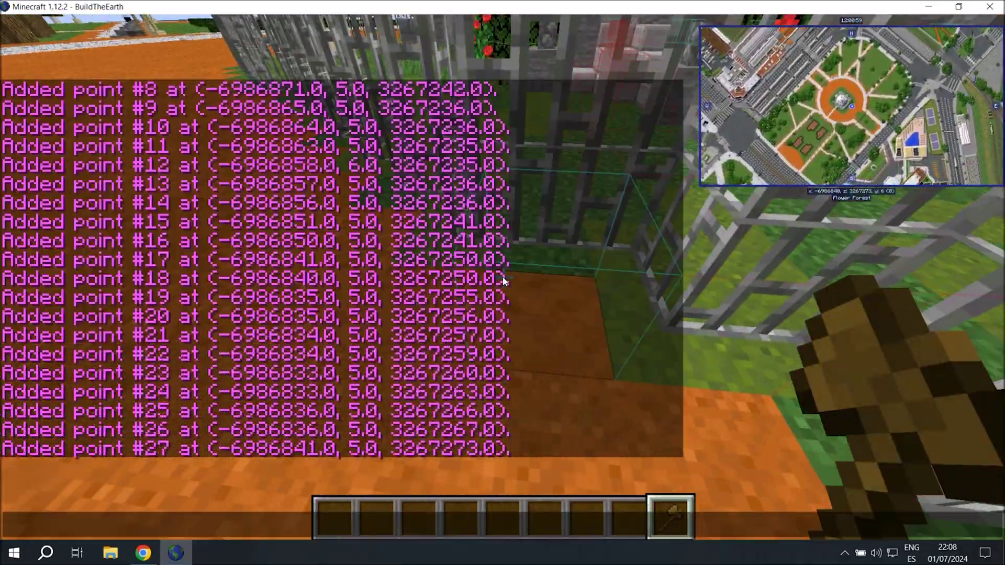
right_click(503, 278)
right_click(504, 278)
right_click(503, 278)
right_click(503, 278)
right_click(503, 278)
right_click(504, 278)
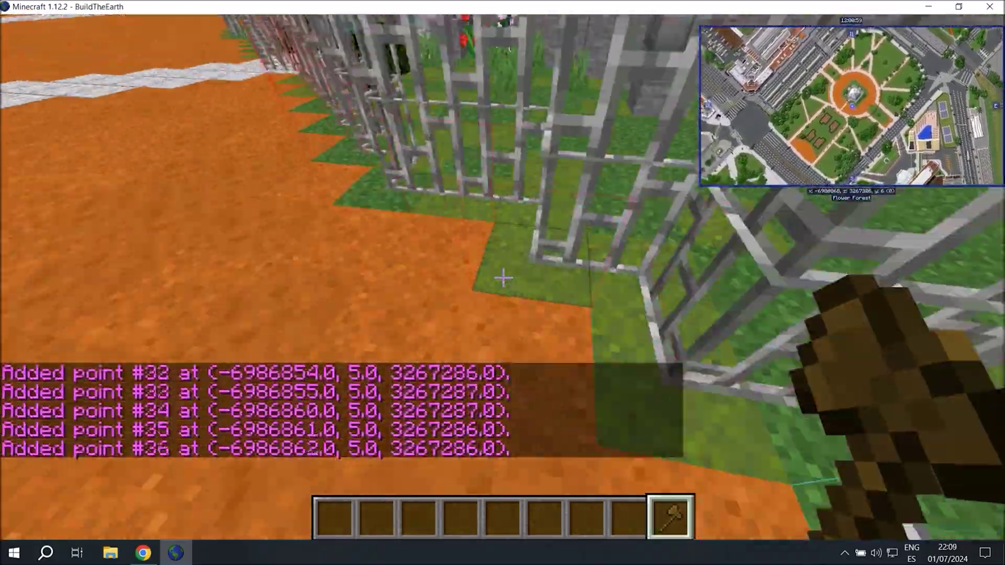
right_click(503, 278)
right_click(504, 278)
right_click(503, 278)
right_click(503, 278)
right_click(503, 278)
right_click(503, 278)
right_click(503, 278)
Expand the selection with //expand vert and //expand 50 u.
type("t//expand vert")
key("Return")
type("t//expand 50 u")
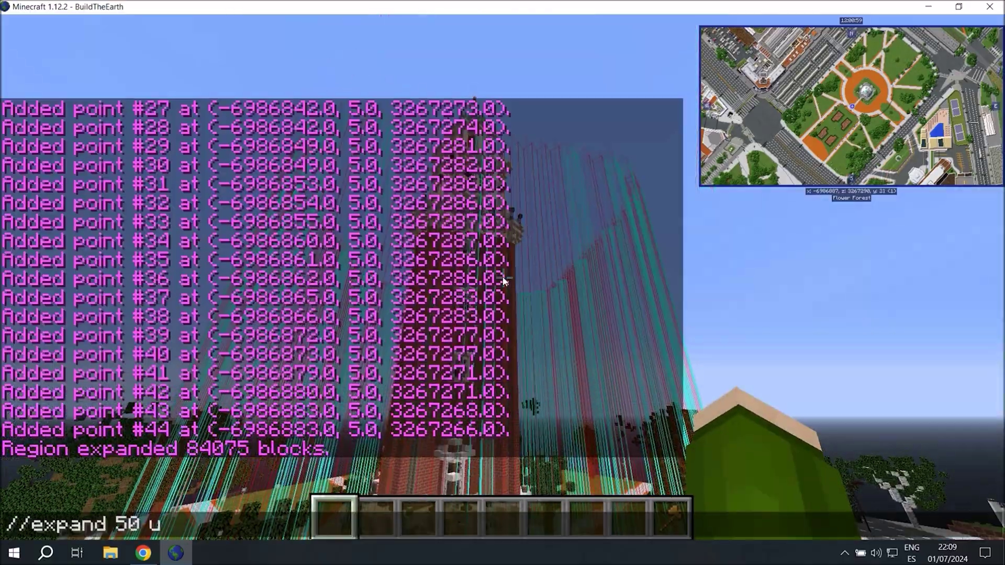
key("Return")
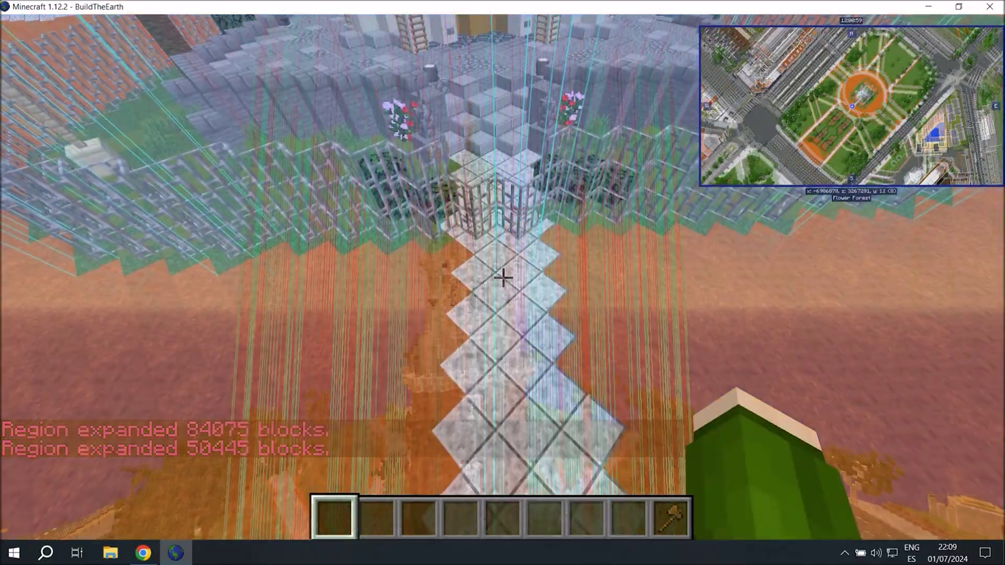
key("w")
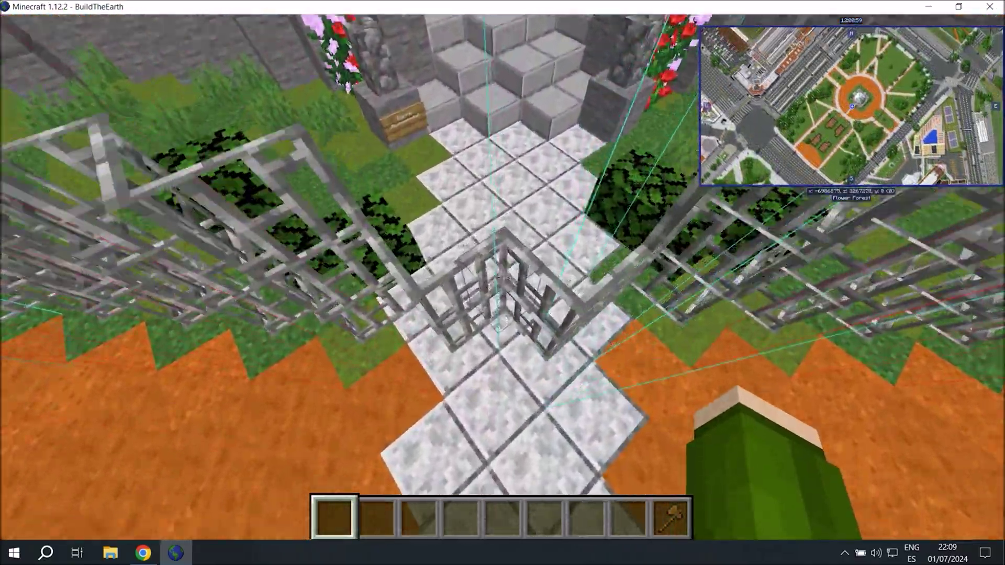
Copy the selected tower with //copy and save it as schematic tutorial1.
type("t")
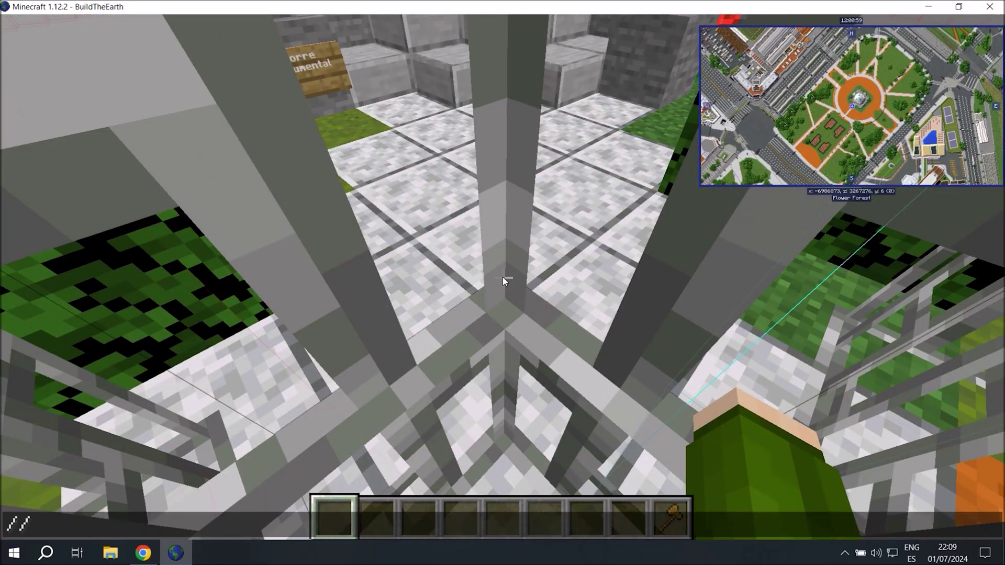
type("//copy")
key("Return")
key("t")
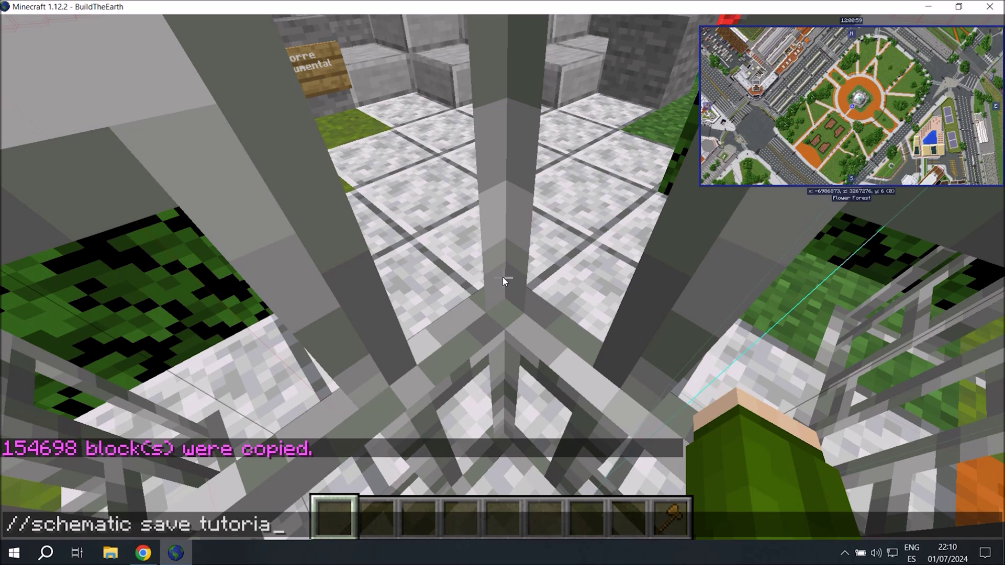
key("Return")
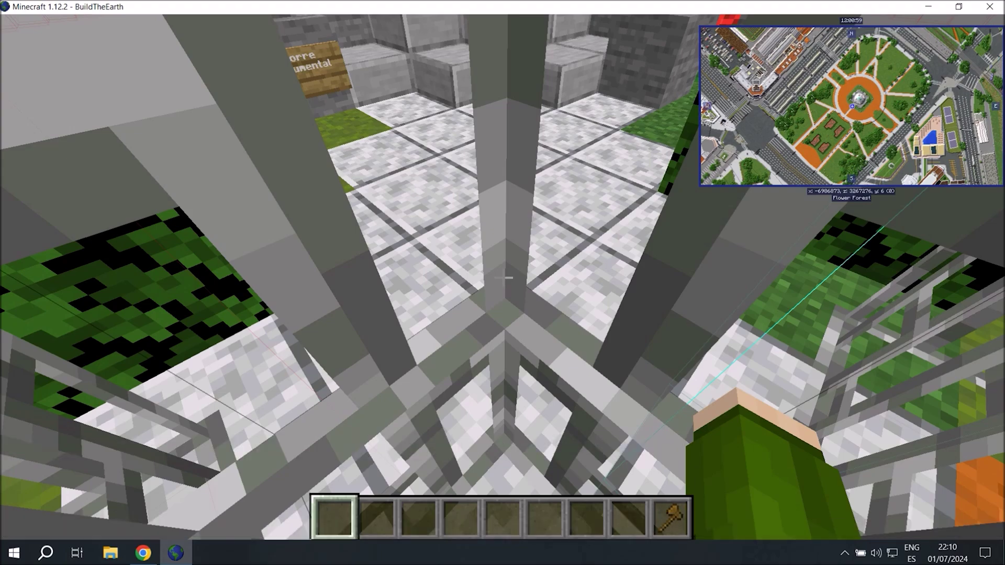
Fly back and up to view the whole tower and its fenced base.
key("s")
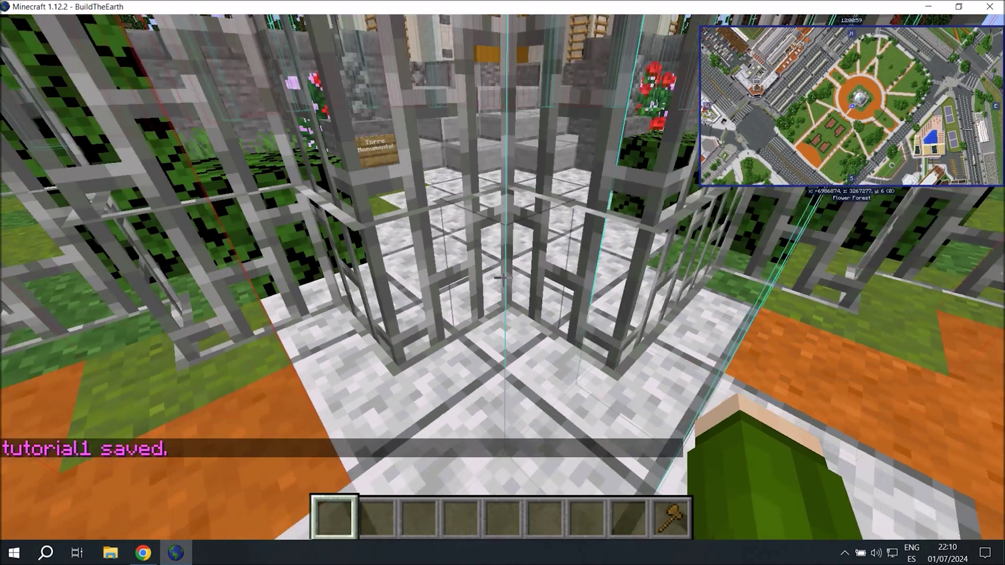
key("s")
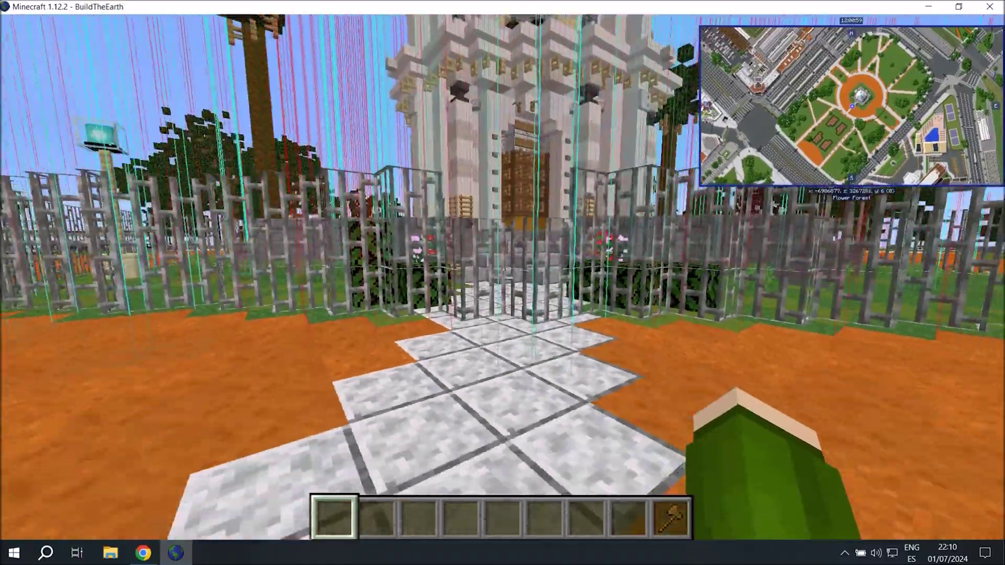
key("space")
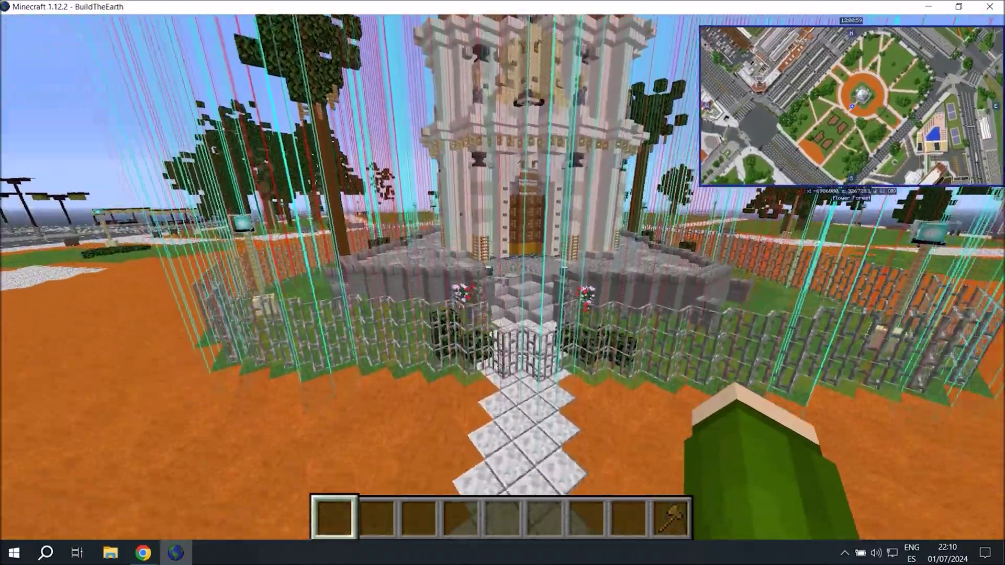
key("w")
key("space")
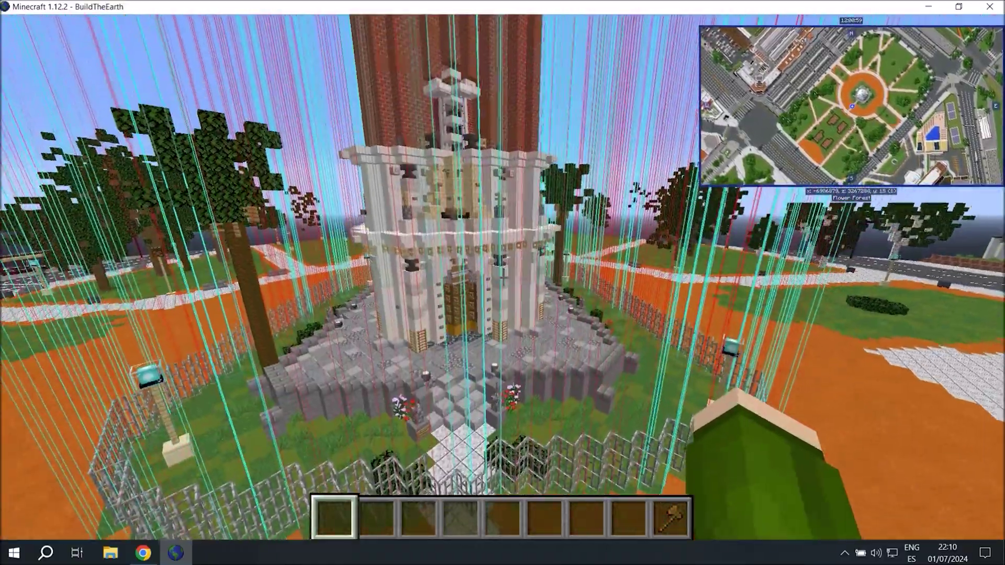
key("s")
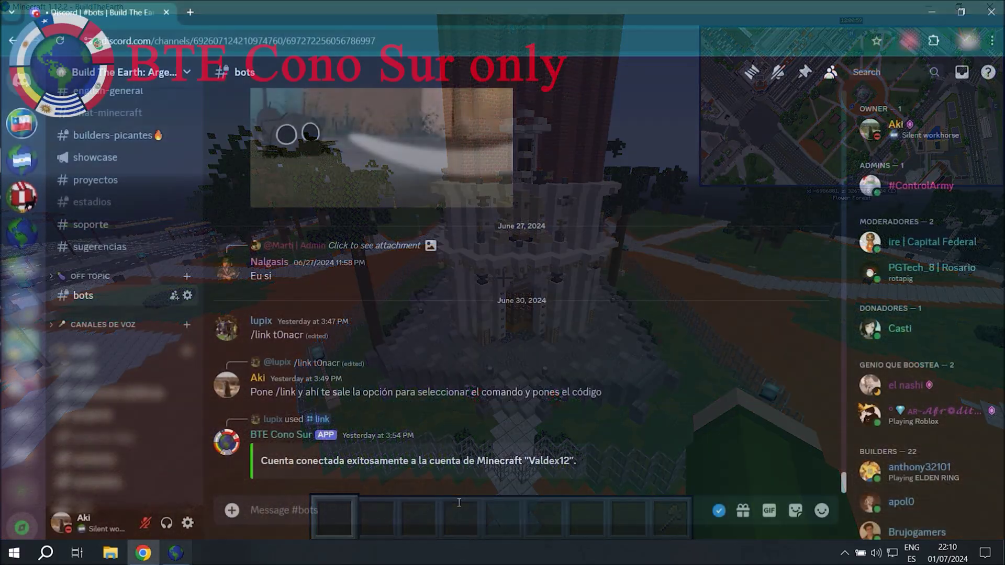
Use the bot's /schematic command in #bots to request the schematic named 'tutorial'.
type("/schema")
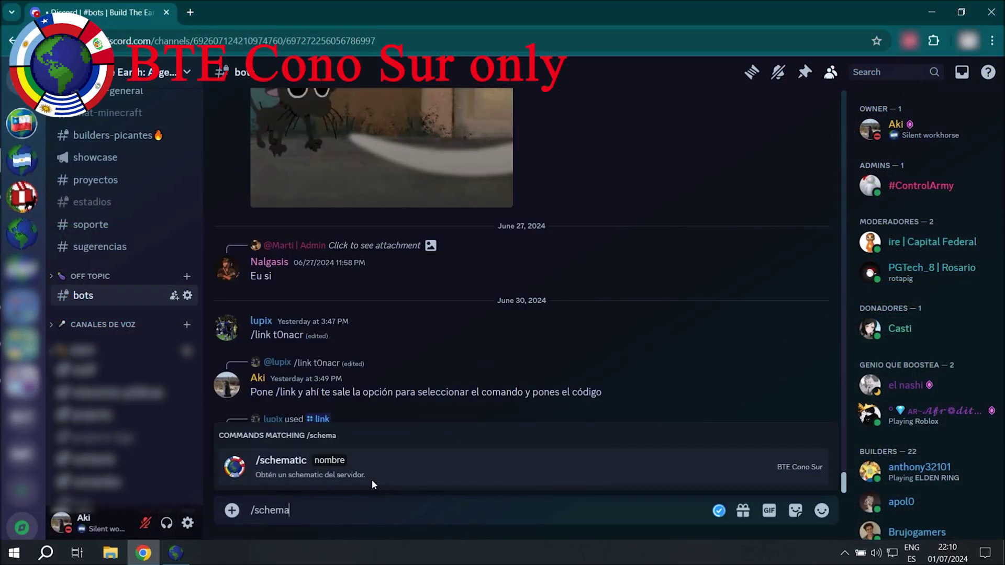
left_click(371, 480)
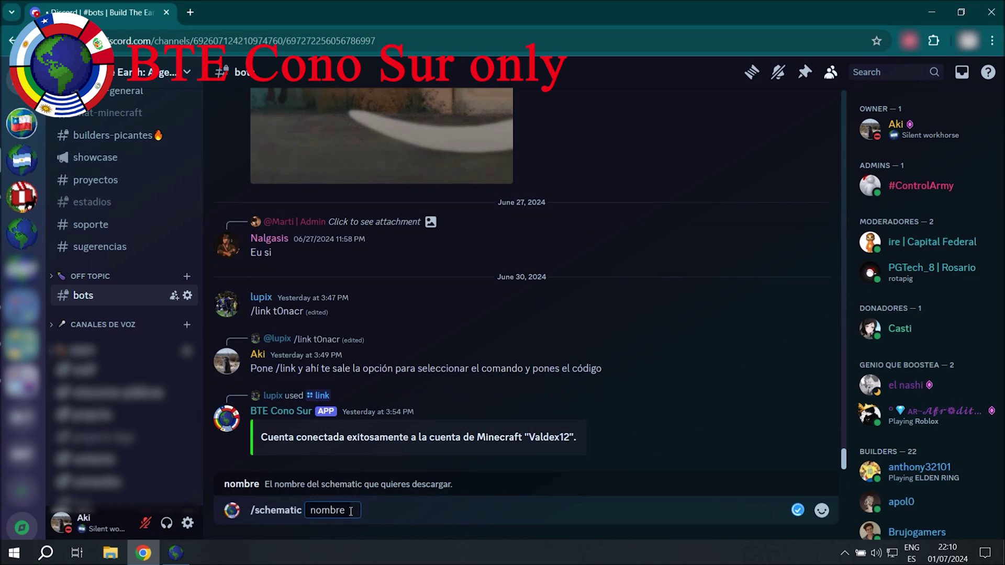
type("tutorial1")
key("Return")
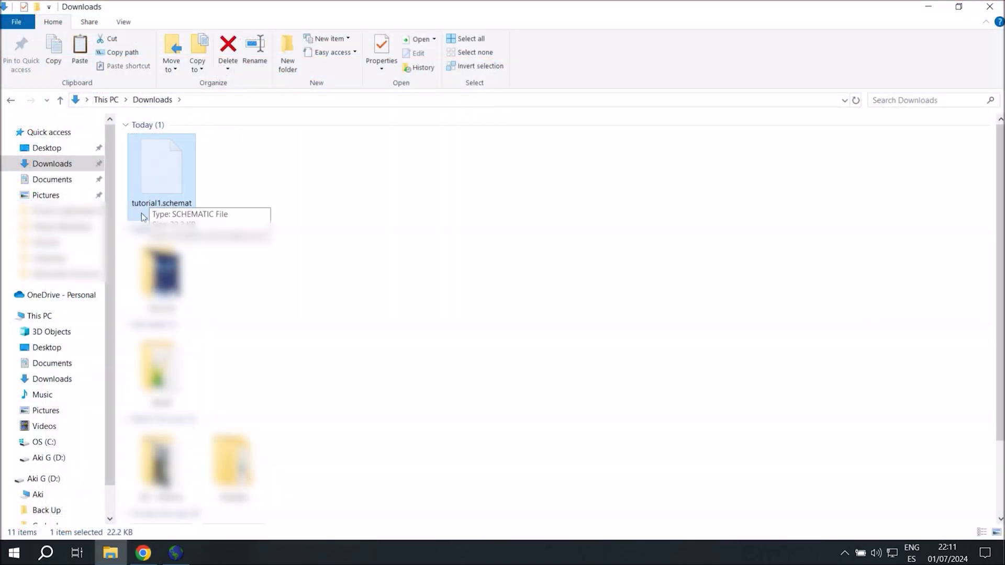
Open %appdata%, go to .buildtheearth\config\worldedit\schematics, and paste the downloaded schematic.
left_click(46, 553)
type("%app")
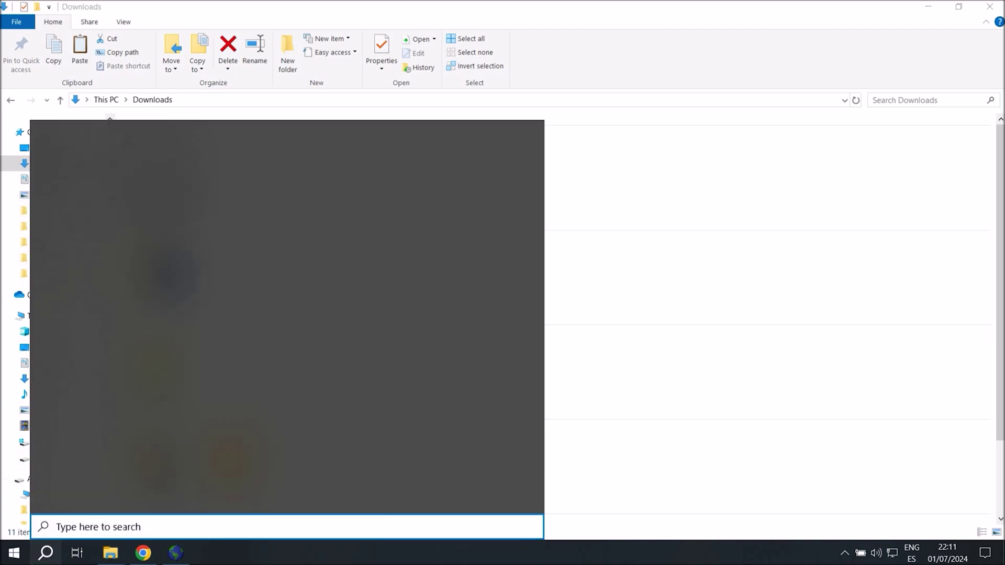
type("data%")
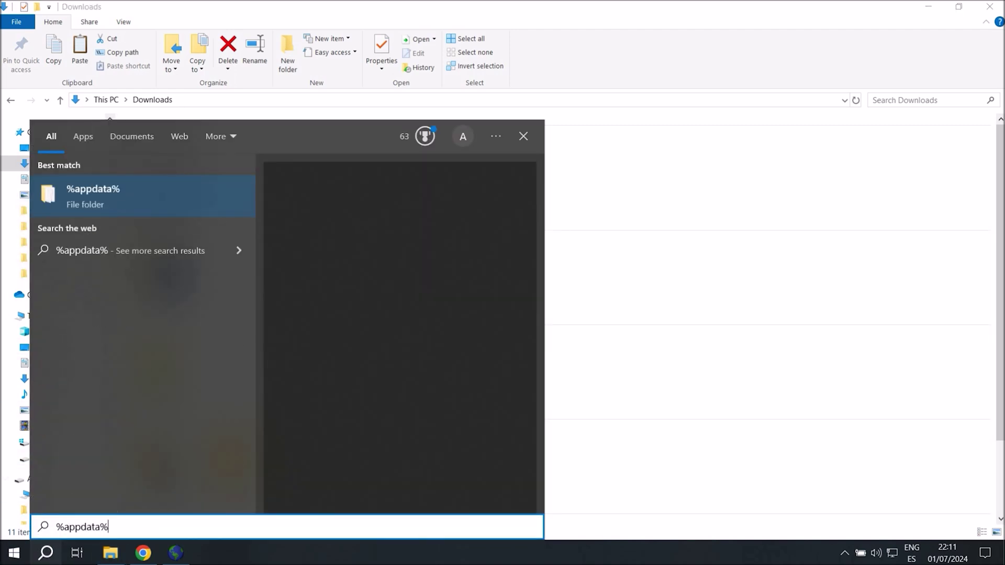
left_click(90, 194)
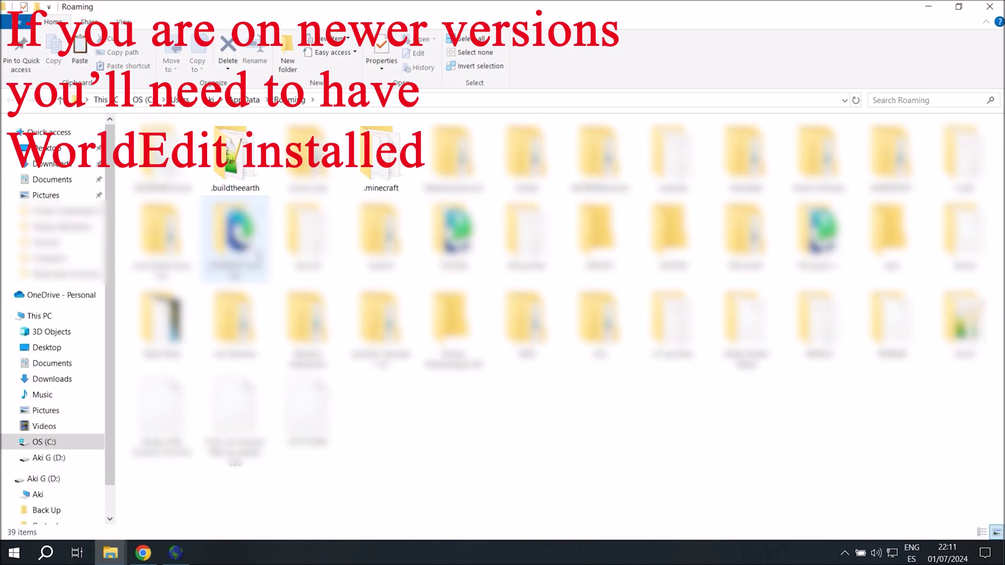
double_click(236, 157)
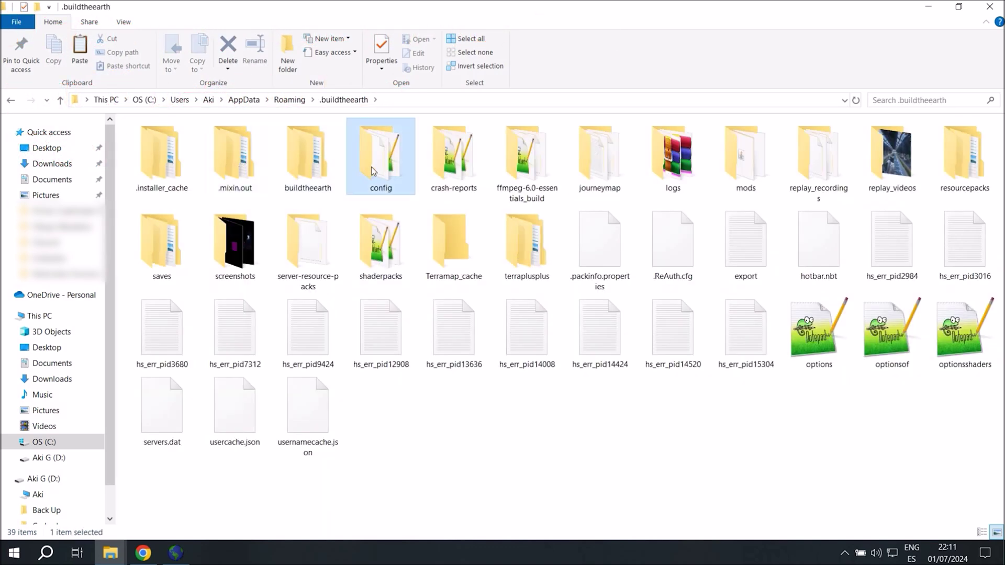
double_click(368, 171)
double_click(248, 158)
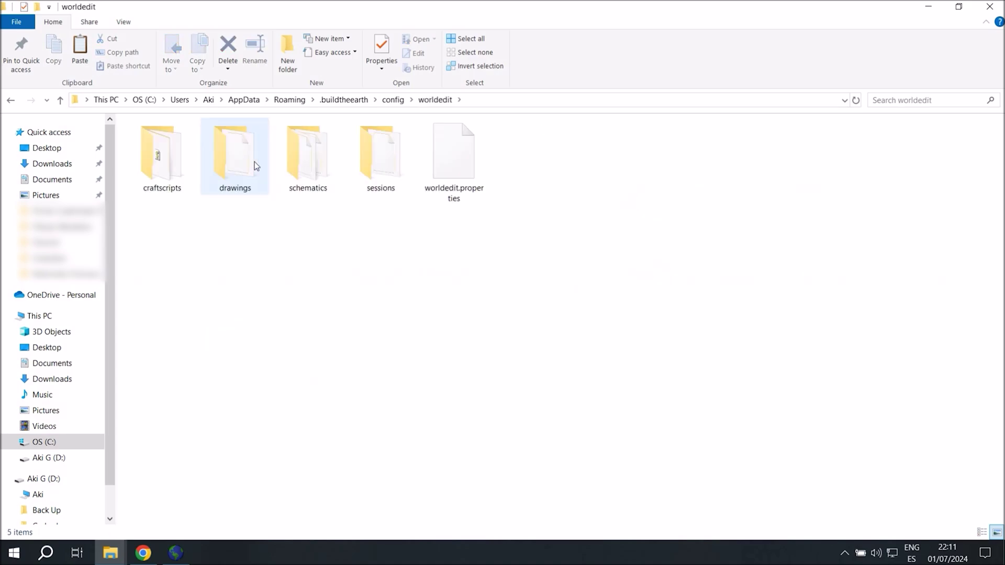
double_click(321, 176)
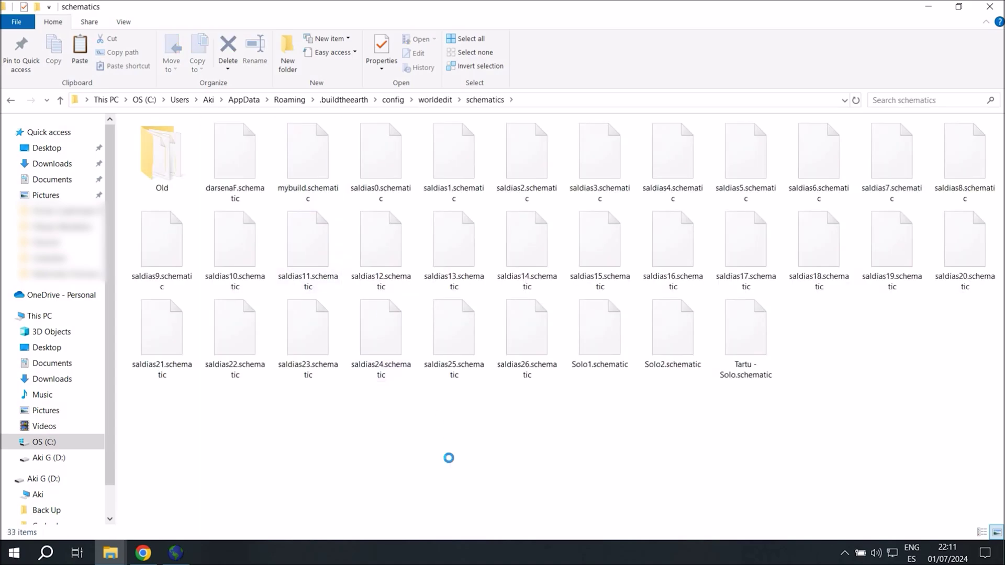
key("ctrl+v")
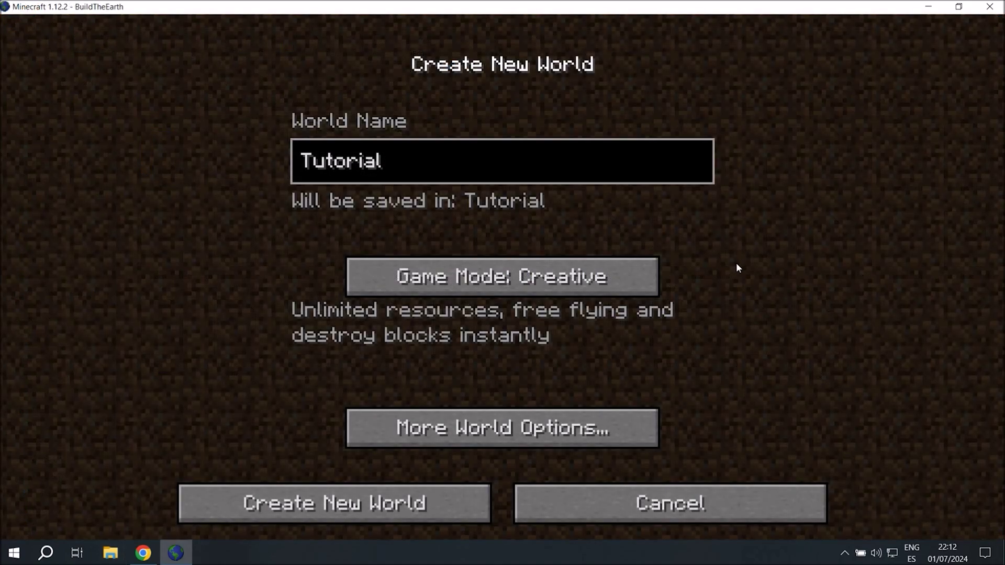
Make the Tutorial world superflat using the barrier-layer preset, then create it.
left_click(570, 419)
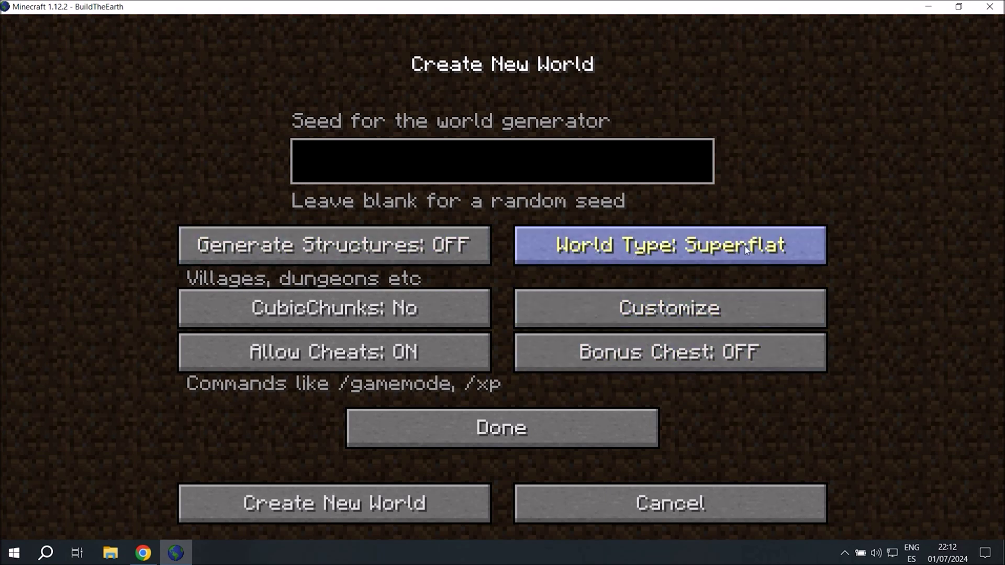
left_click(709, 313)
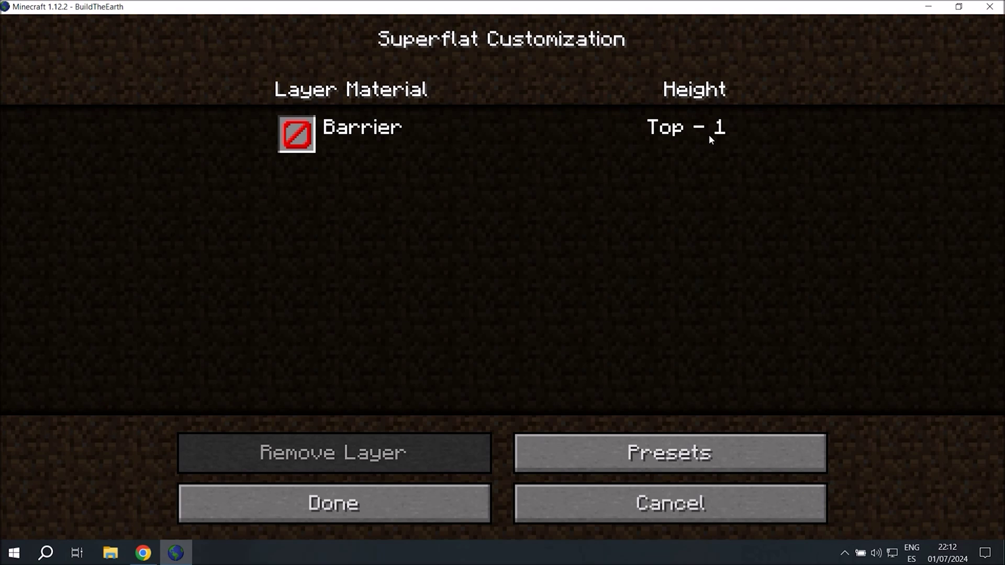
left_click(723, 449)
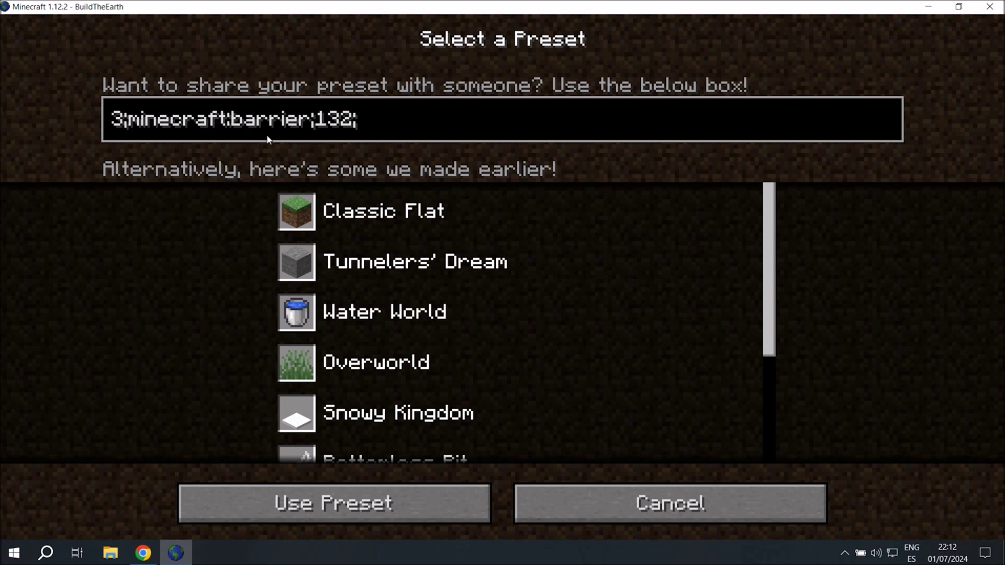
left_click(393, 503)
left_click(403, 505)
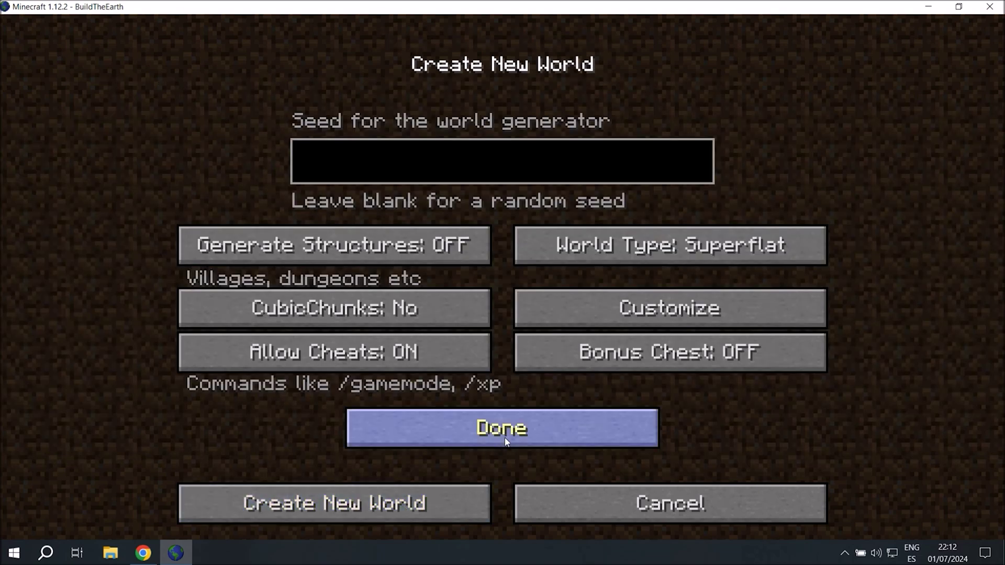
left_click(560, 423)
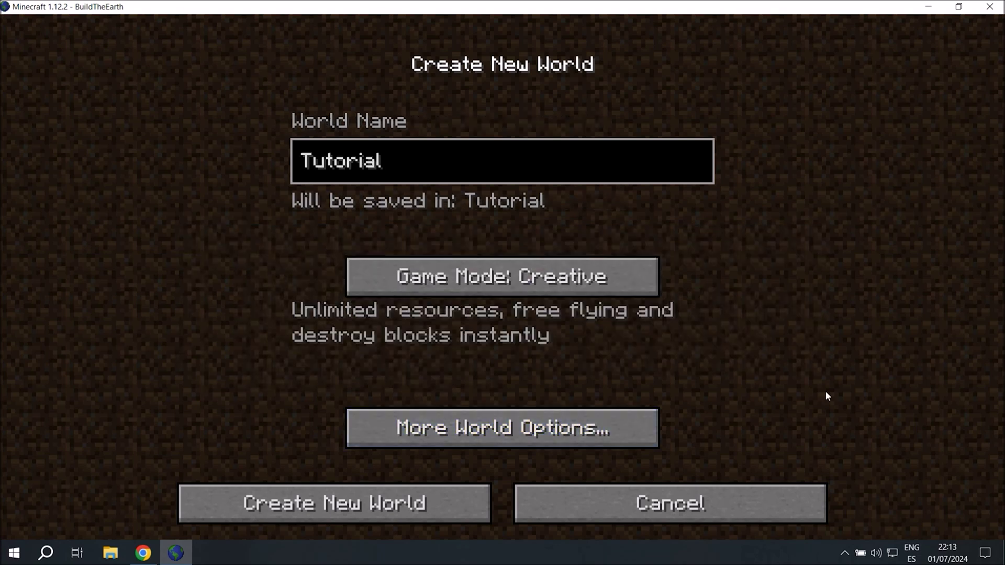
left_click(350, 500)
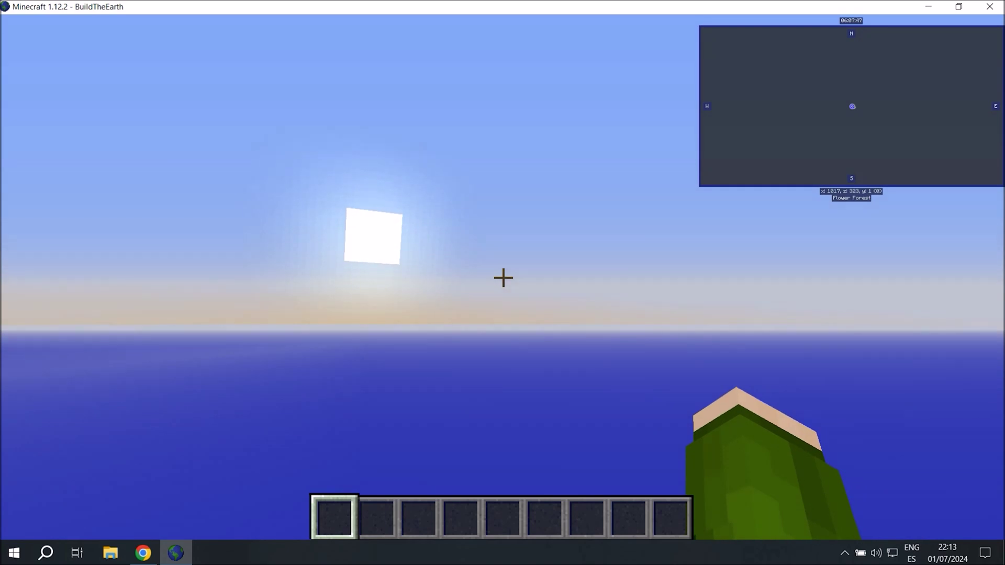
Set the game difficulty to Peaceful in Options.
key("Escape")
left_click(394, 334)
double_click(650, 97)
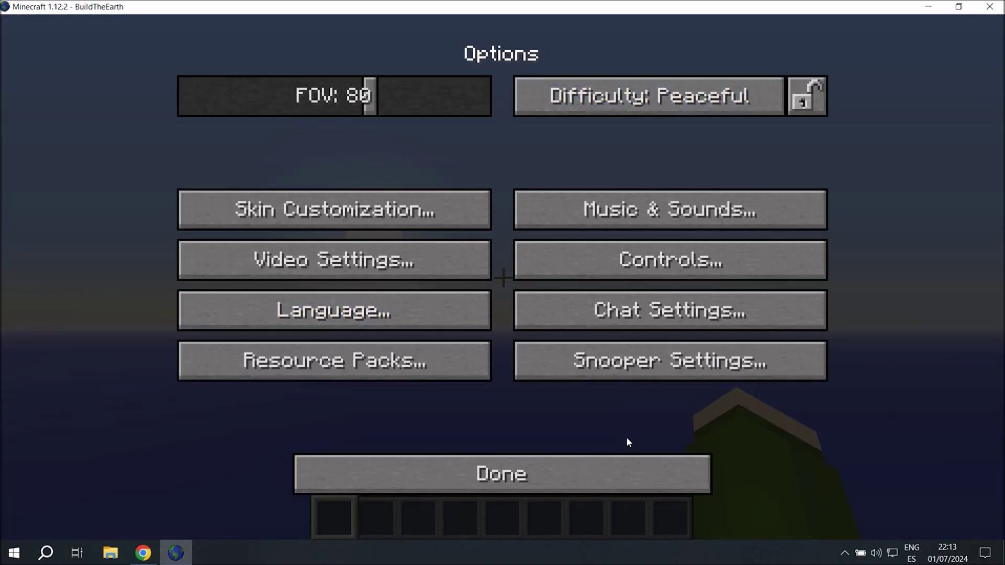
key("Escape")
Set the game rules doMobSpawning and doDaylightCycle to false.
type("/gamerule doMob")
key("Tab")
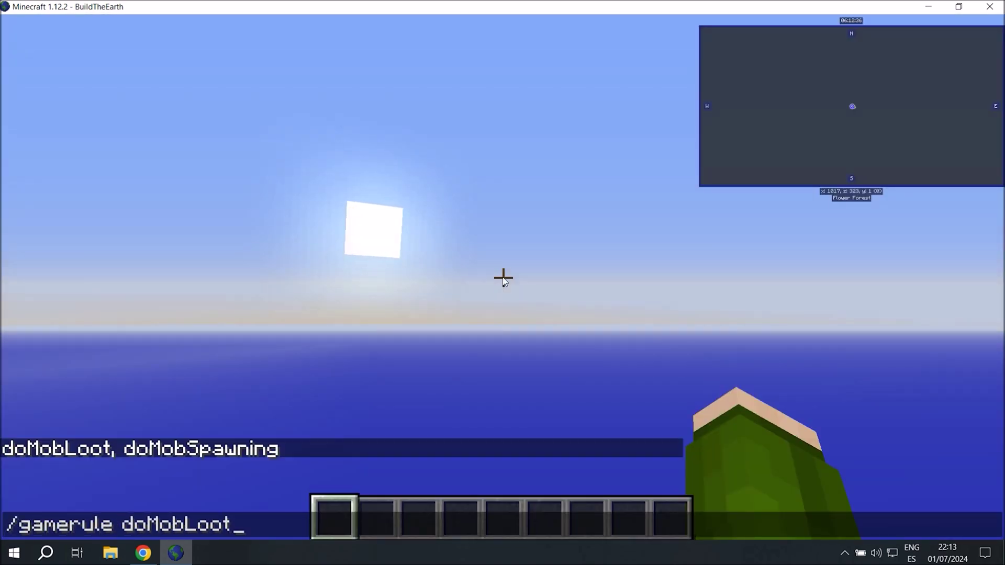
key("Tab")
type("false")
key("Return")
key("slash")
type("gamerul")
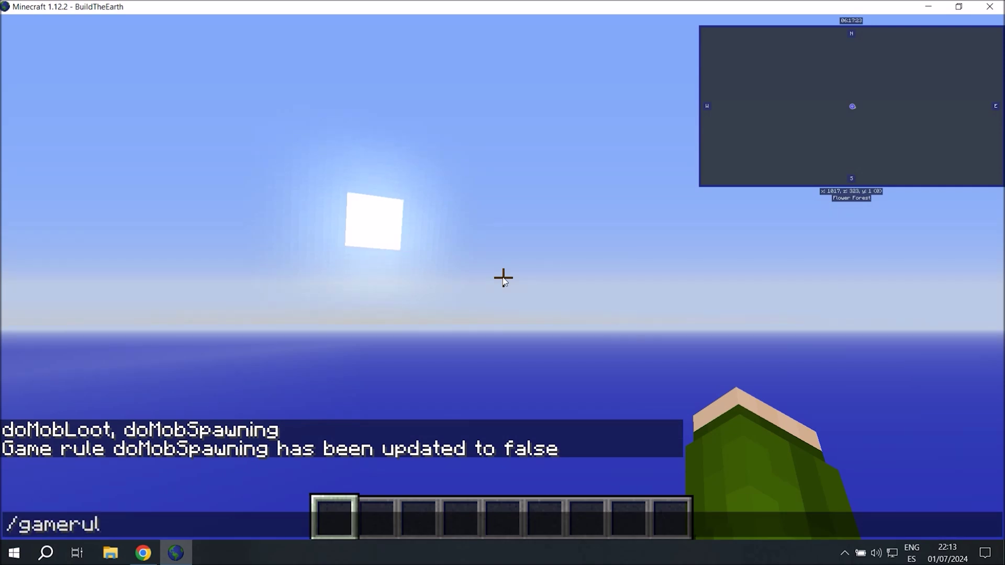
type("e do")
key("Tab")
type("falñs")
key("BackSpace")
key("BackSpace")
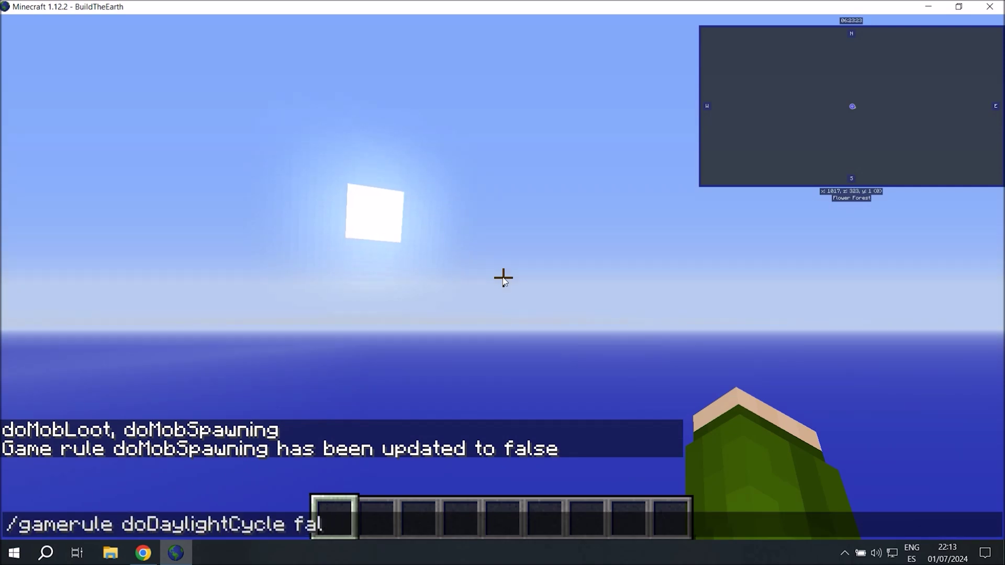
type("se")
key("Return")
Set doWeatherCycle to false and randomTickSpeed to 0.
key("slash")
type("gamerule doW")
key("Tab")
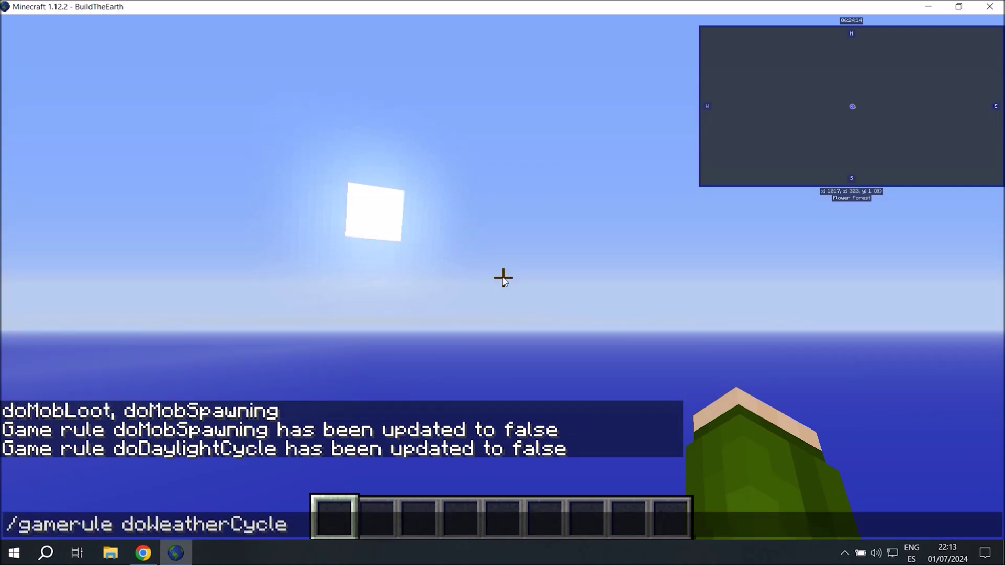
type("false")
key("Return")
key("slash")
type("gamerule ra")
key("Tab")
type("0")
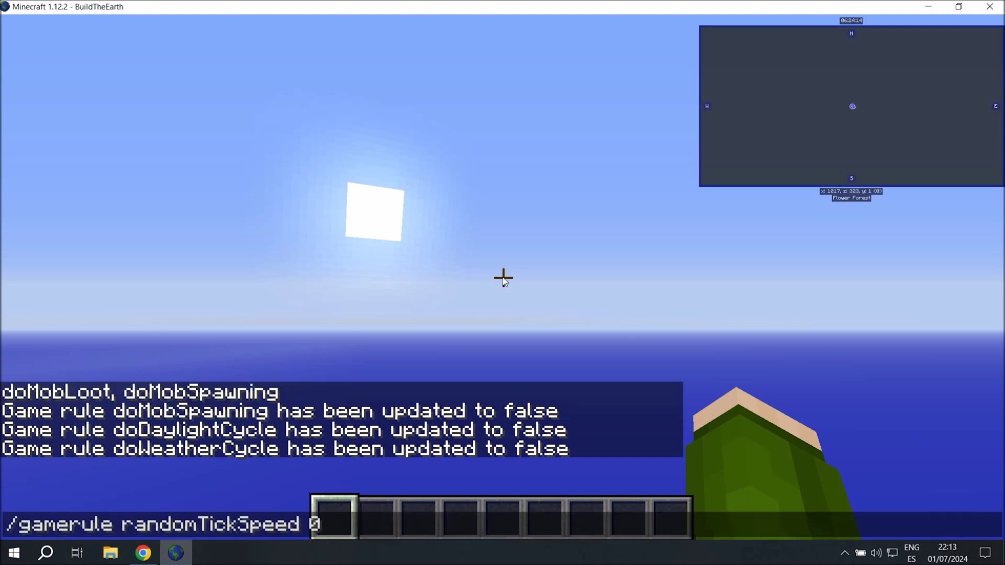
key("Return")
Fix the world time at 6000 with /time set.
key("slash")
type("tim")
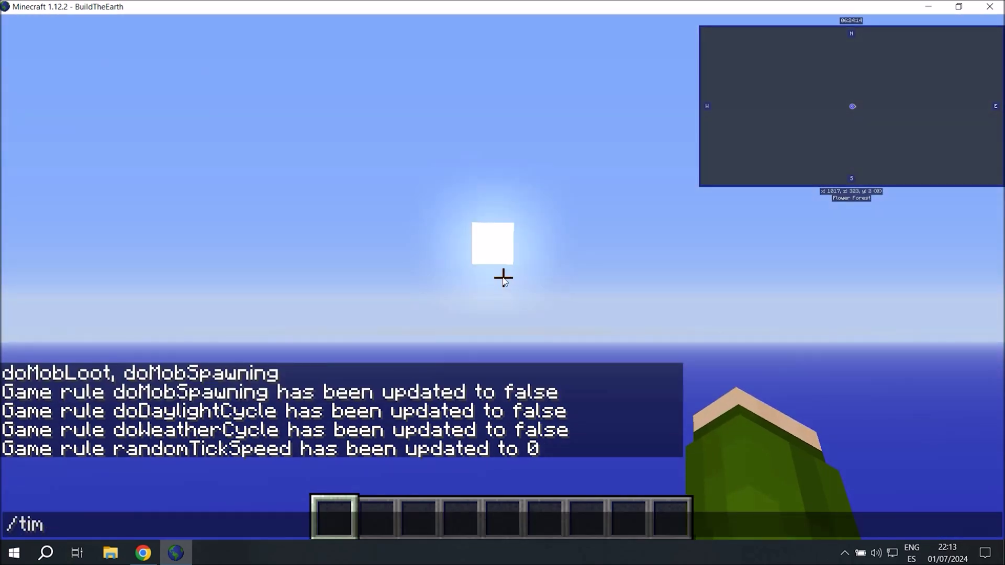
type("e set 600")
key("Return")
key("slash")
key("Up")
type("0")
key("Return")
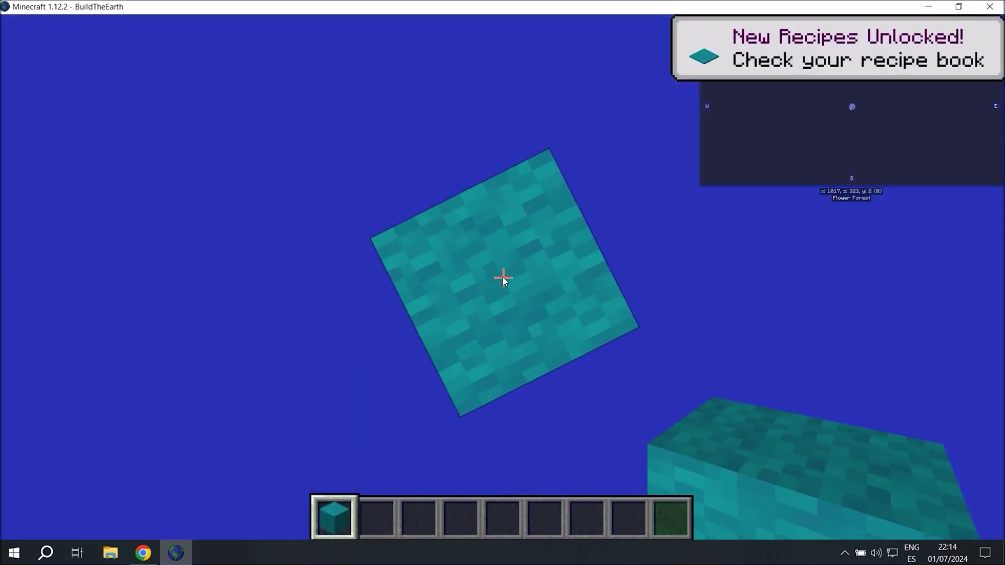
key("e")
key("e")
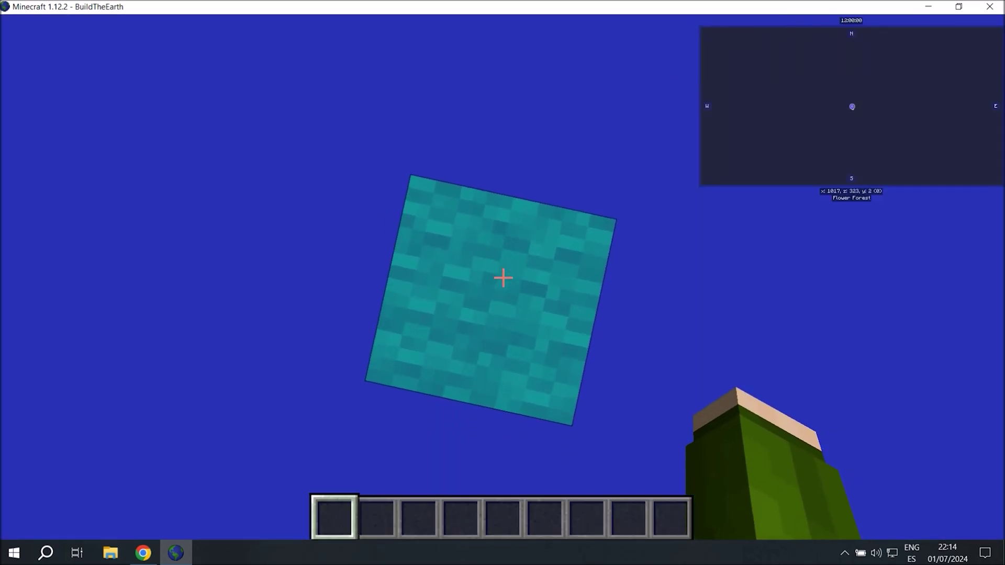
Break the cyan wool block and load the tutorial schematic with //schematic load.
left_click(503, 278)
type("t//schema")
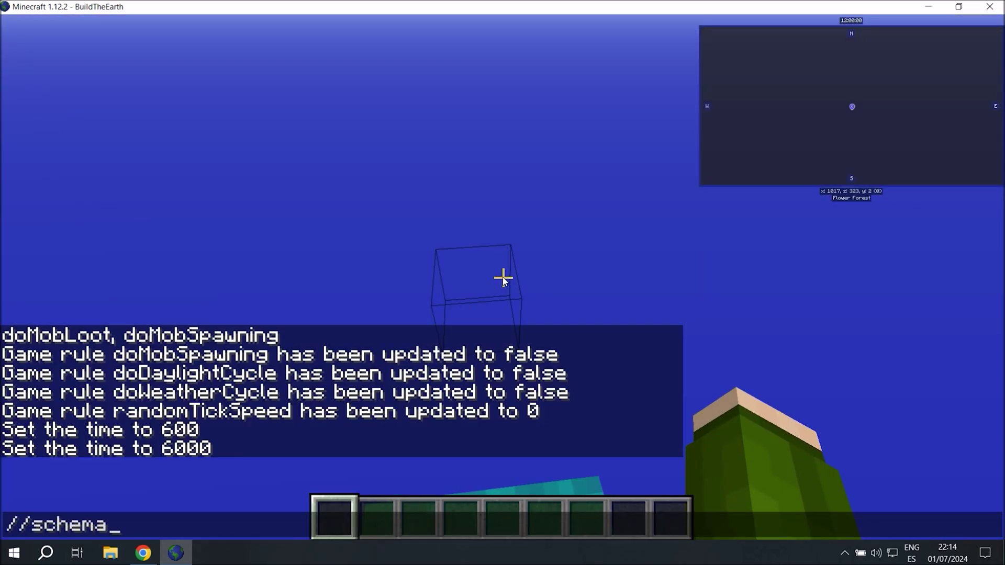
key("BackSpace")
key("BackSpace")
type("m")
type("matiu")
type("load")
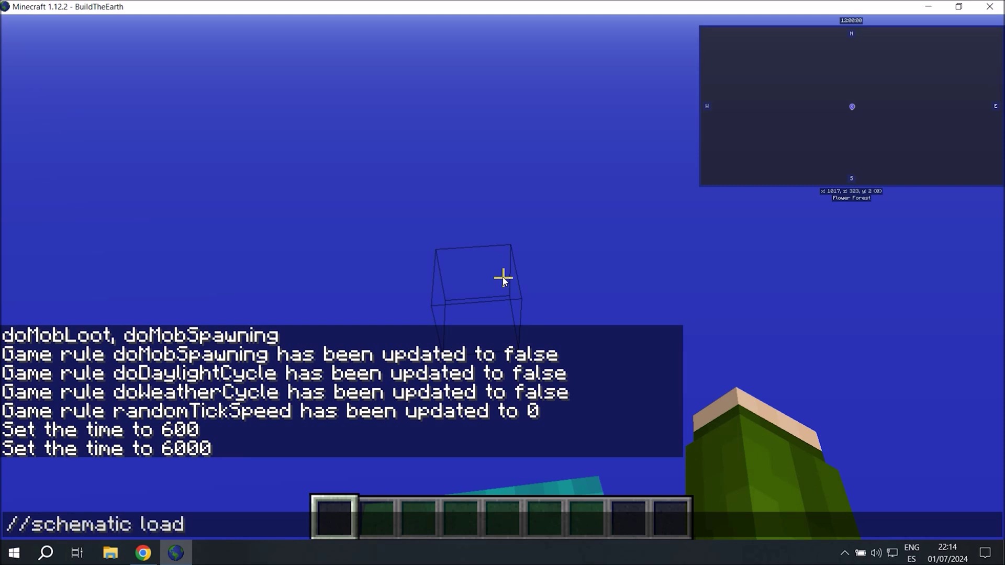
type(" tutorial")
key("Return")
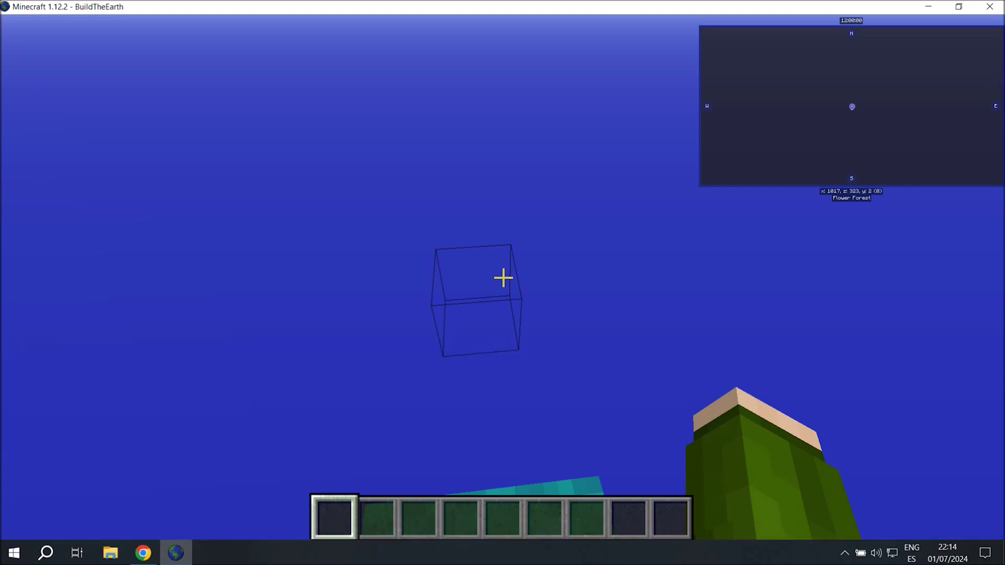
Turn on //fast, //paste the clock tower, then turn //fast off again.
type("t//fast")
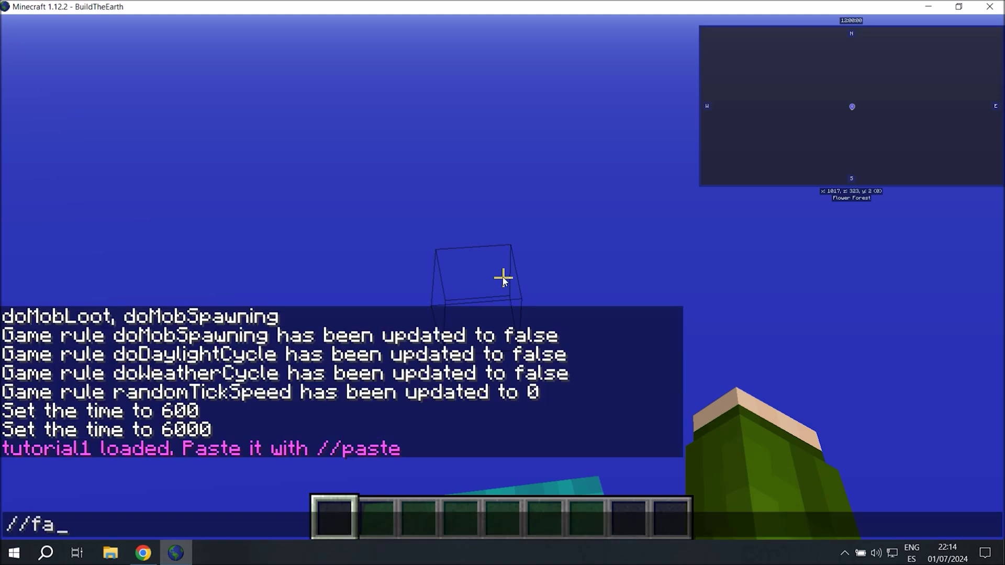
key("Return")
type("t//pas")
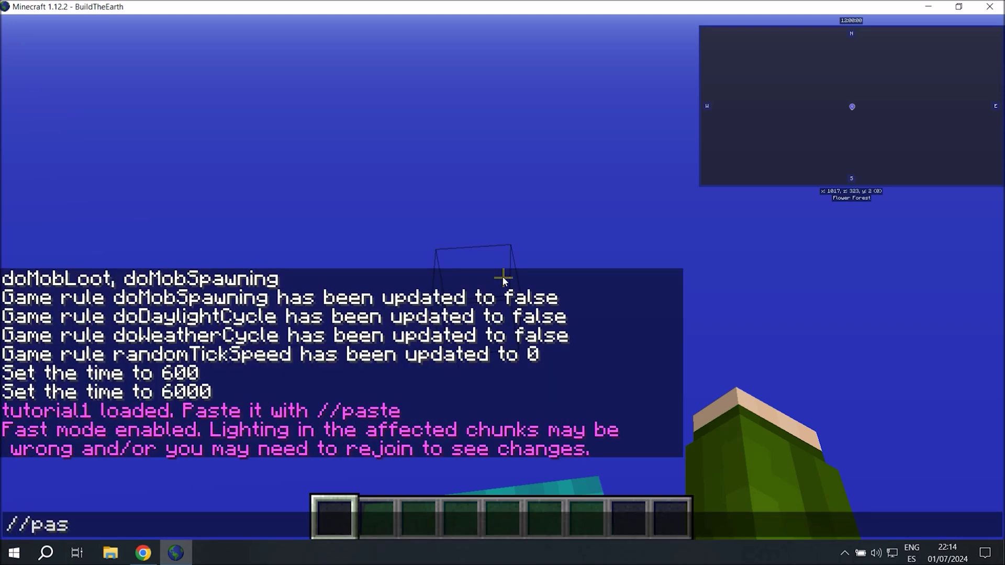
type("te")
key("Return")
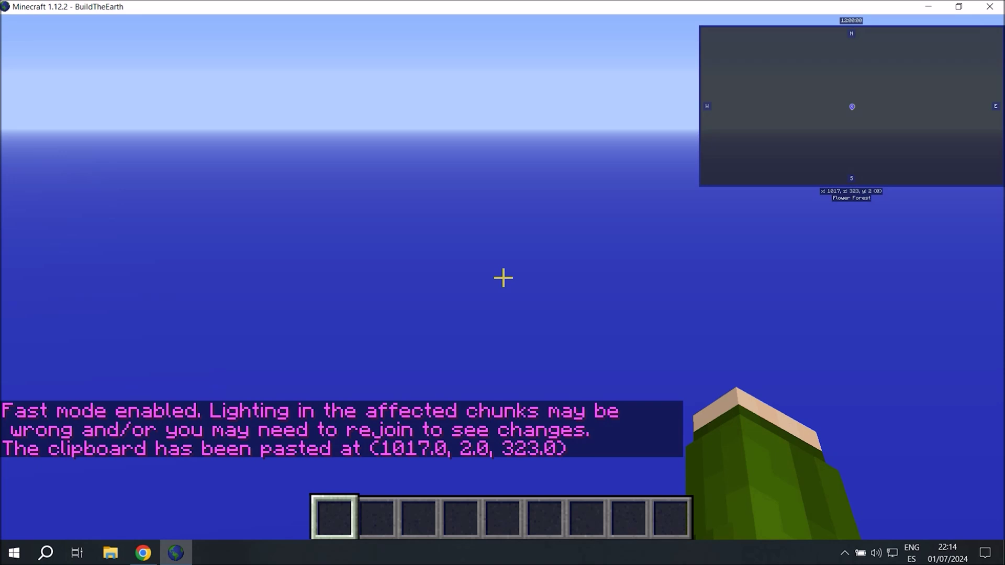
type("t//fast")
key("Return")
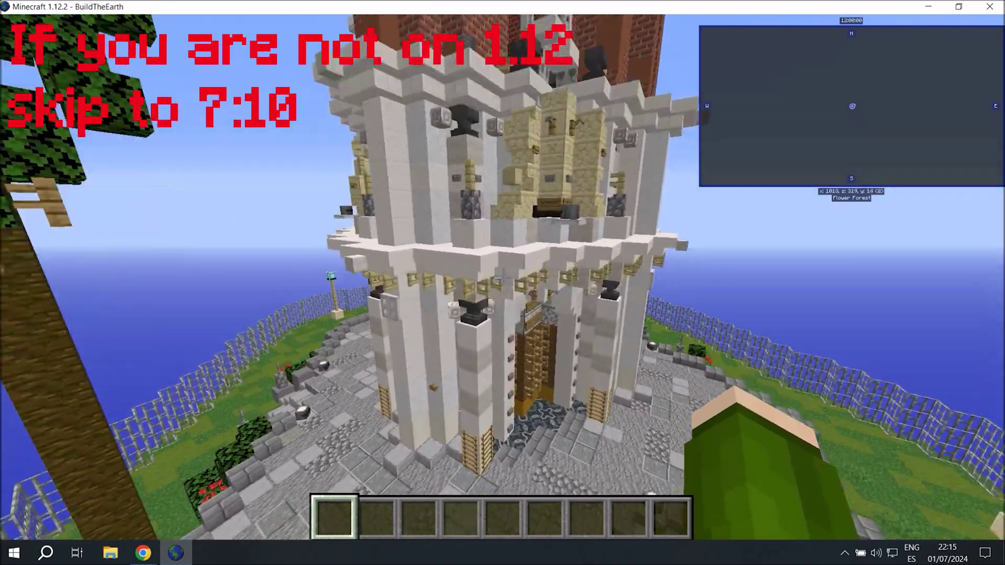
In spectator mode, fly through the tower door and up the elevator shaft.
key("w")
key("F3+n")
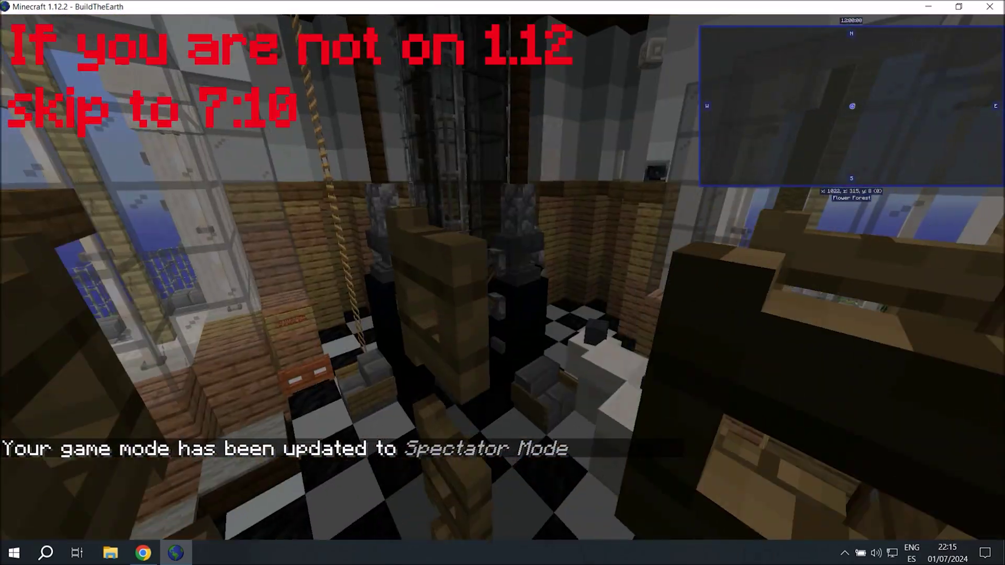
key("w")
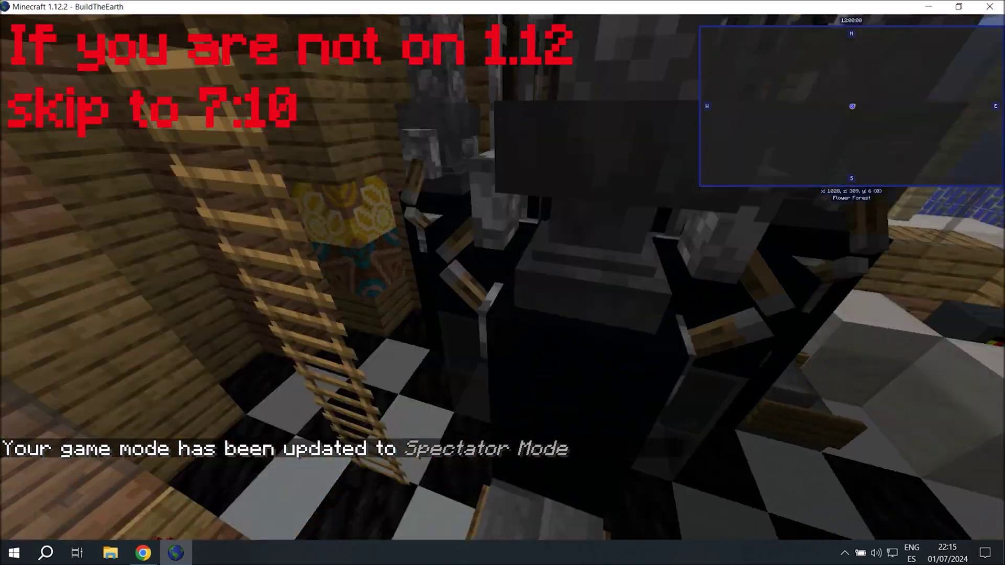
key("space")
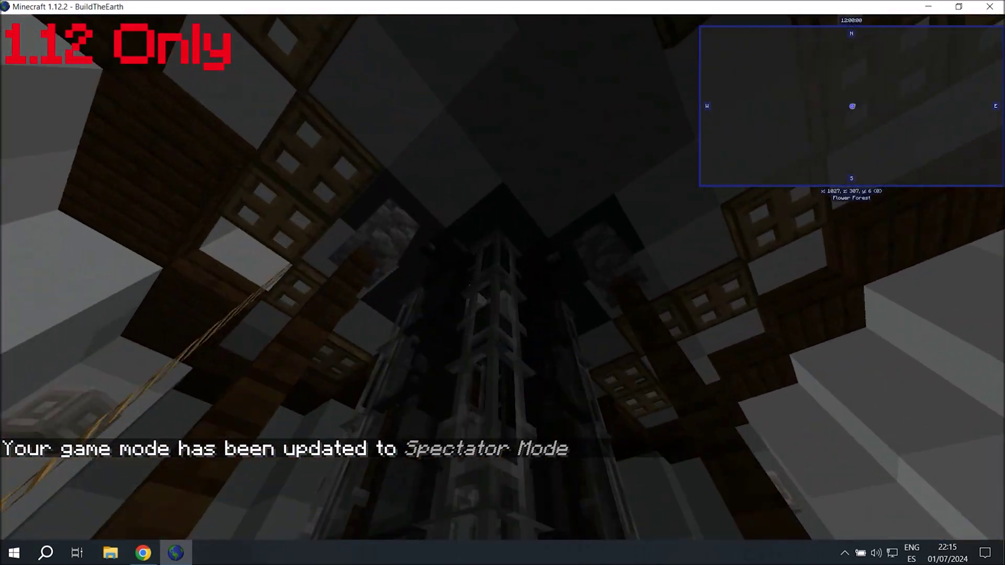
key("space")
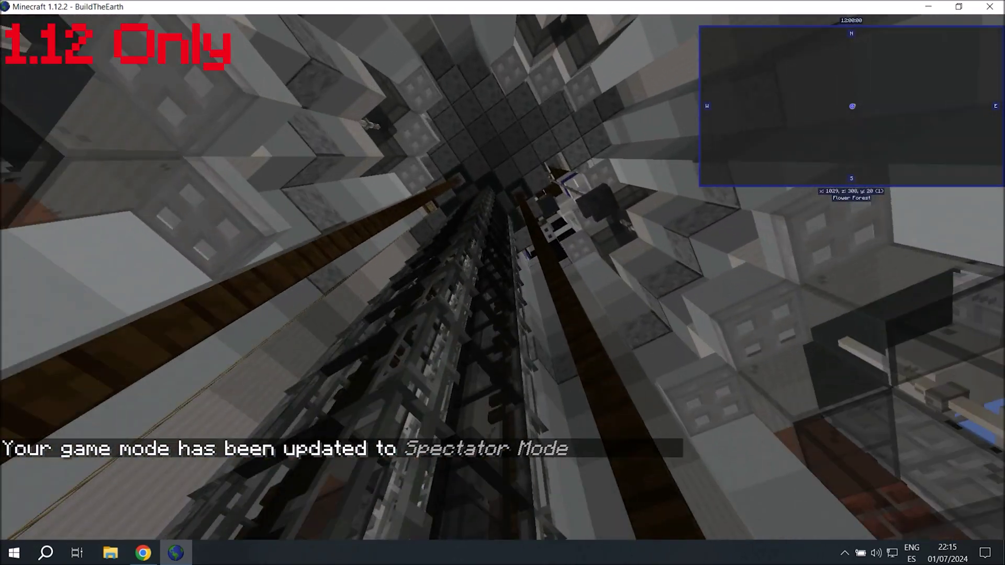
key("space")
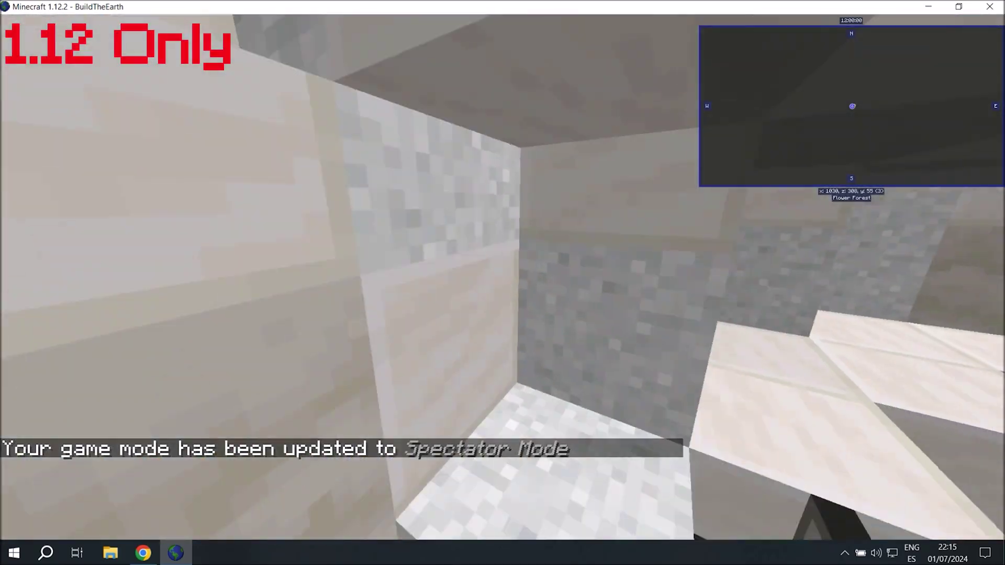
Exit through the wall and return to creative mode viewing the tower.
key("w")
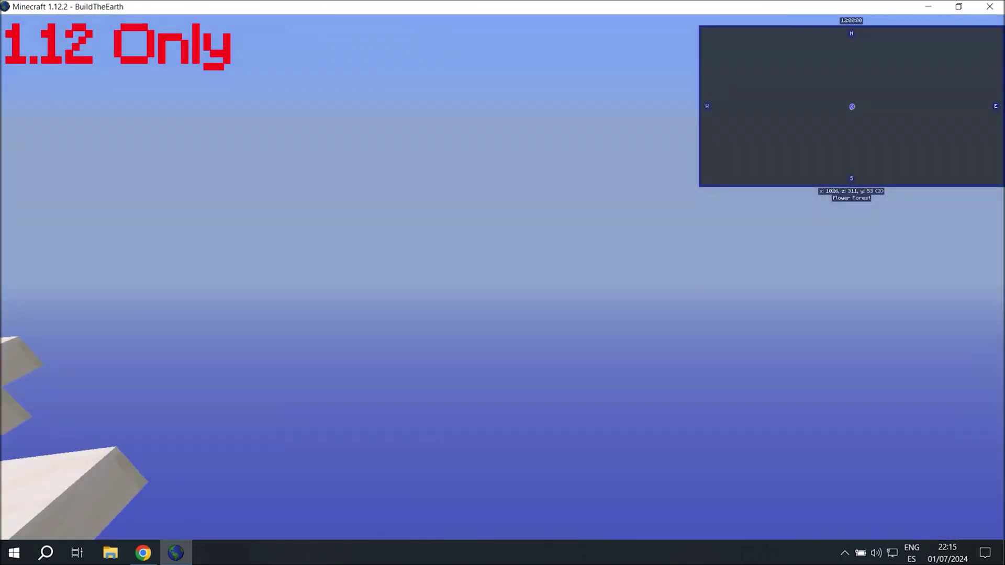
key("F3+n")
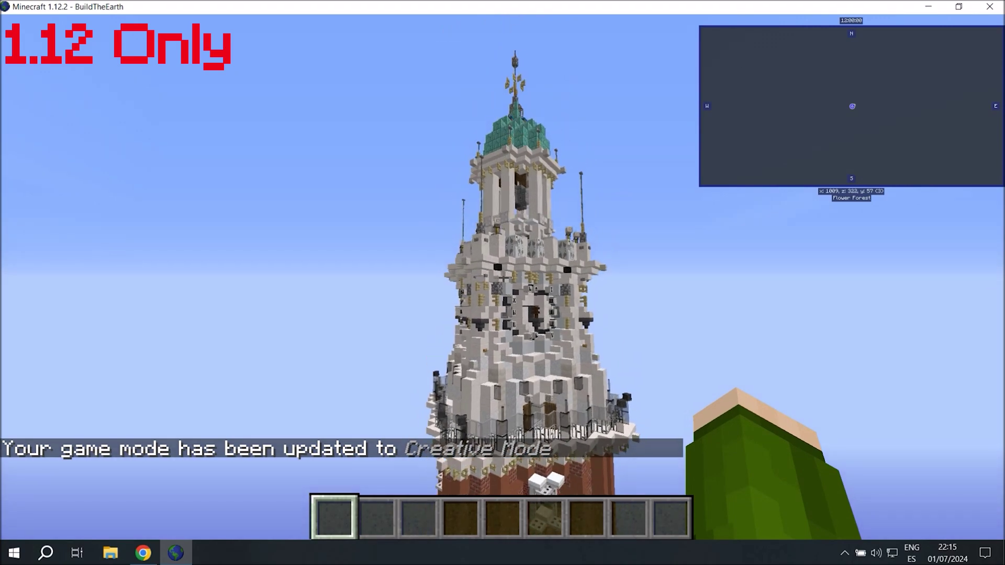
key("shift")
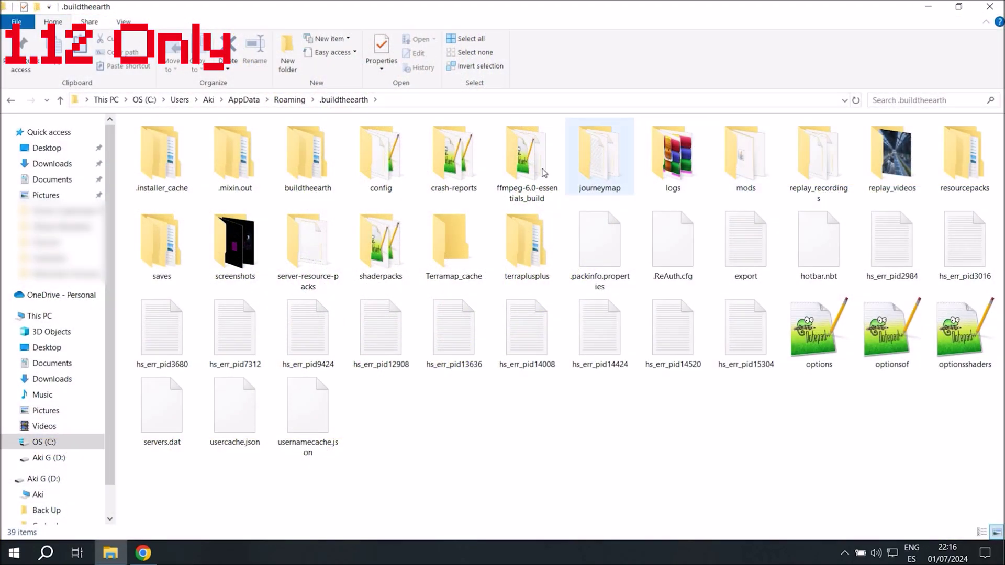
Check the saves folders in .buildtheearth and .minecraft, locating tutorial1.schematic.
double_click(180, 224)
key("t")
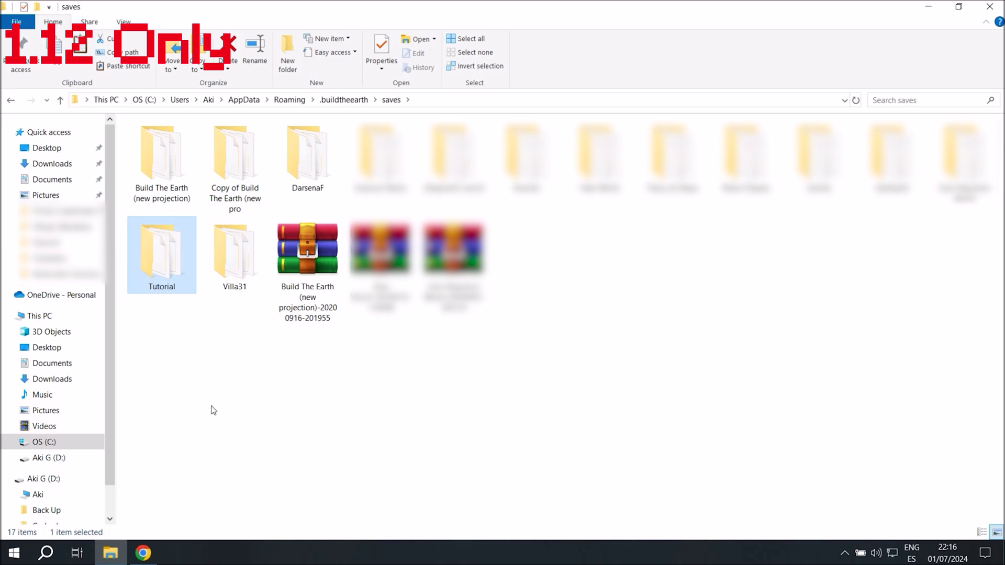
left_click(278, 166)
left_click(290, 100)
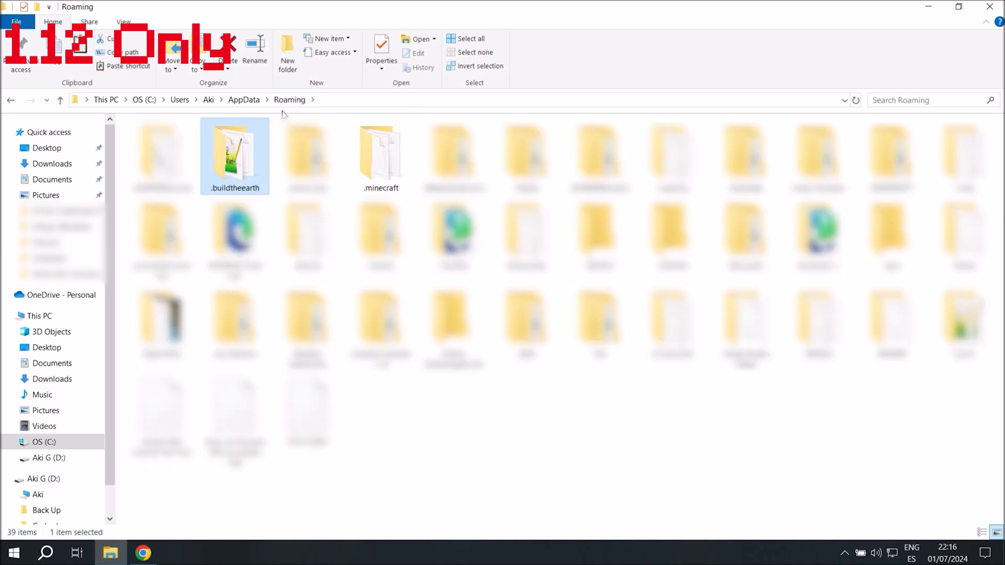
left_click(370, 166)
double_click(370, 166)
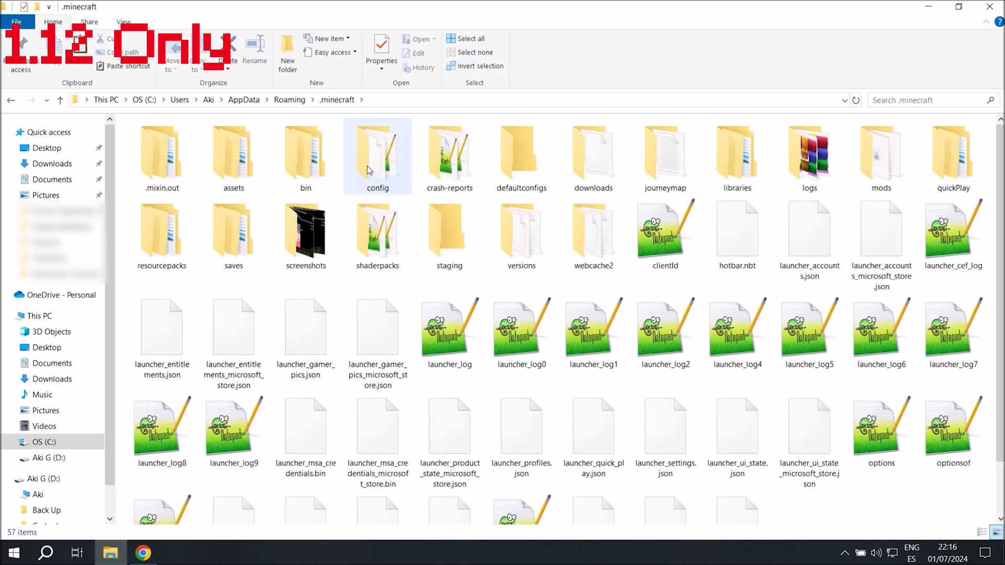
double_click(234, 233)
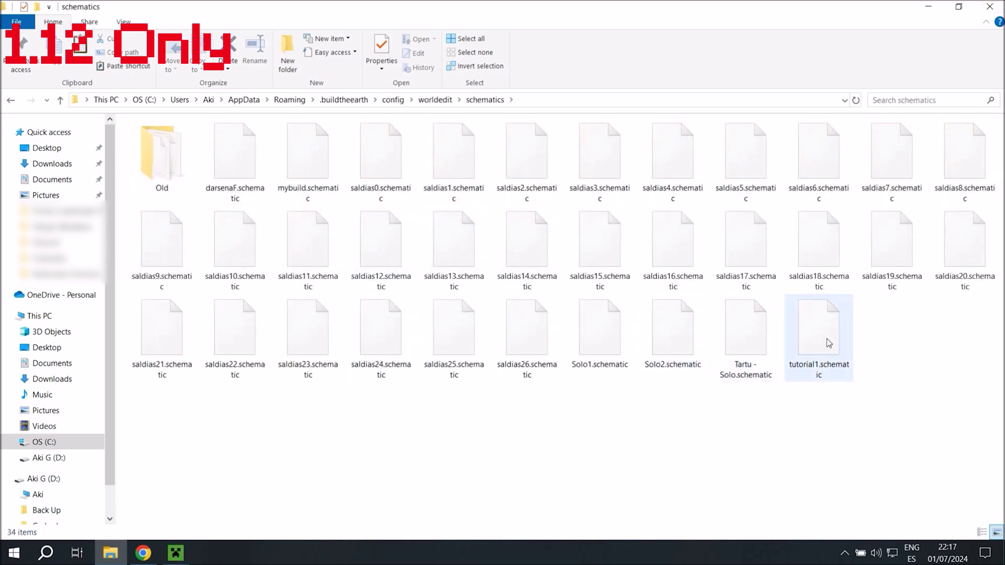
left_click(828, 350)
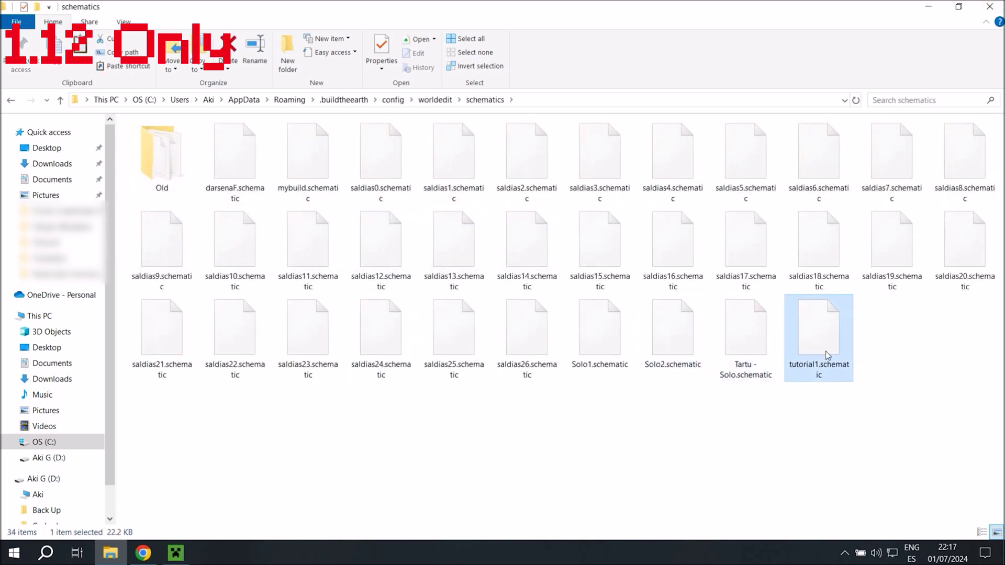
left_click(825, 470)
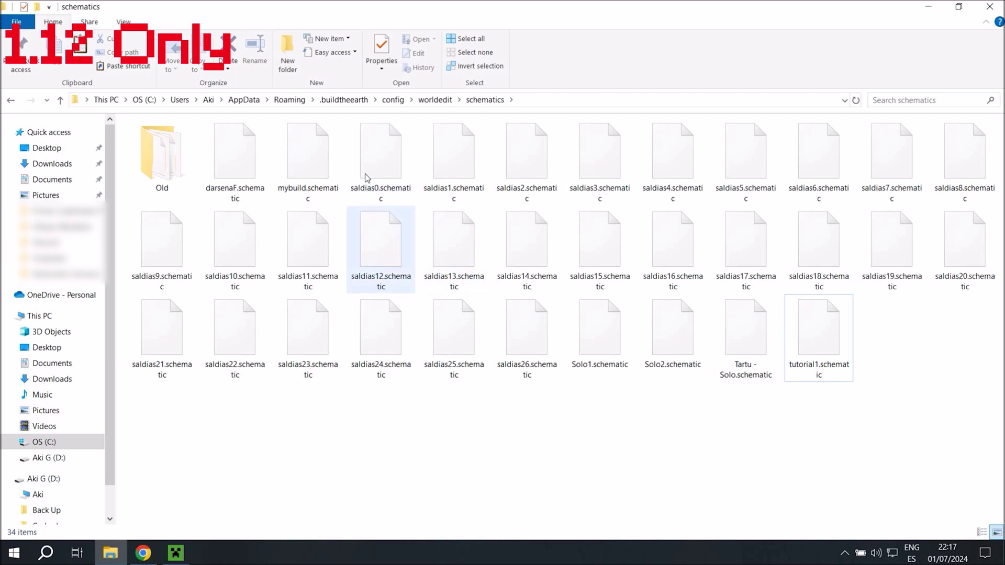
Navigate to Roaming\.minecraft\config\worldedit\schematics.
left_click(293, 100)
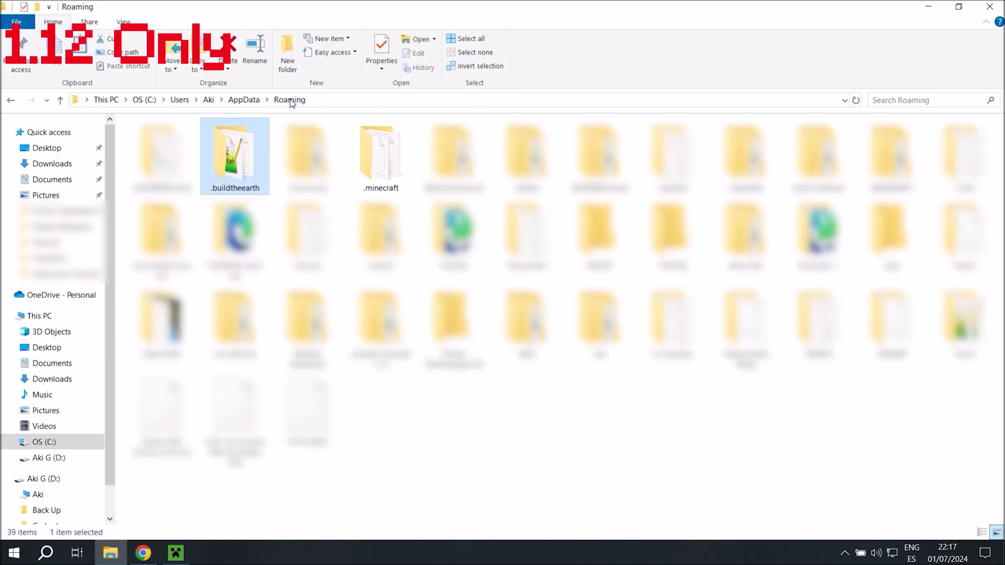
double_click(384, 165)
double_click(393, 176)
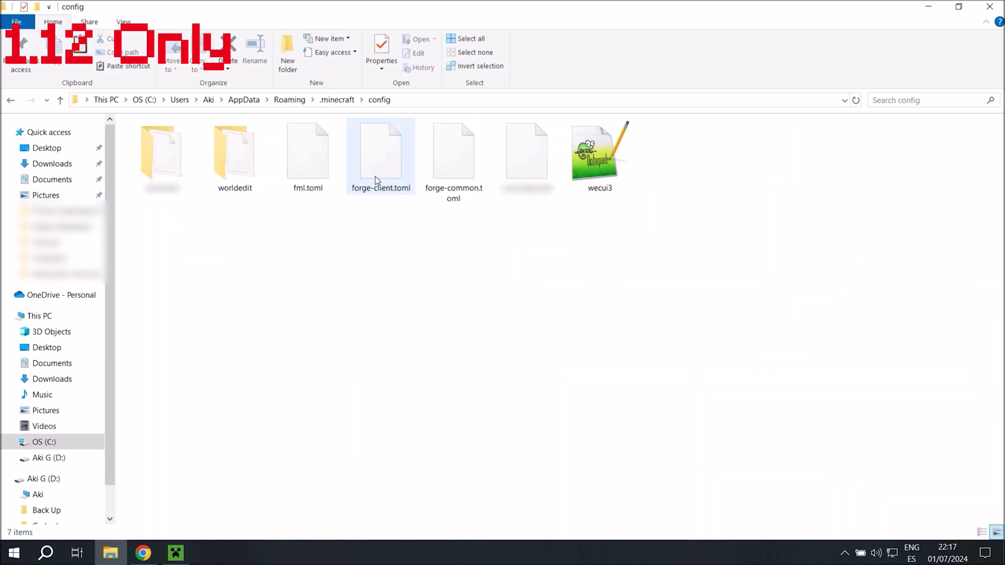
double_click(242, 175)
double_click(294, 179)
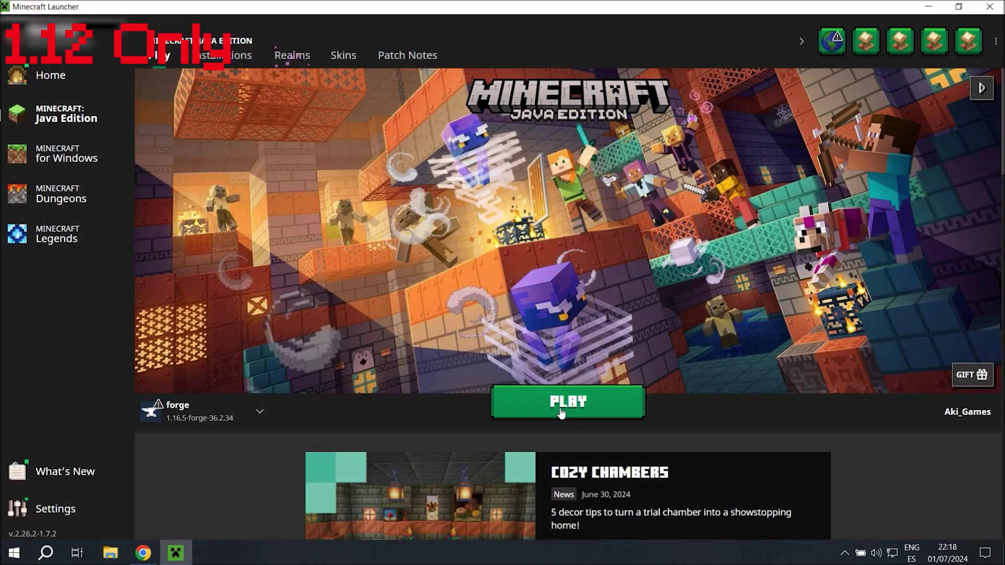
Launch the forge 1.16.5-forge-36.2.34 profile with PLAY in the Minecraft Launcher.
left_click(561, 413)
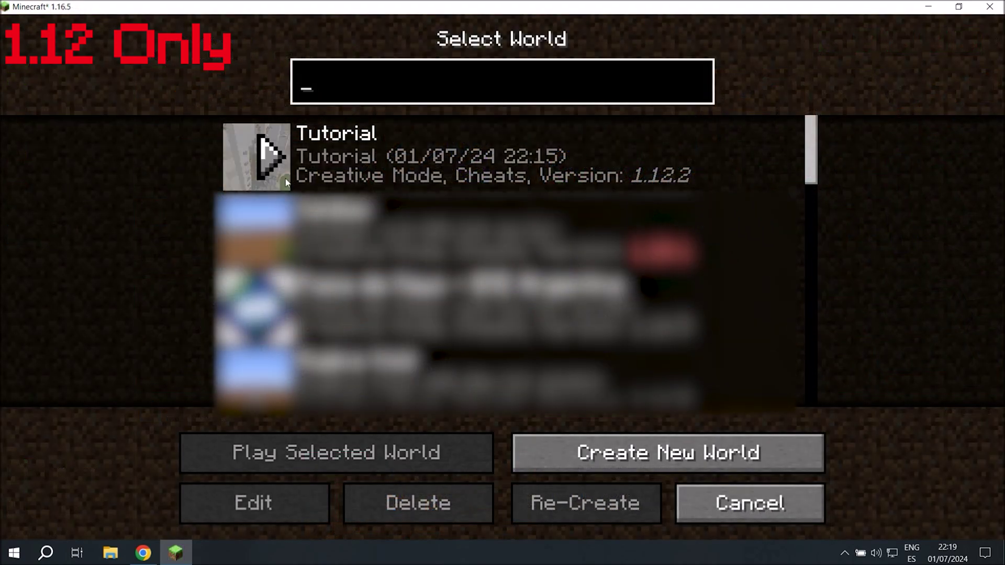
Play the Tutorial world and accept the warning that it was last played in 1.12.2.
left_click(271, 165)
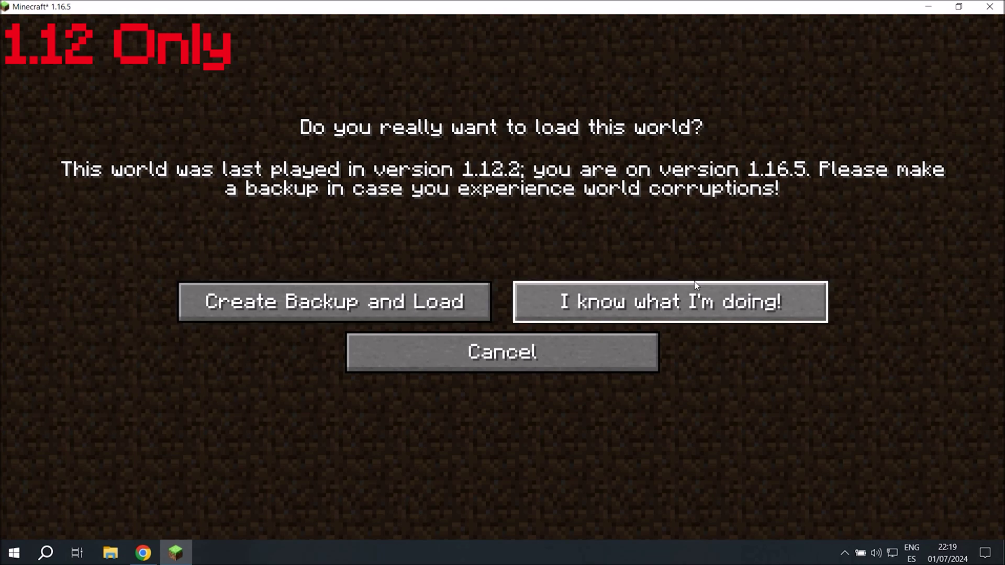
left_click(611, 293)
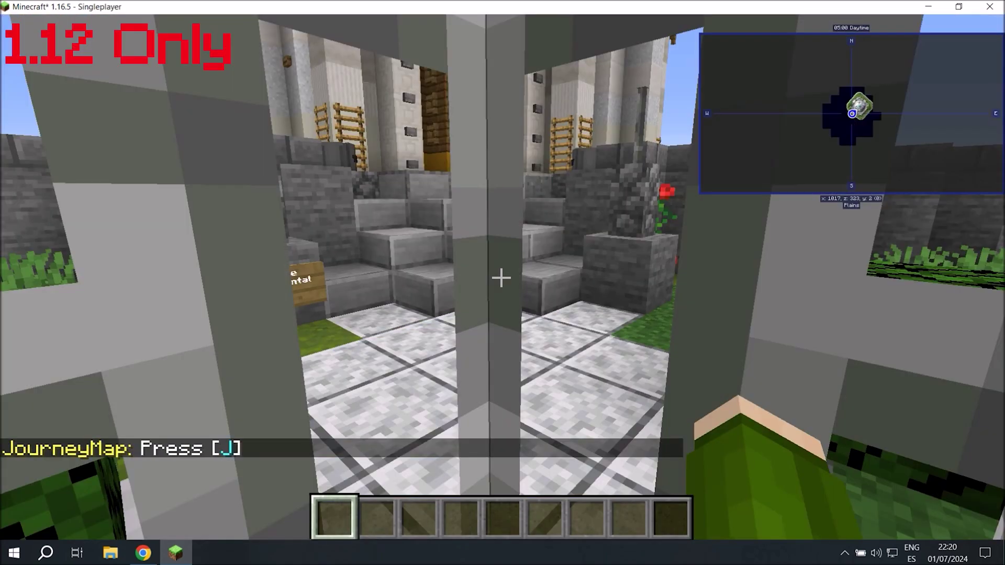
Move out of the pillar, switch to Spectator Mode and show entity hitboxes.
key("w")
key("space")
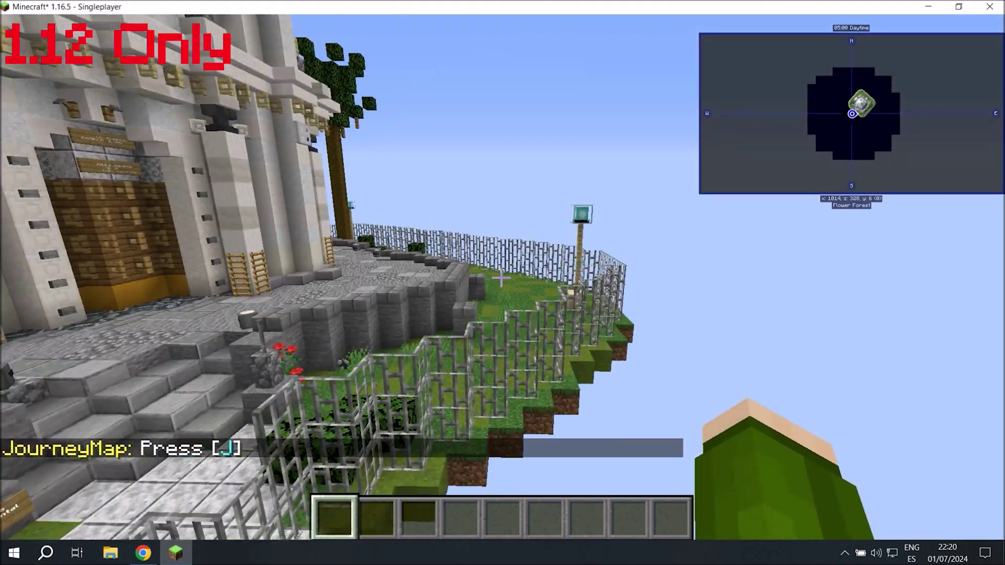
key("F3+n")
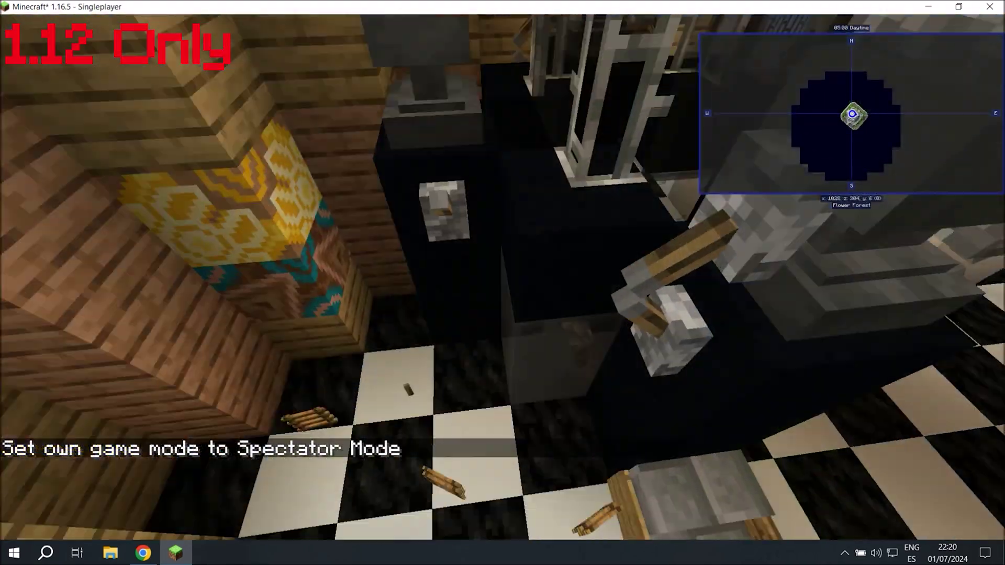
key("F3+b")
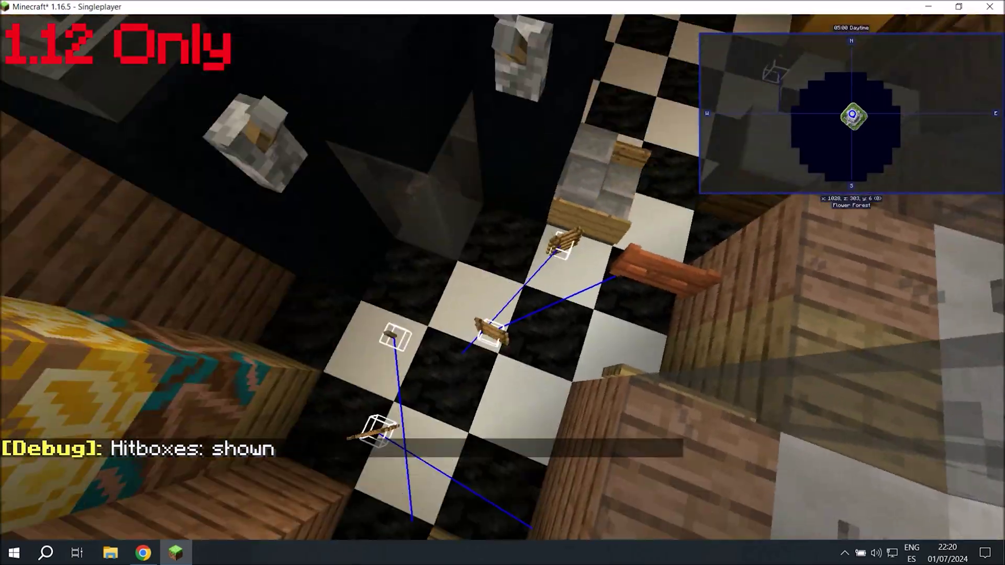
Fly toward the tower wall, return to Creative Mode and descend into the glass-pane tower.
key("w")
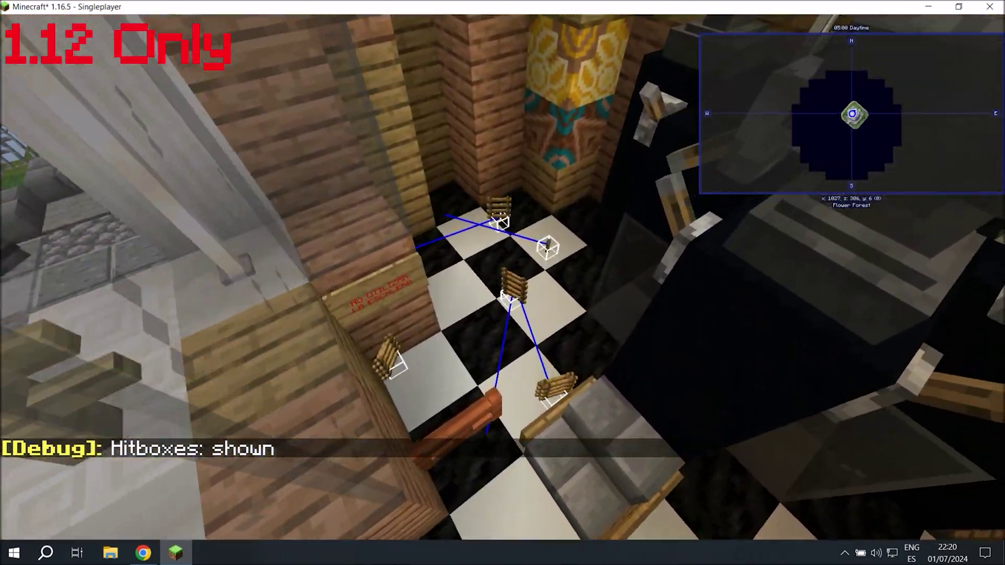
key("F3+n")
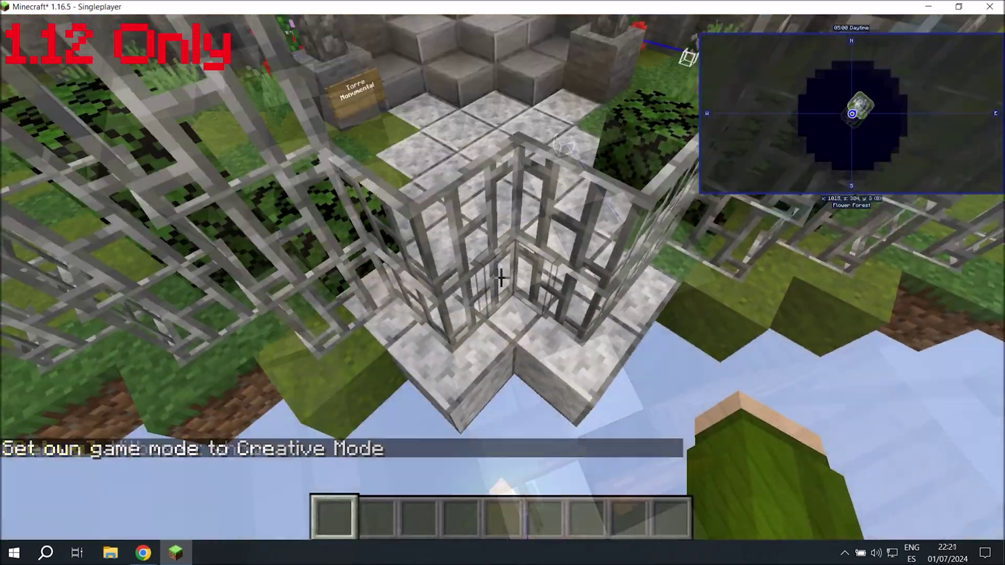
key("w")
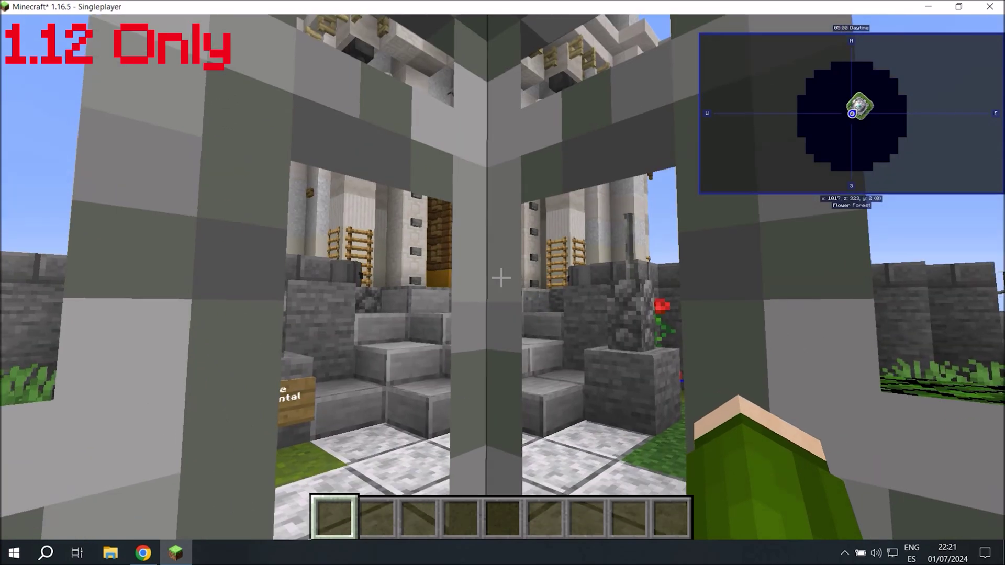
Run //gmask with air, iron_door, oak_door and the other door blocks.
key("t")
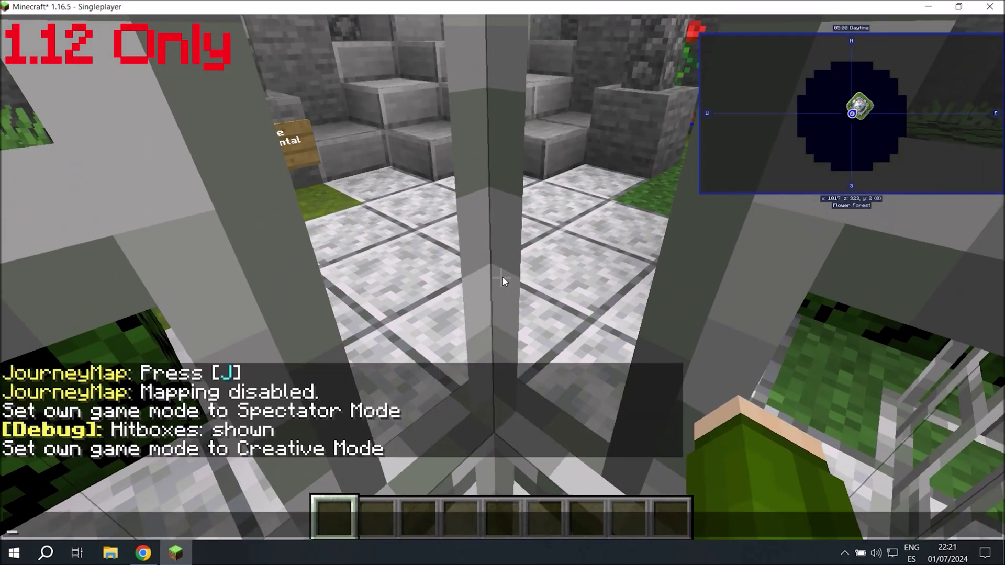
type("mask air,iron_door,oak_door,dark_oak_door,birch_door,acacia_door,spruce_door,jungle_door")
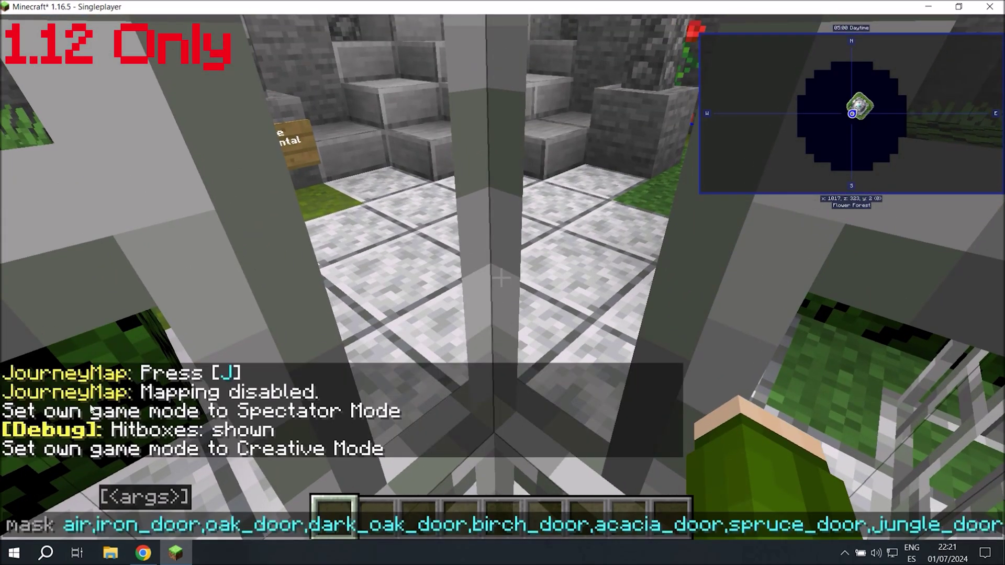
type("//g")
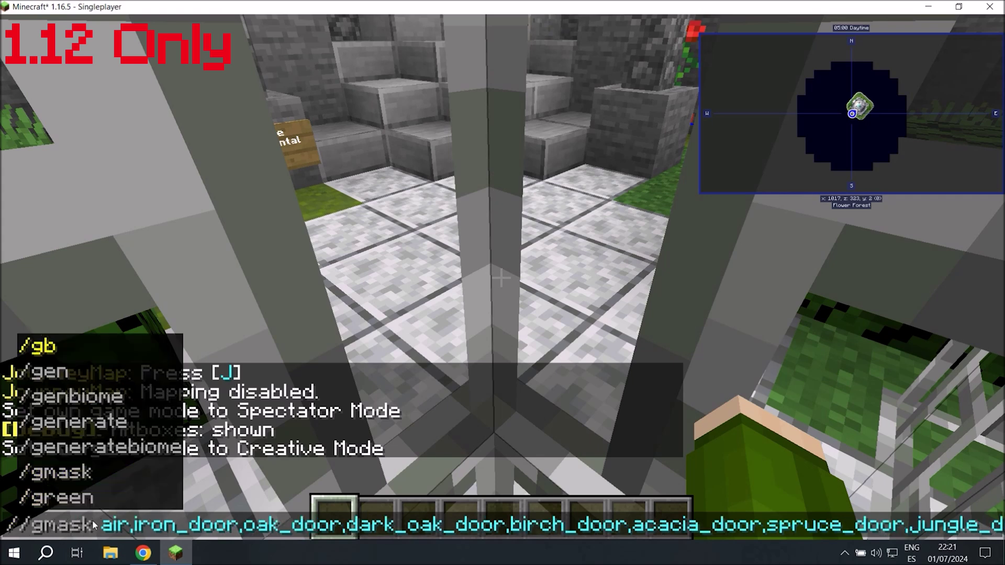
key("Right")
key("Right")
key("Right")
key("Right")
key("Right")
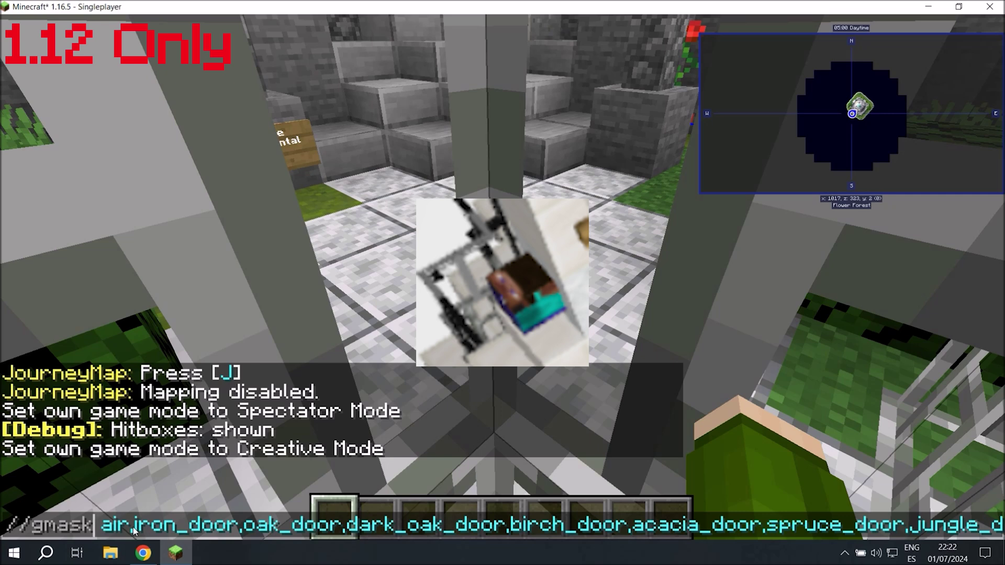
key("Return")
Run //perf to list the side effects and switch Neighbors to Off.
key("slash")
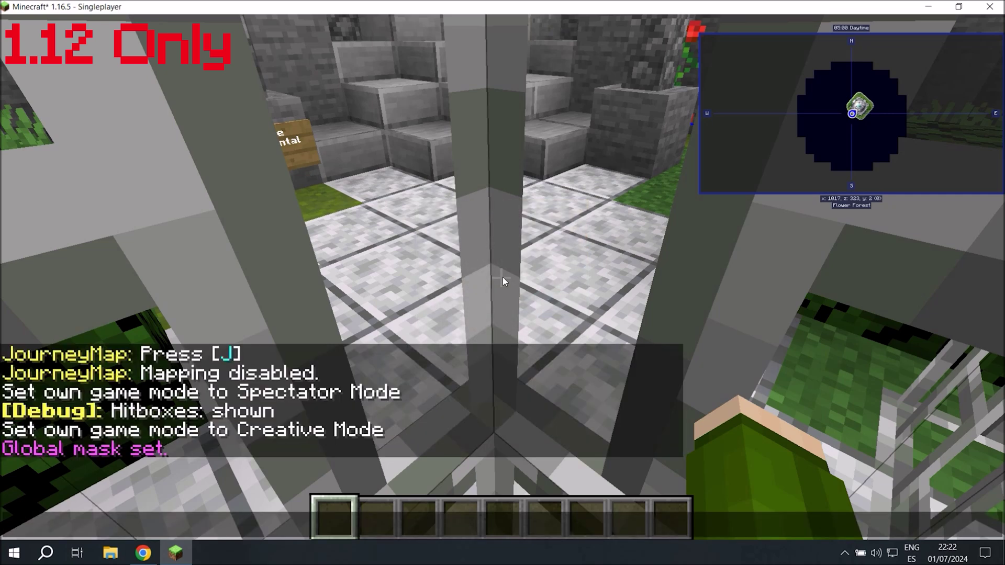
type("/br")
key("BackSpace")
key("BackSpace")
type("pe")
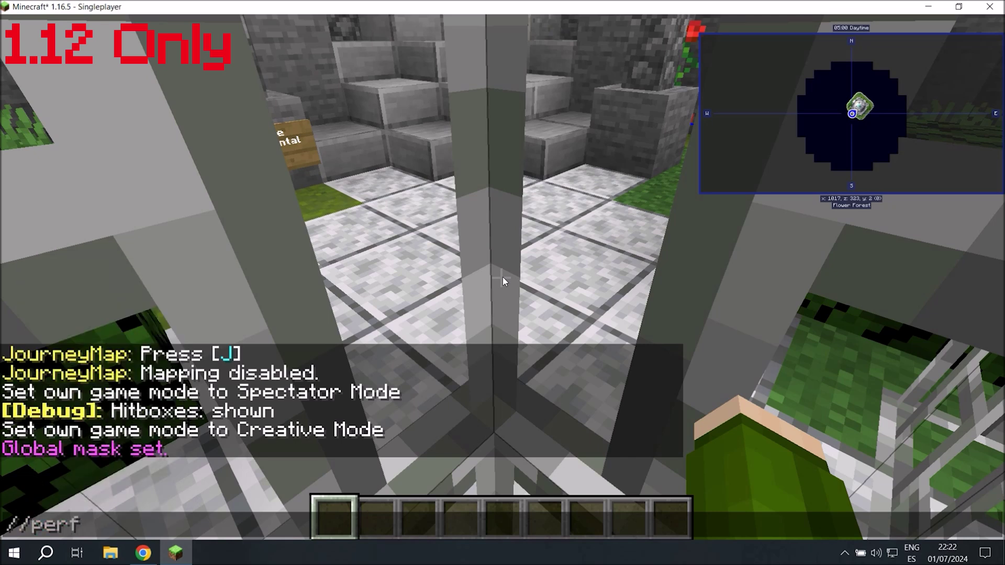
type("rf")
key("Return")
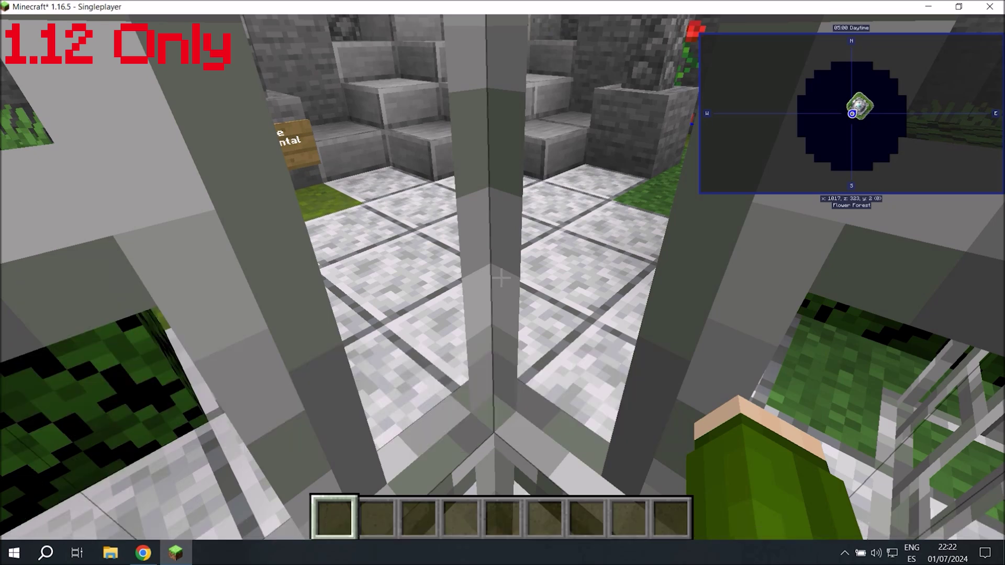
key("t")
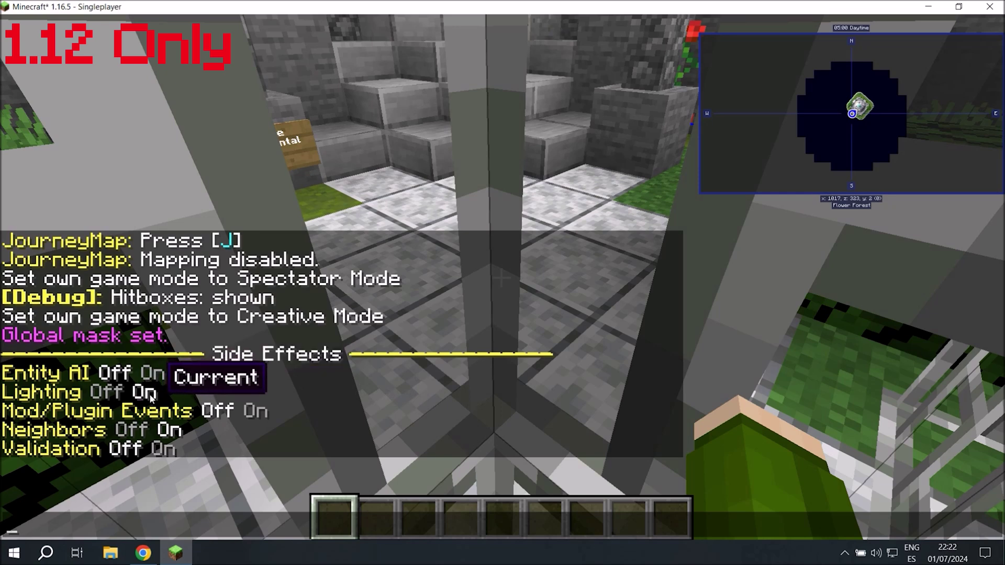
left_click(134, 431)
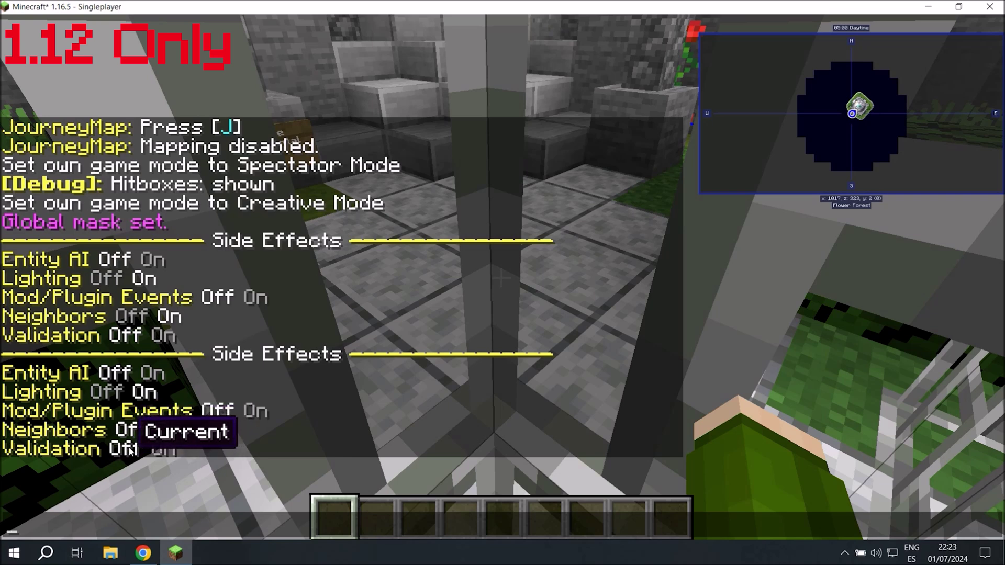
Run //schematic load tutorial, then //paste the 236 blocks at 1017, 2, 323.
key("Escape")
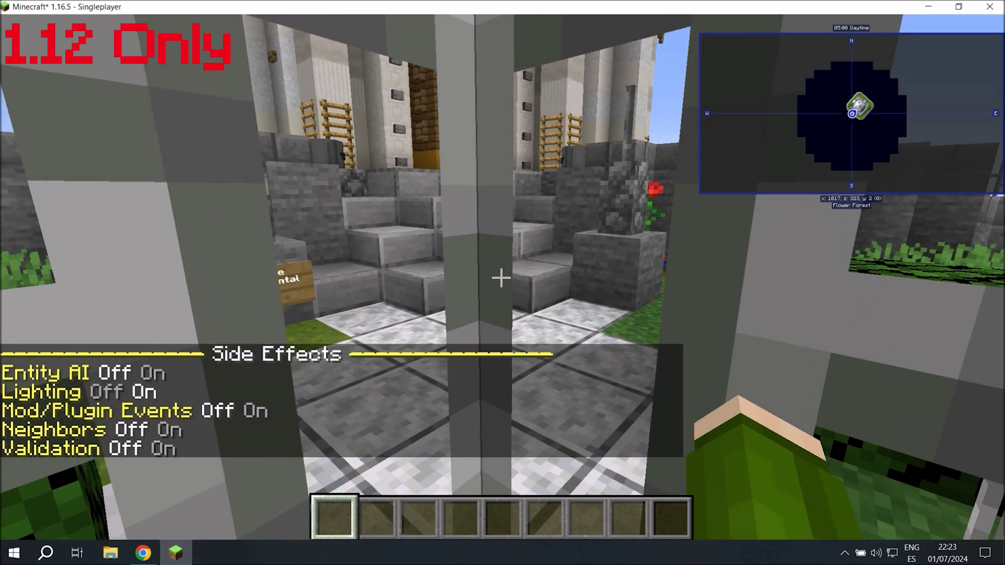
type("//schem")
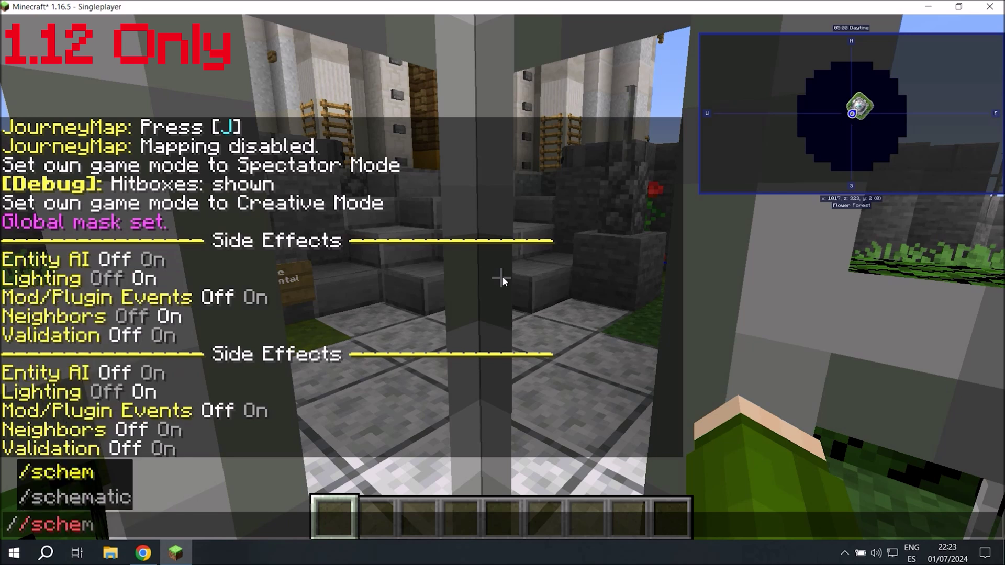
type("atic load tut")
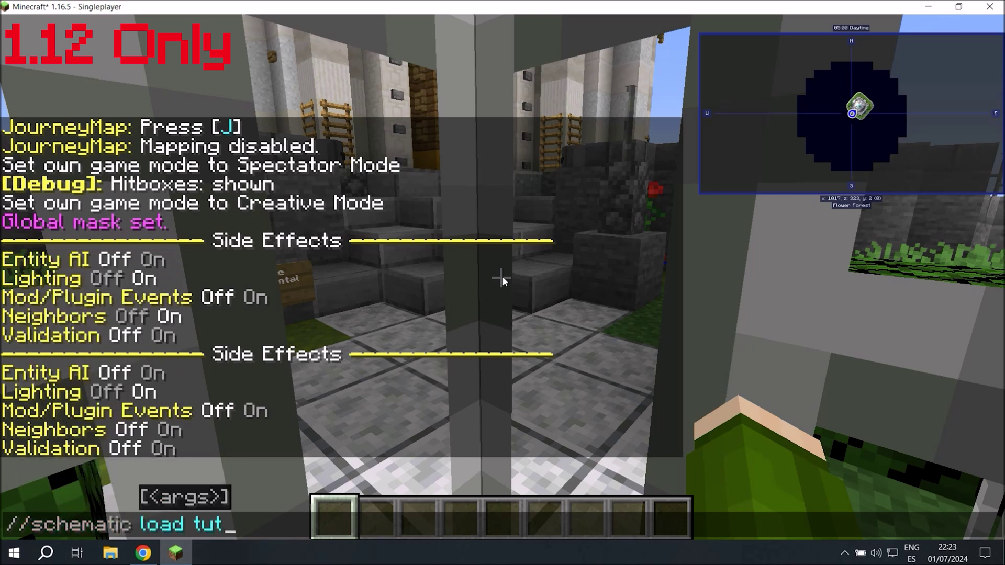
type("orial")
key("Return")
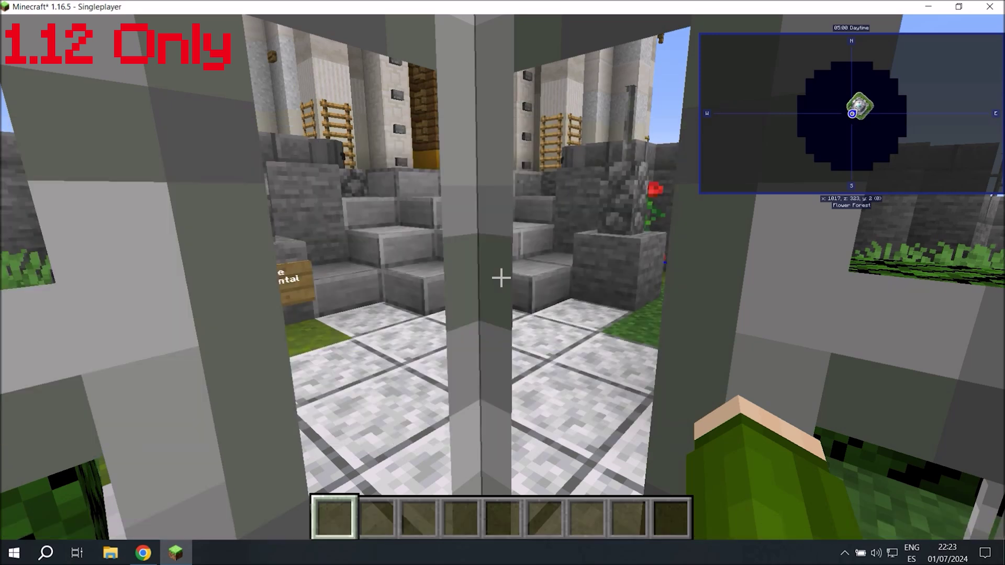
type("t//pas")
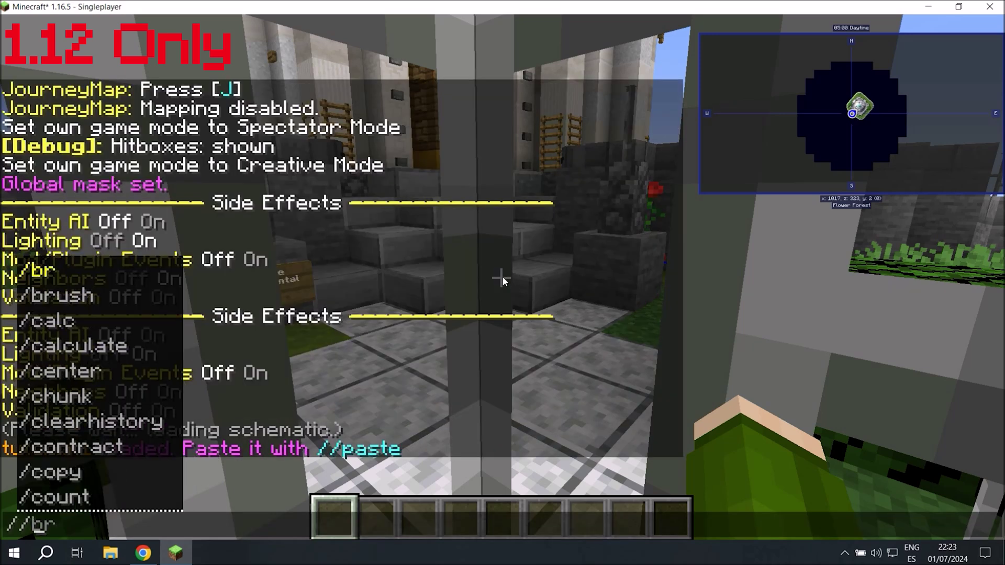
type("te")
key("Return")
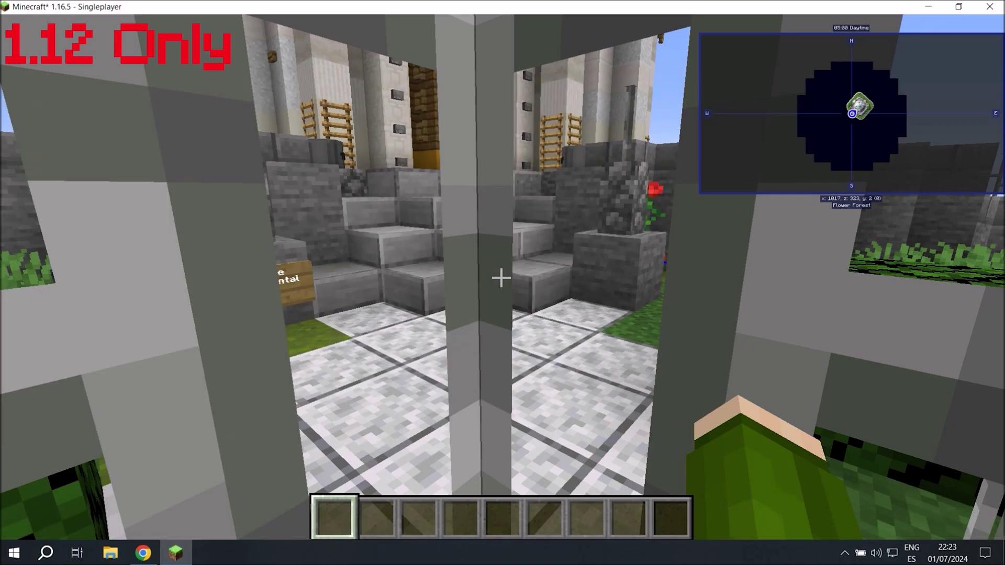
Fly up and around to look over the pasted garden and its wall.
key("space")
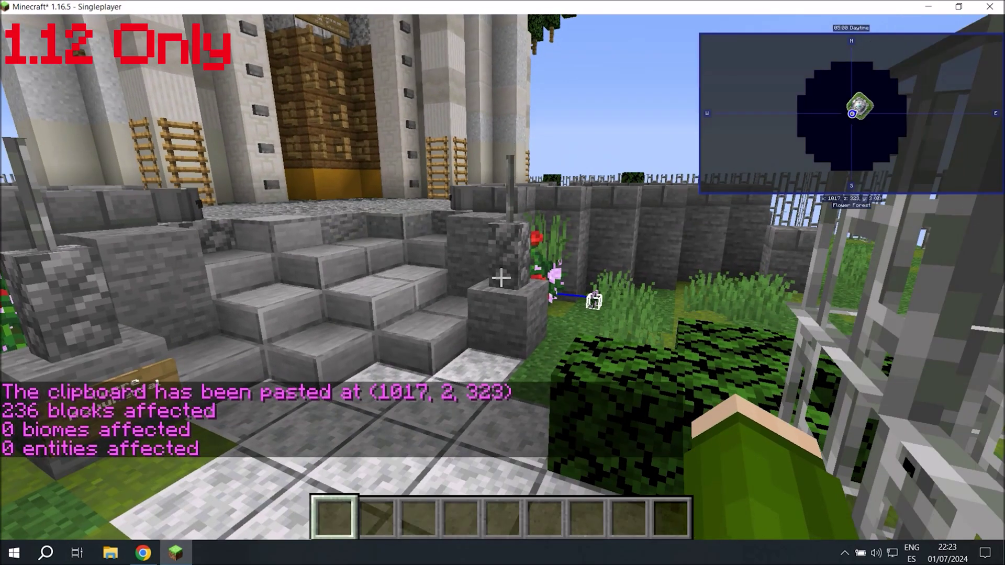
key("w")
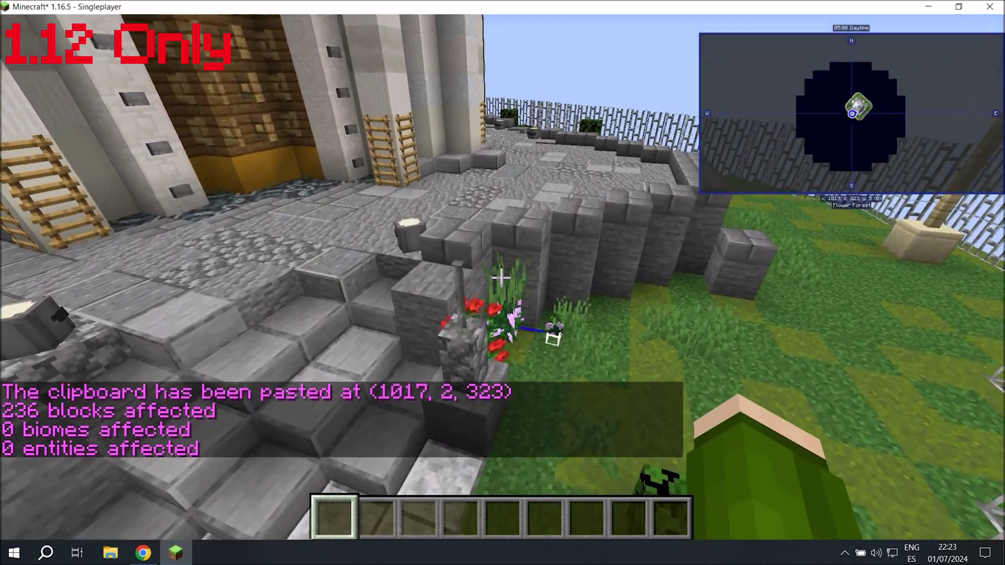
key("shift")
key("s")
key("space")
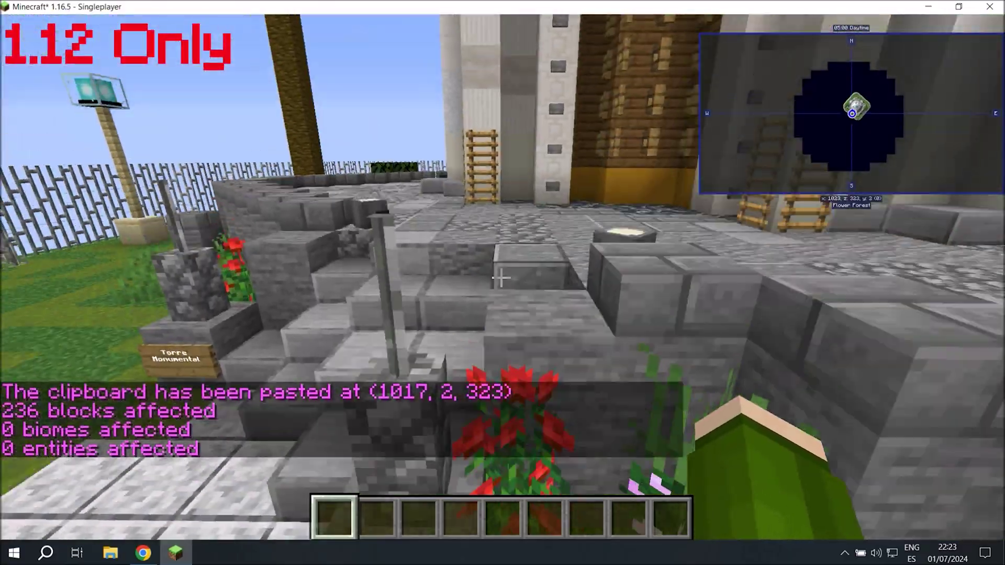
key("s")
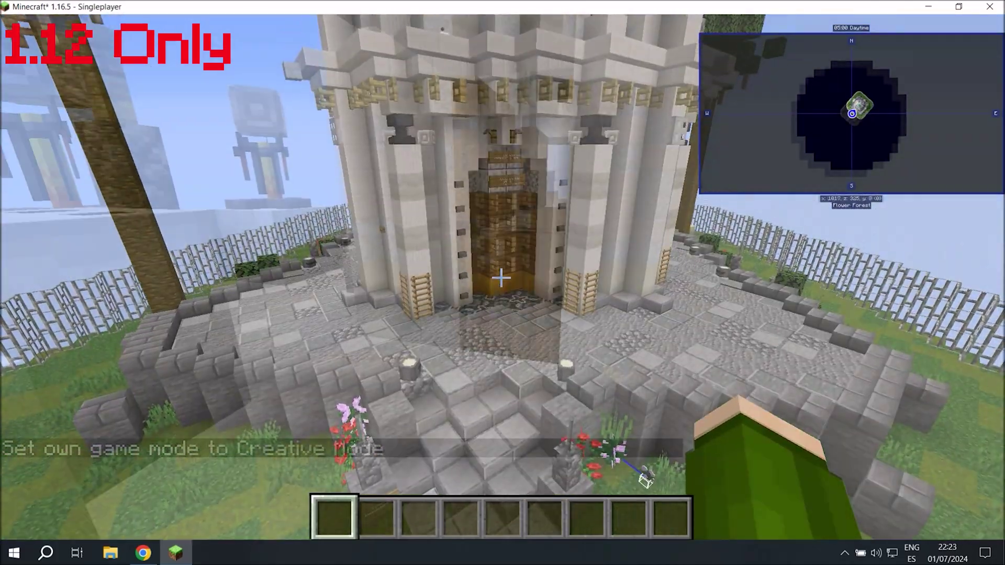
Fly through the building's doorway and corridor toward the wooden doors.
key("w")
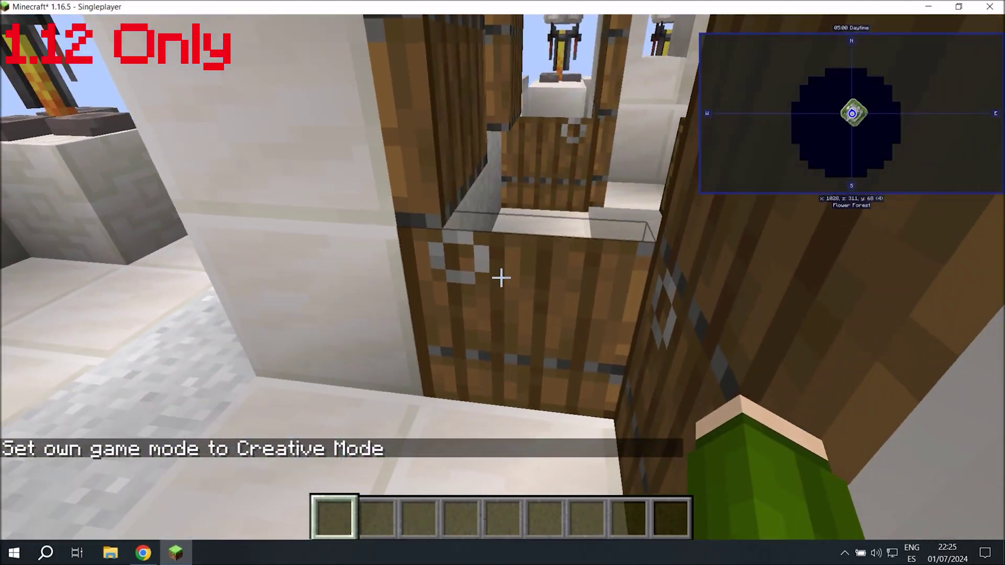
key("w")
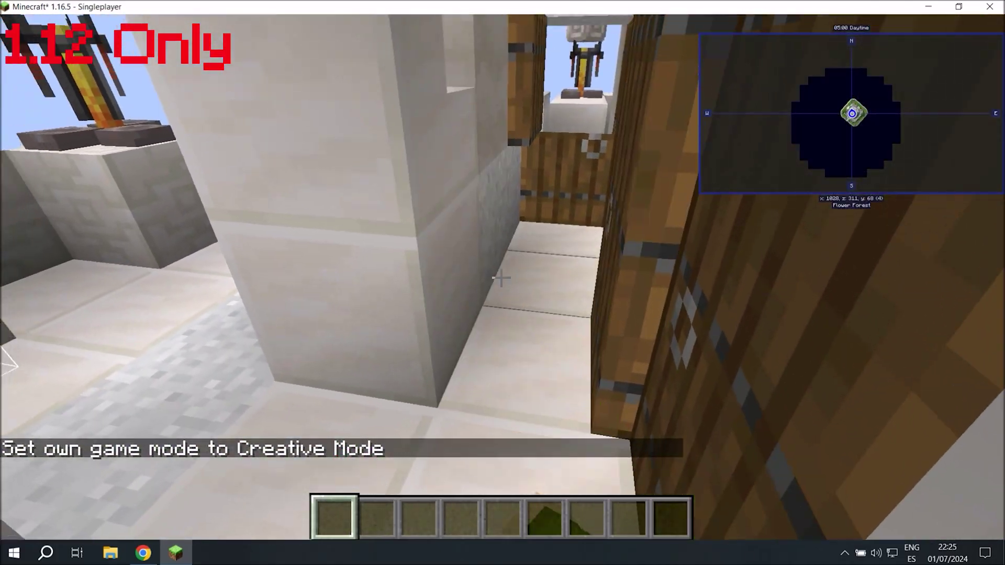
key("w")
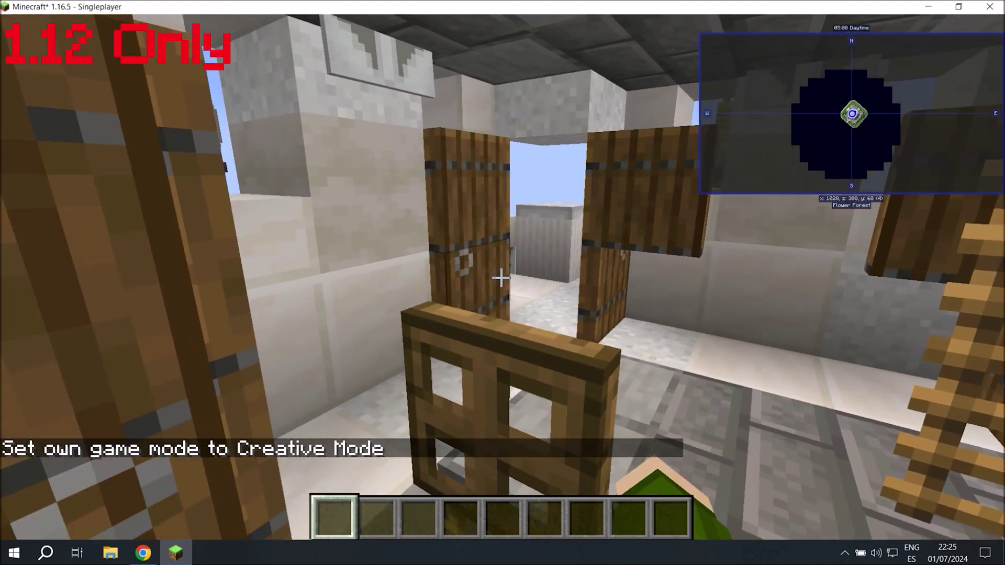
key("w")
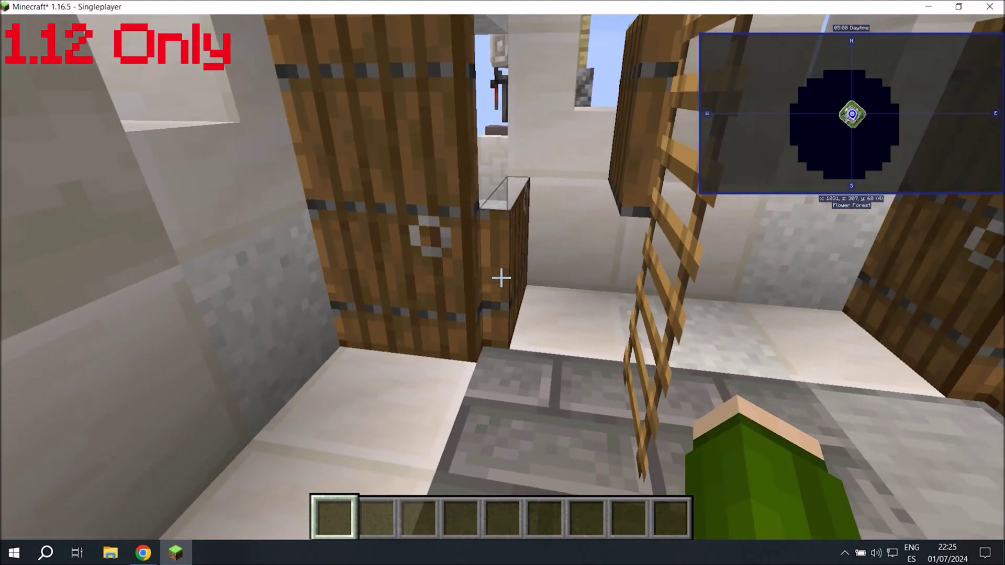
key("w")
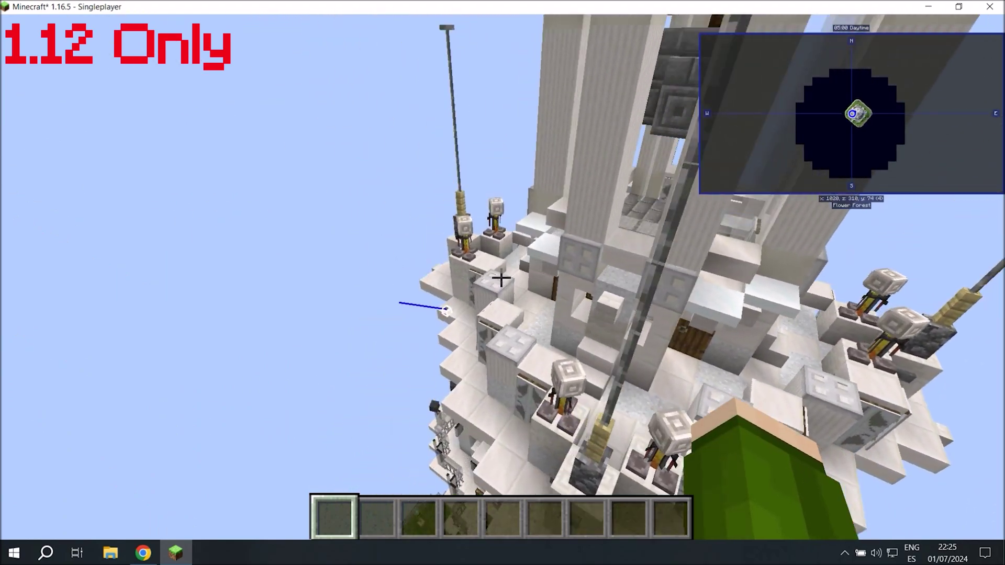
Rise to view the tower top, then descend inside toward the doors.
key("s")
key("space")
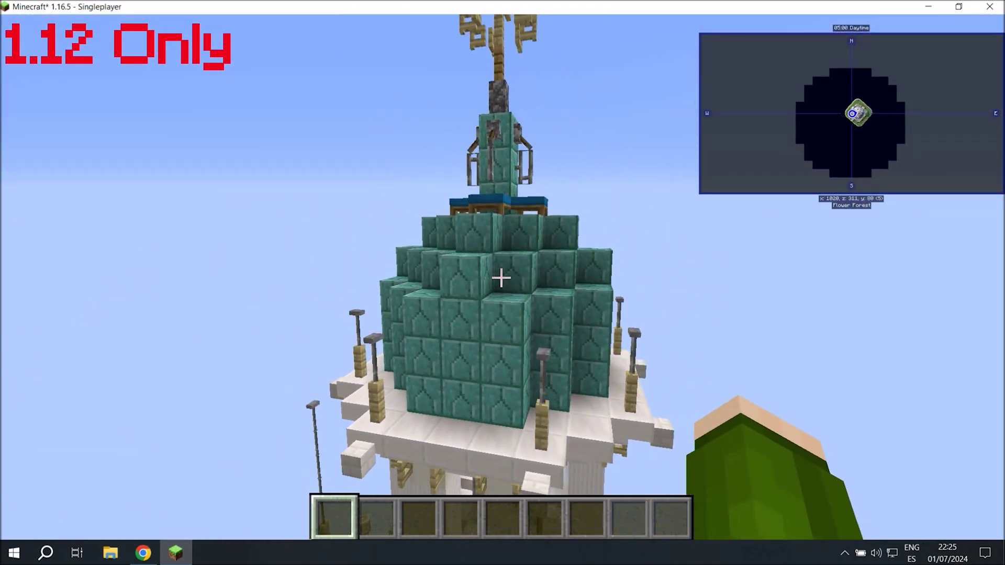
key("shift")
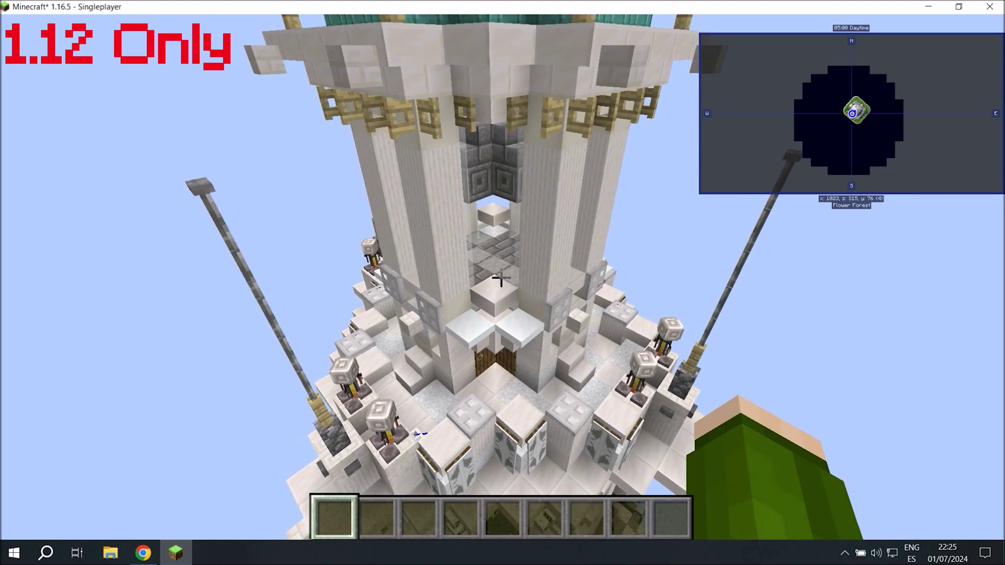
key("shift")
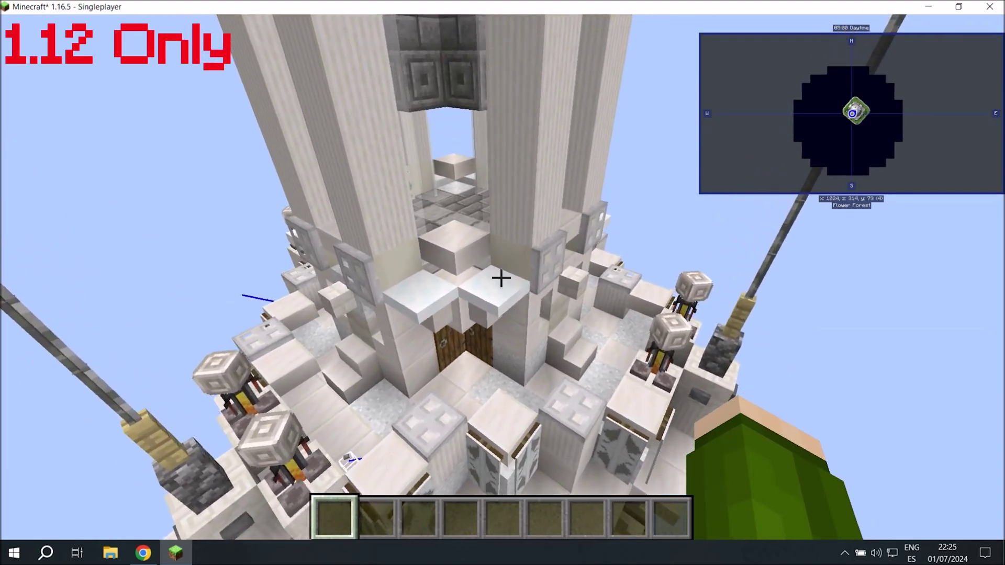
key("shift")
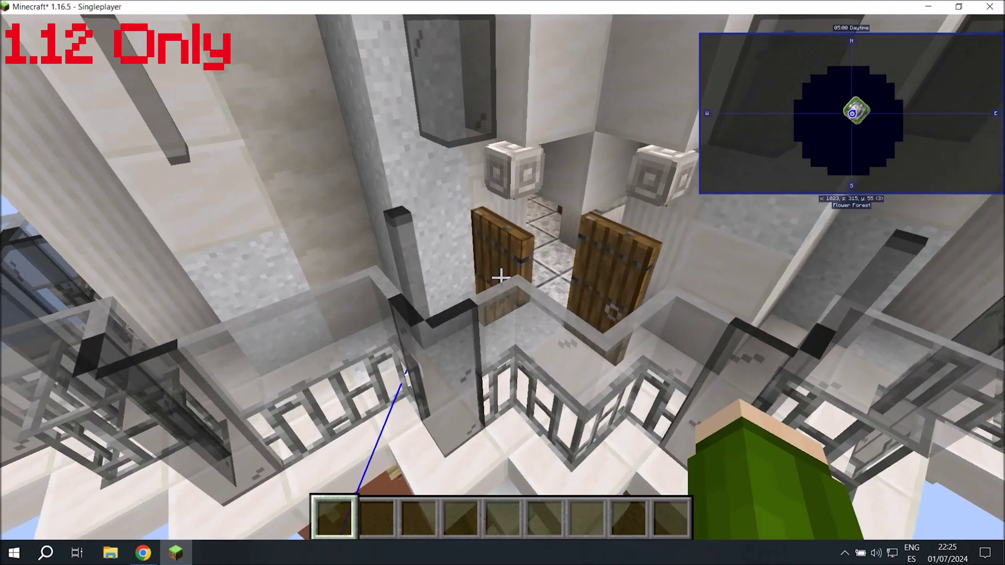
Pick the spruce door into the hotbar and break both spruce doors.
mouse_move(503, 282)
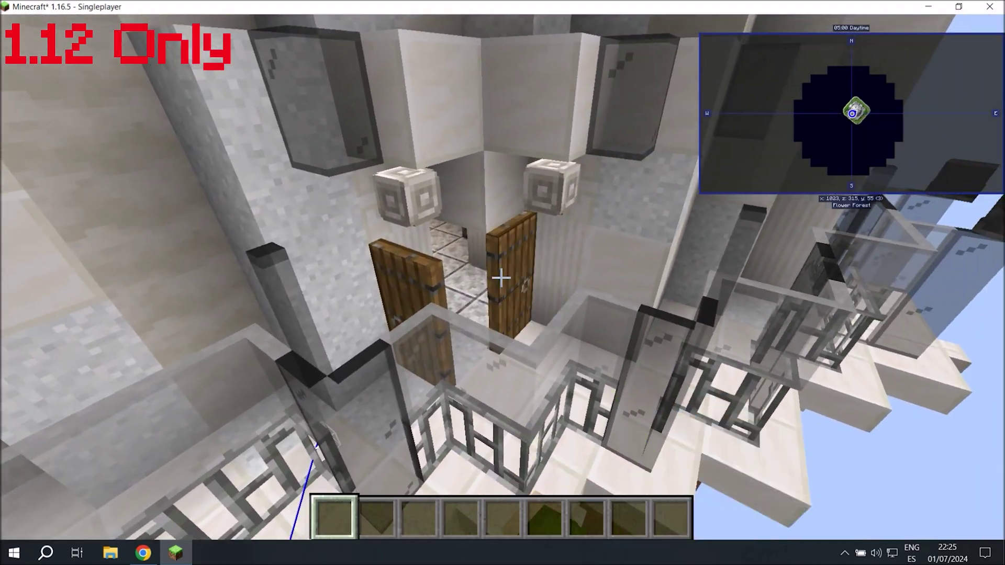
key("shift")
key("w")
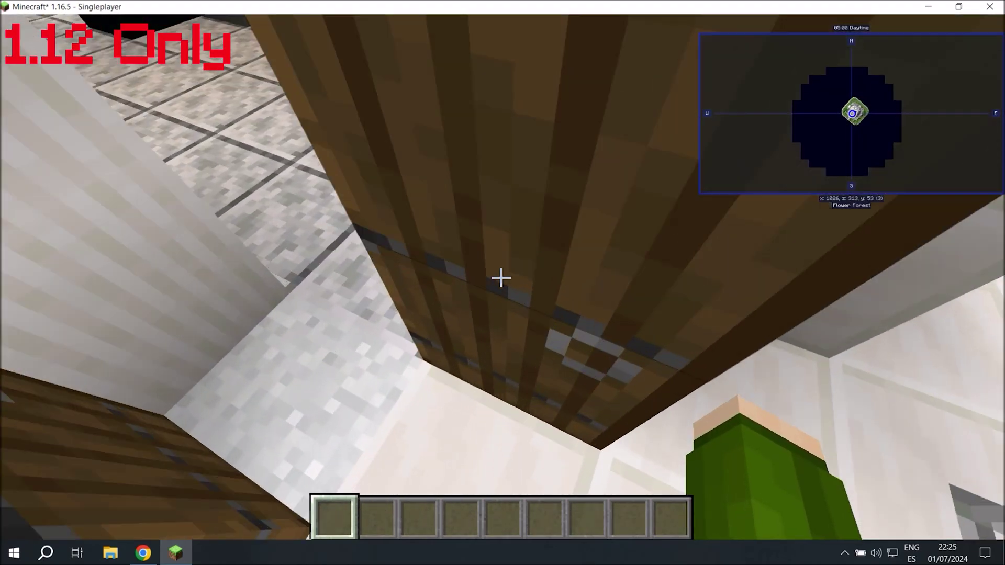
middle_click(502, 278)
left_click(502, 278)
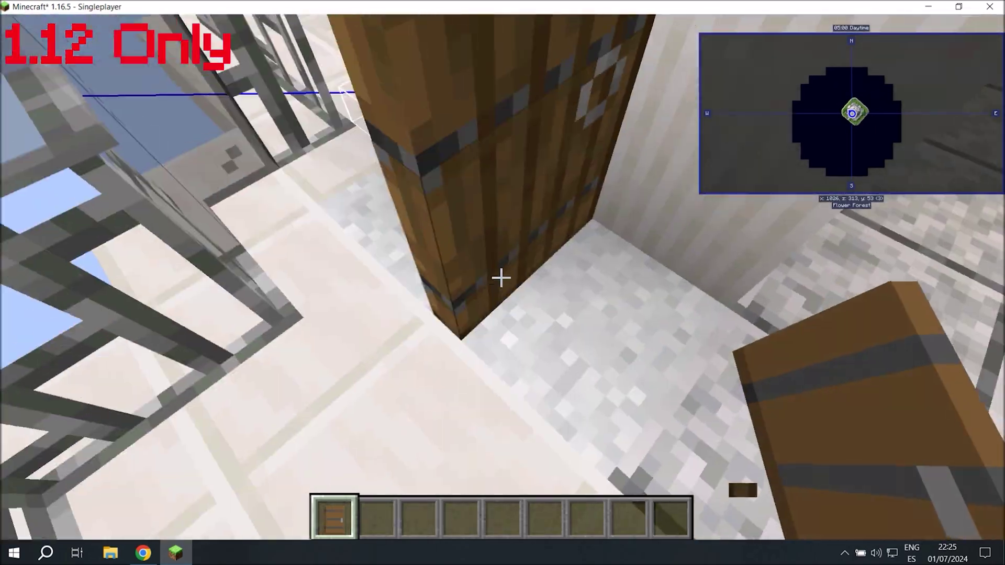
left_click(501, 278)
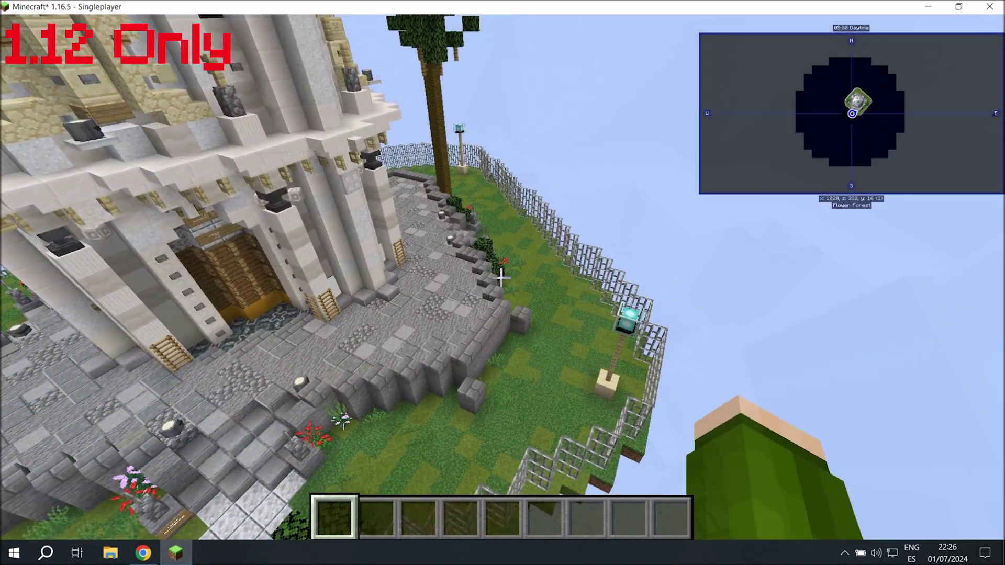
Search all items in the creative inventory and put Grass Path into the hotbar.
key("d")
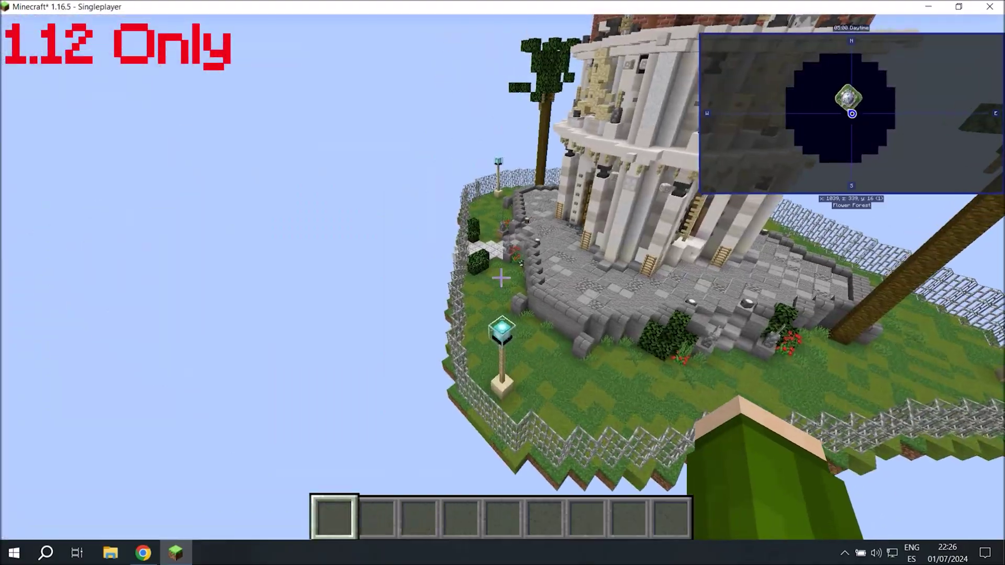
key("d")
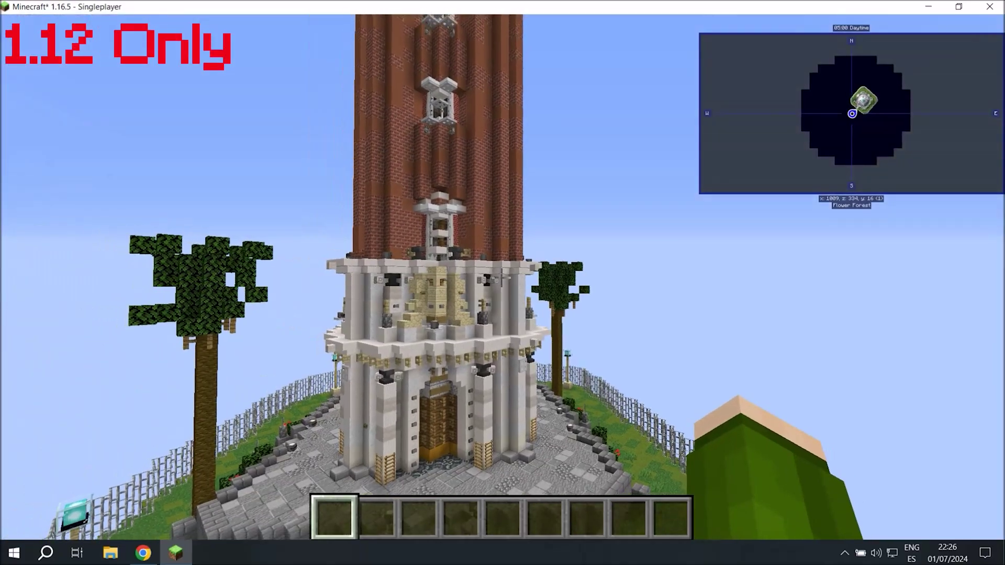
key("d")
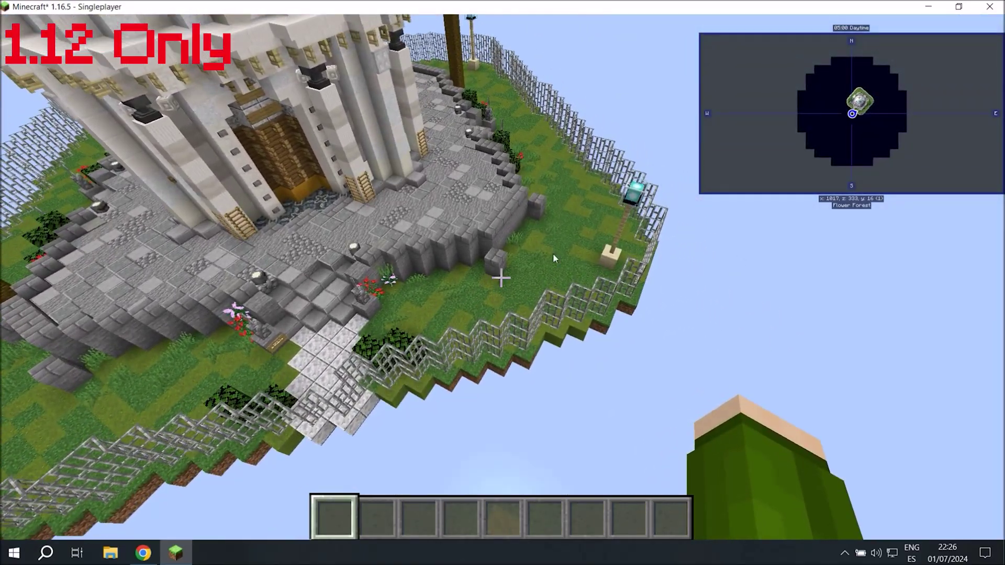
key("e")
left_click(702, 102)
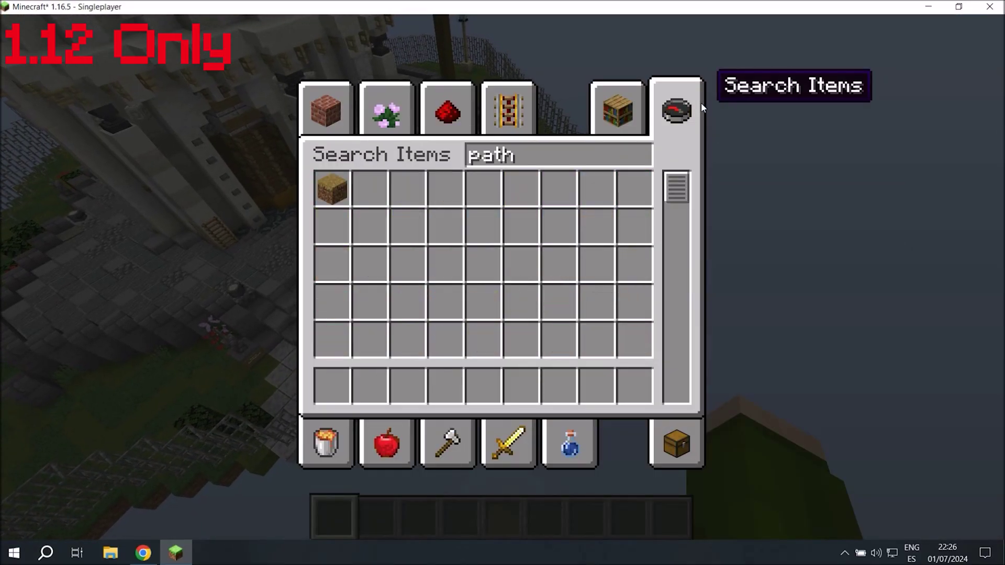
left_click(332, 189)
left_click(332, 386)
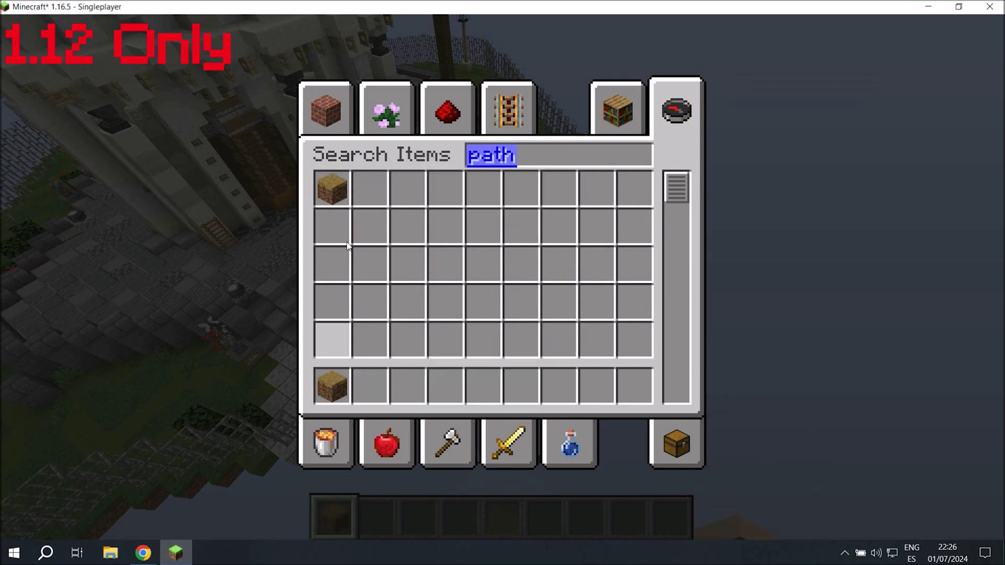
left_click(326, 110)
key("e")
Fly across the island toward the temple while holding Grass Path.
key("a")
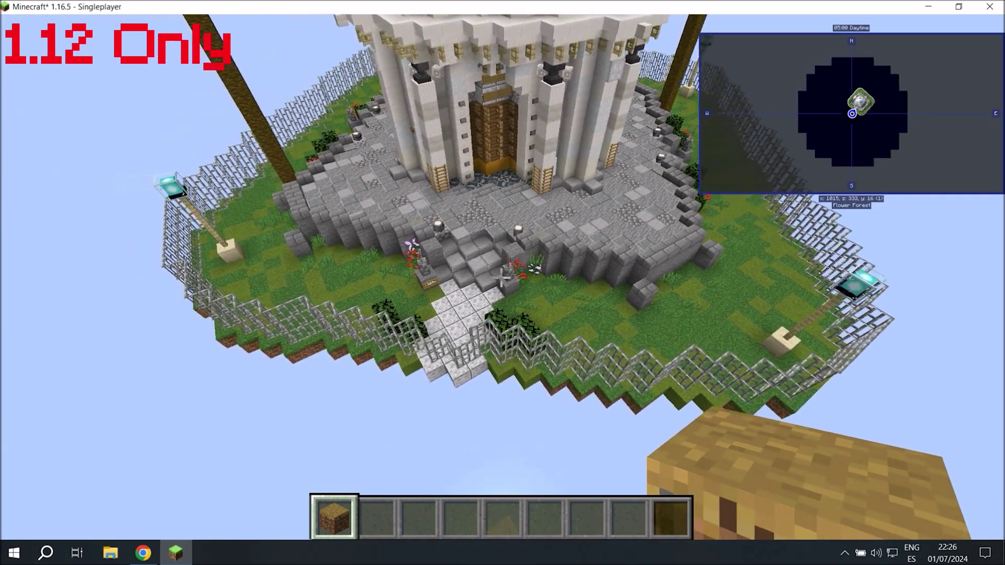
key("shift")
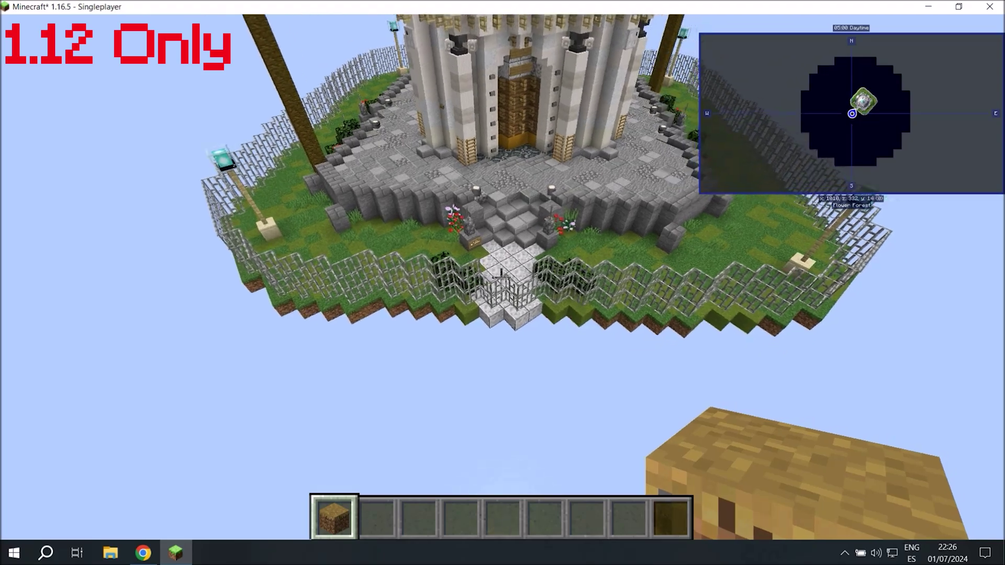
key("2")
key("1")
key("space")
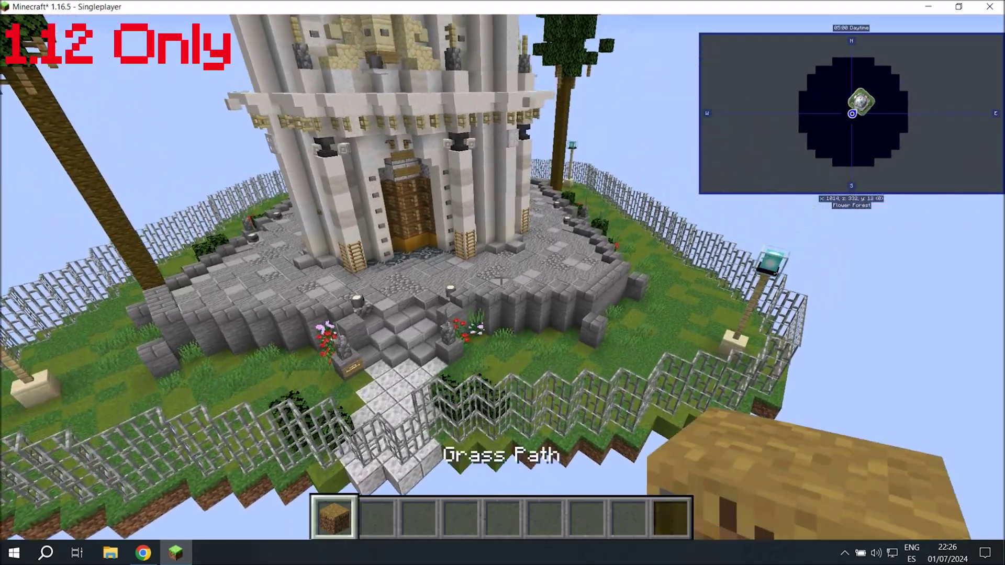
key("a")
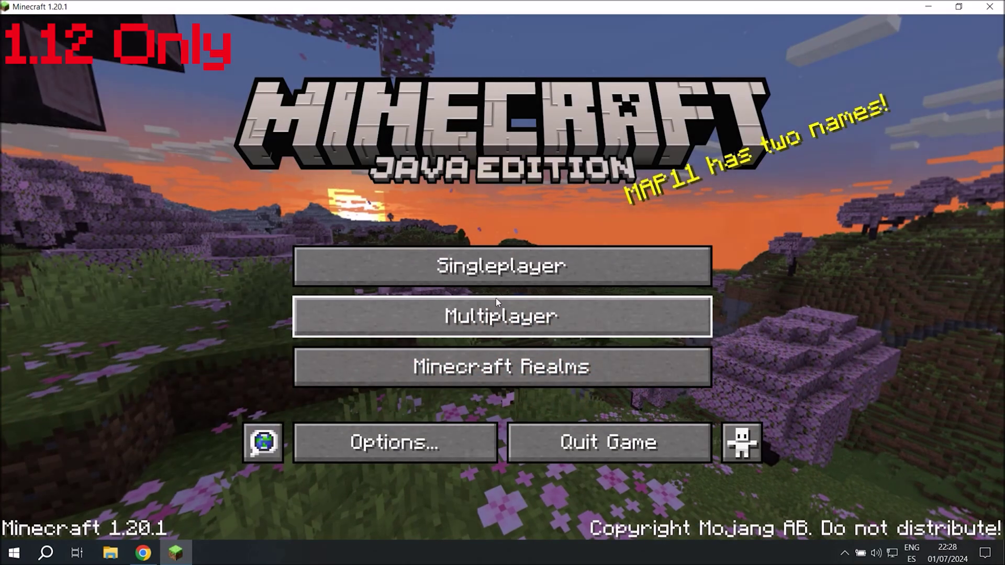
Play the Tutorial world from the Singleplayer world list.
left_click(497, 273)
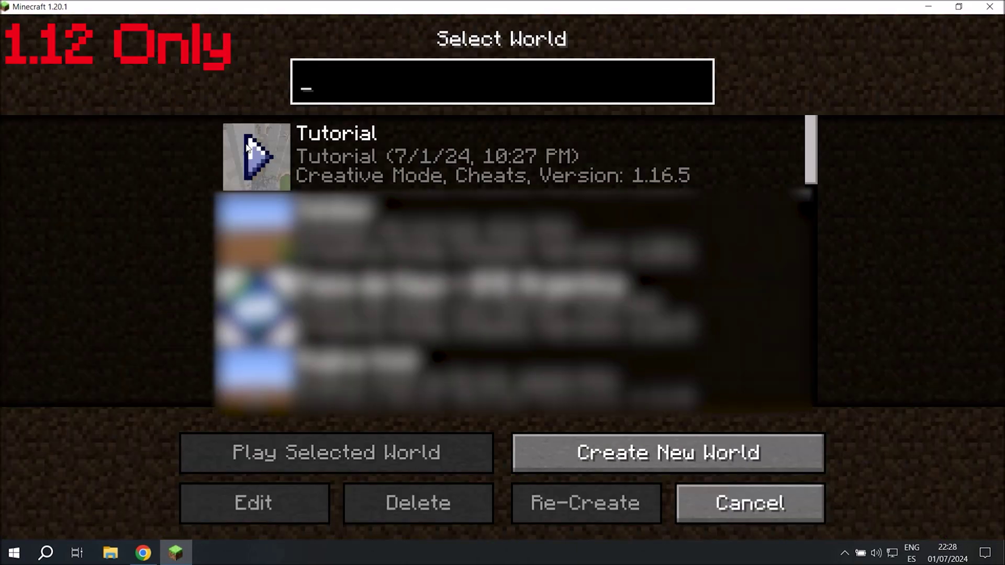
left_click(261, 156)
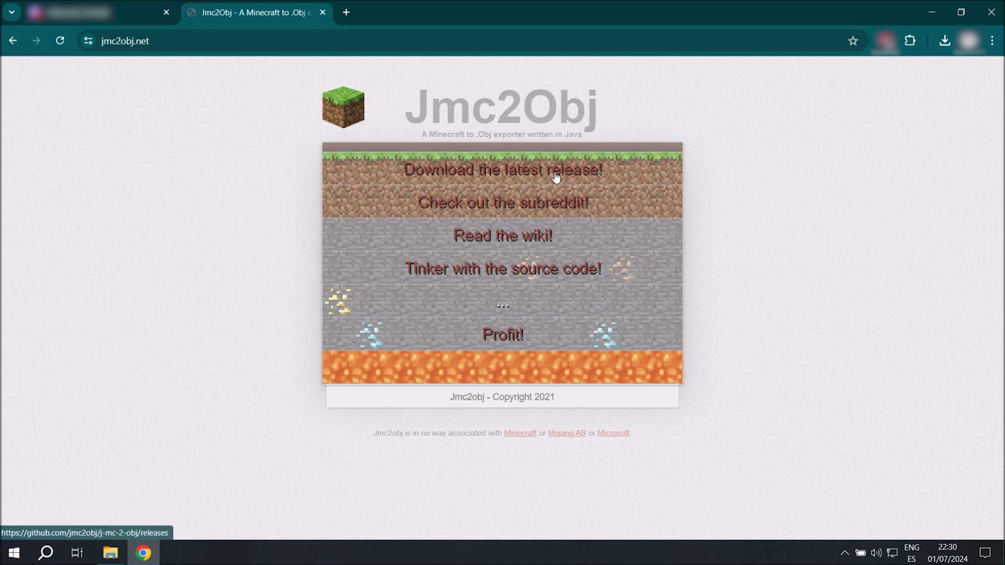
Follow the 'Download the latest release!' link on jmc2obj.net.
left_click(554, 176)
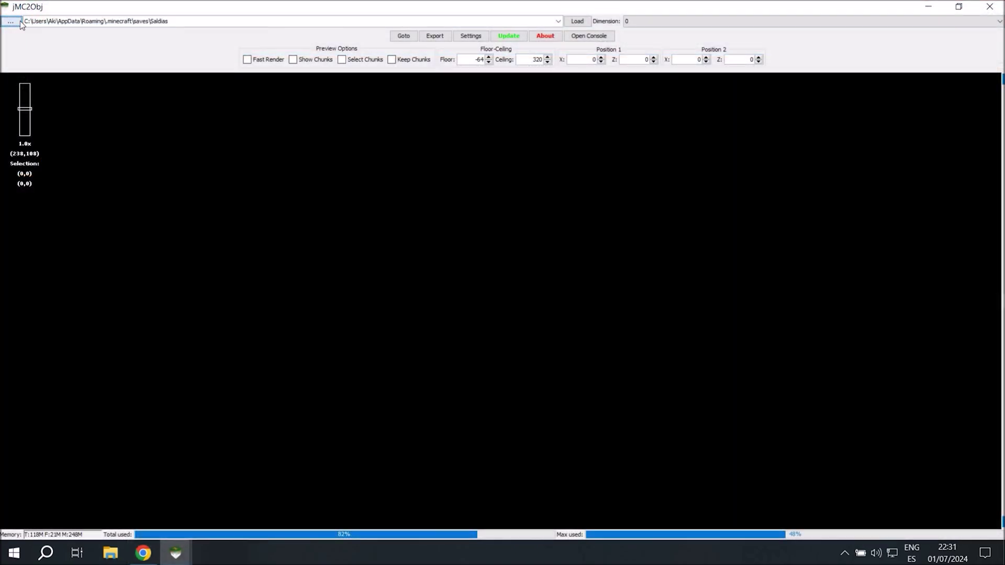
Load the Tutorial world map from the saves folder.
left_click(19, 24)
left_click(592, 188)
left_click(480, 218)
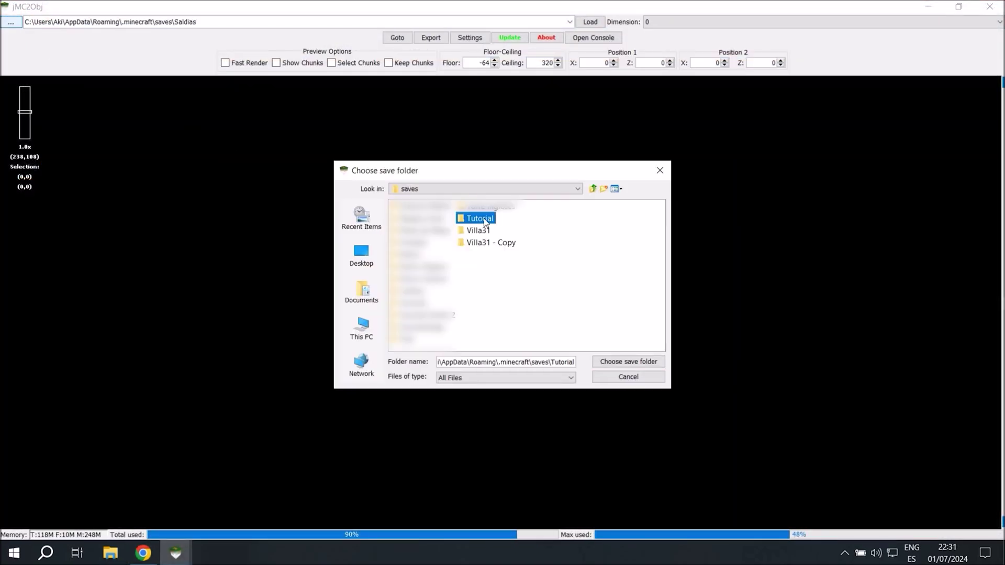
left_click(622, 365)
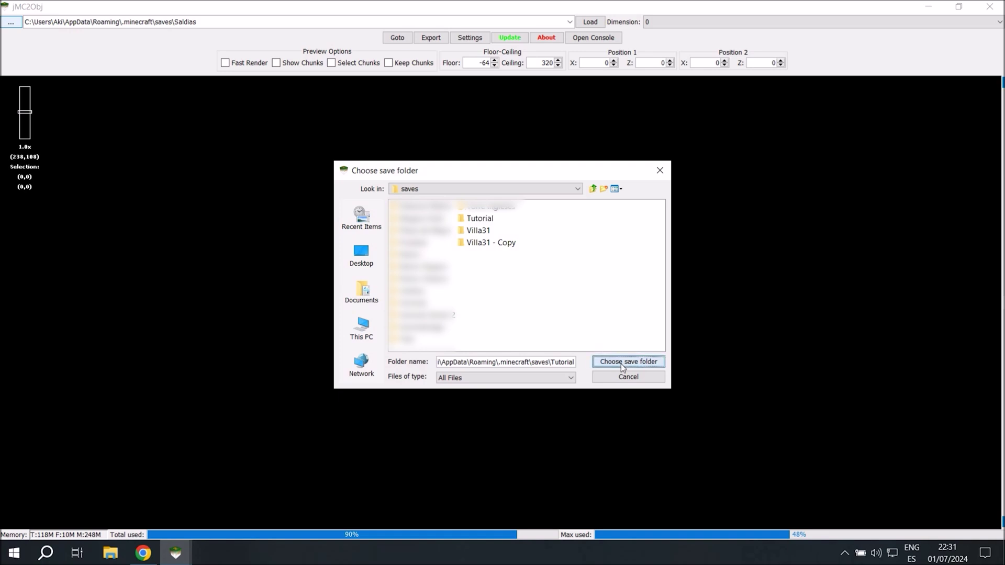
left_click(621, 363)
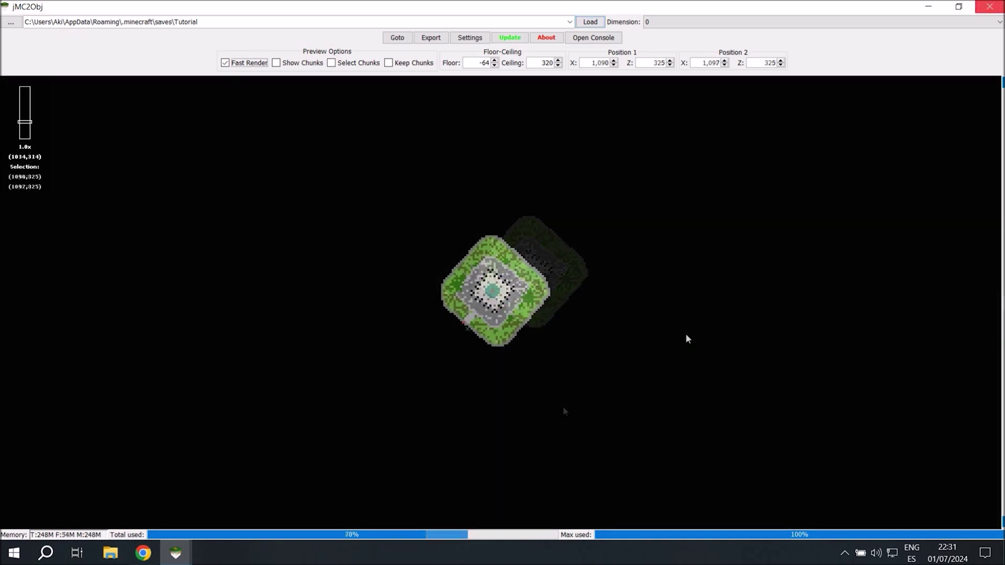
Select the tower area from 1,002/278 to 1,060/338 and bring up the Export settings.
right_click_drag(383, 196, 555, 354)
left_click_drag(373, 197, 423, 228)
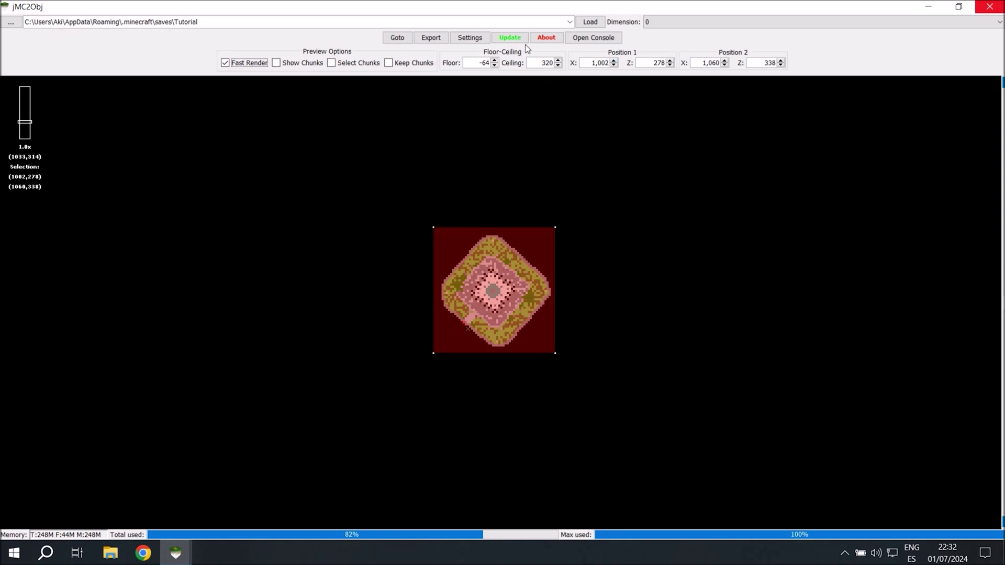
left_click(439, 38)
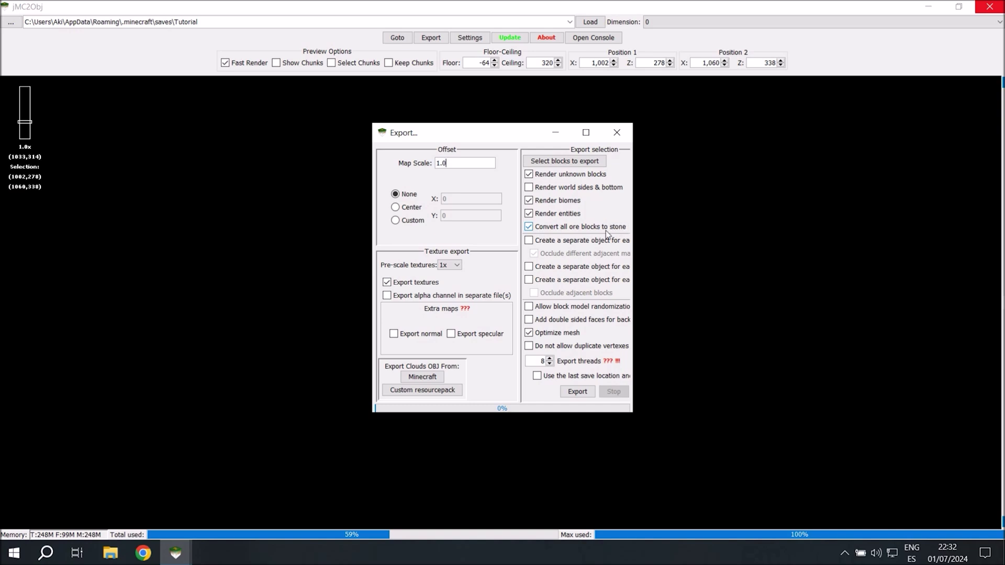
Disable ore-to-stone conversion and export the selection under the name 'tutorial'.
left_click(529, 228)
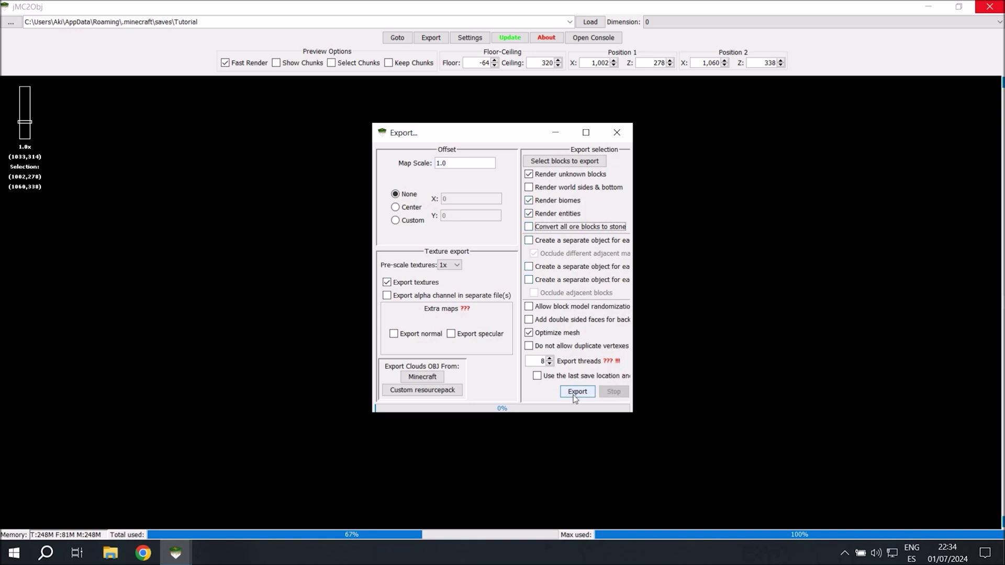
left_click(577, 392)
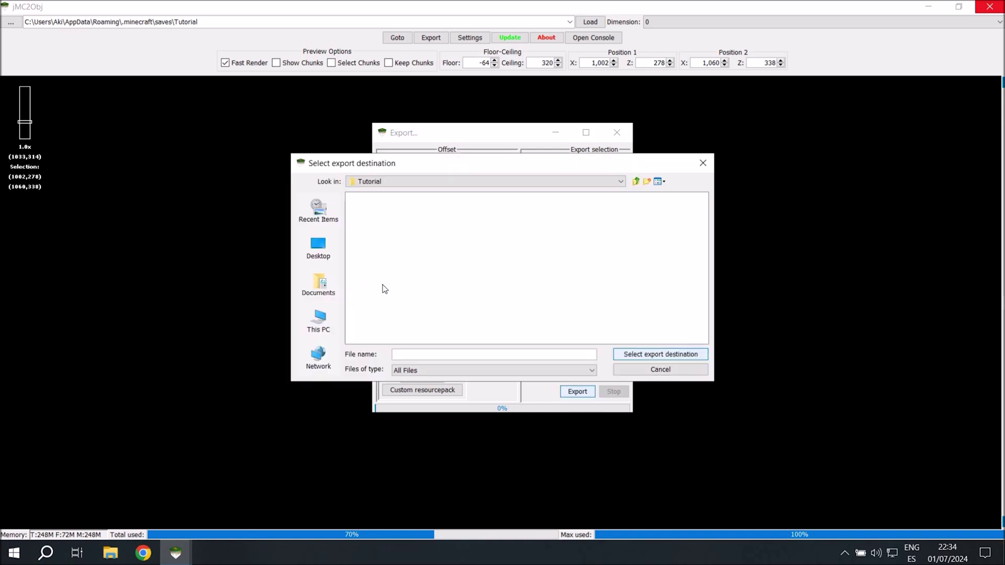
type("tut")
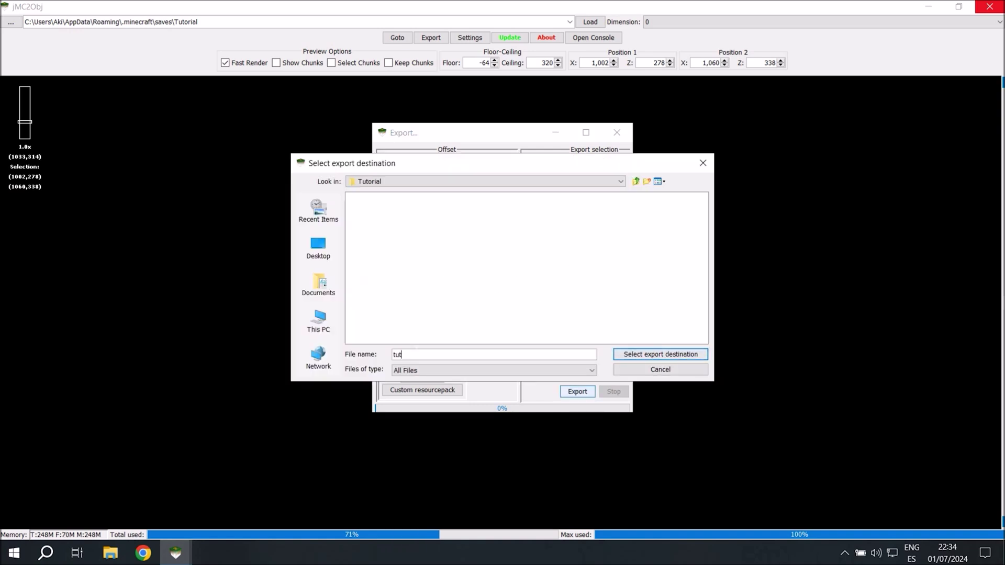
type("orial")
left_click(657, 354)
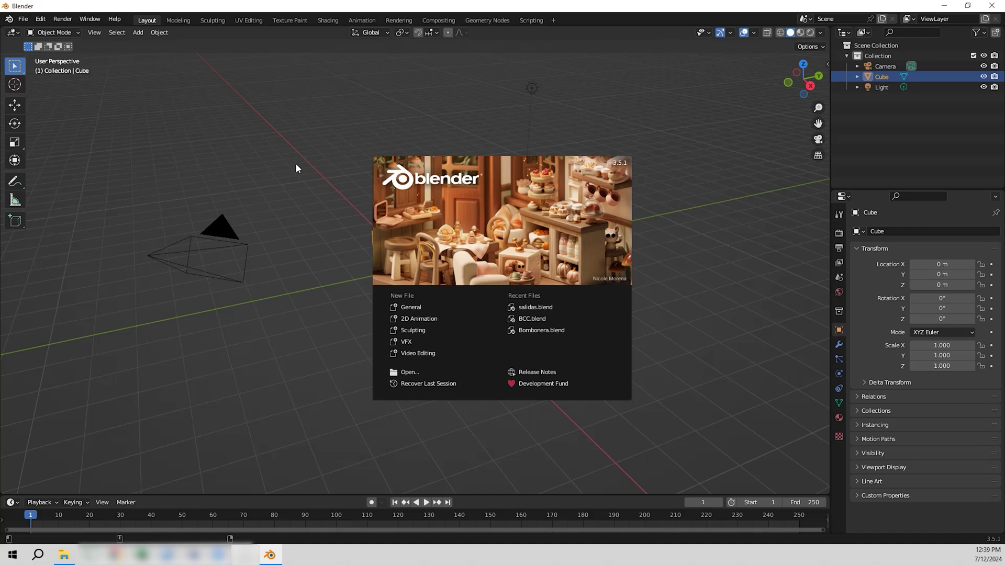
Dismiss the splash screen and delete the default cube, camera and light.
left_click(673, 255)
scroll(632, 280, "down", 3)
left_click_drag(610, 303, 206, 117)
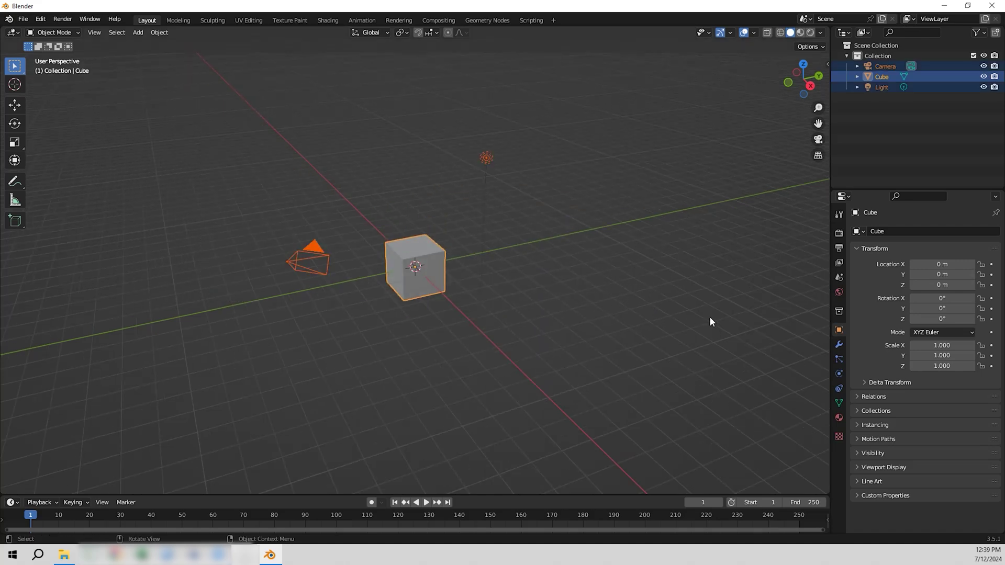
key("Delete")
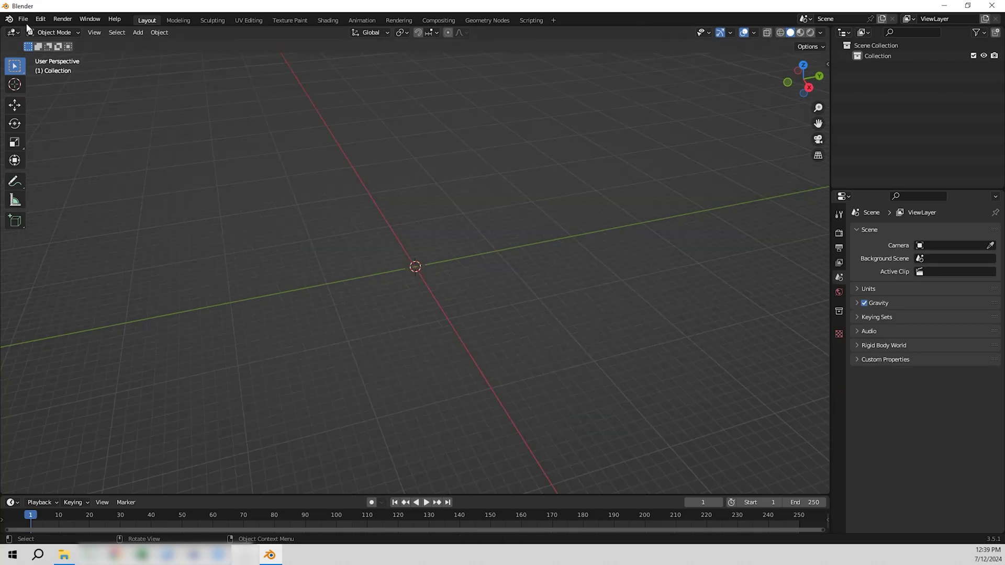
Import tutorial.obj as a Wavefront OBJ model.
left_click(24, 20)
mouse_move(103, 160)
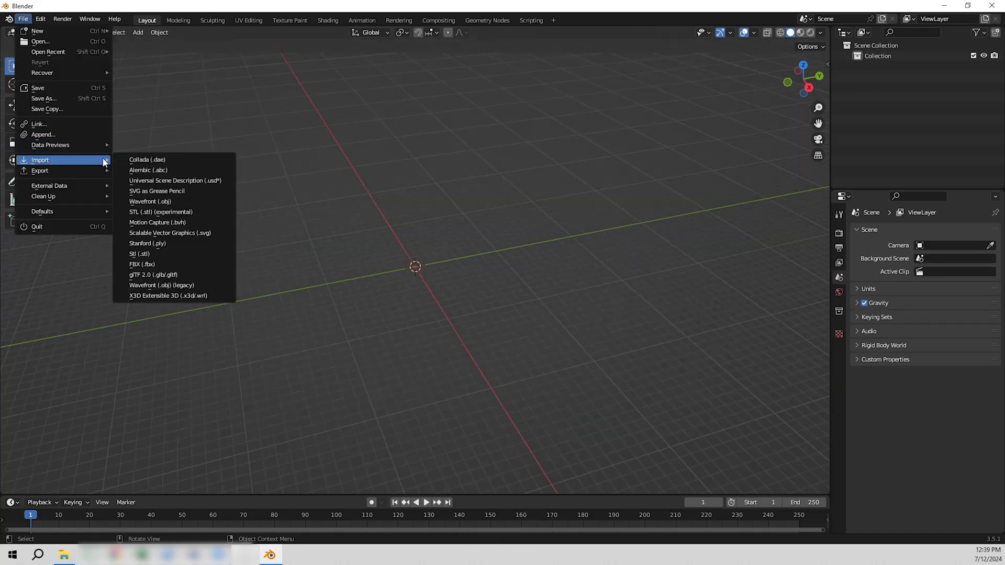
left_click(196, 287)
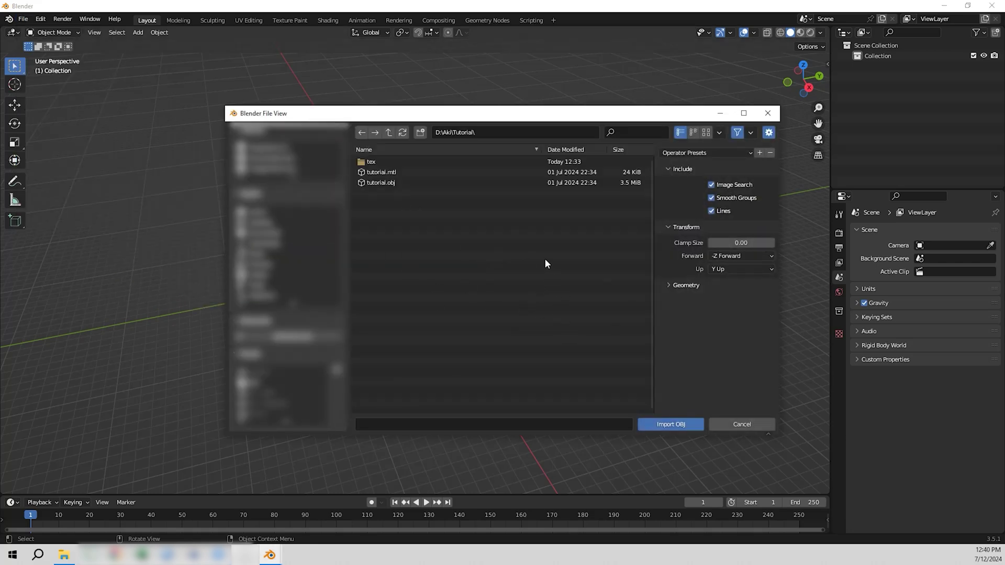
left_click(401, 182)
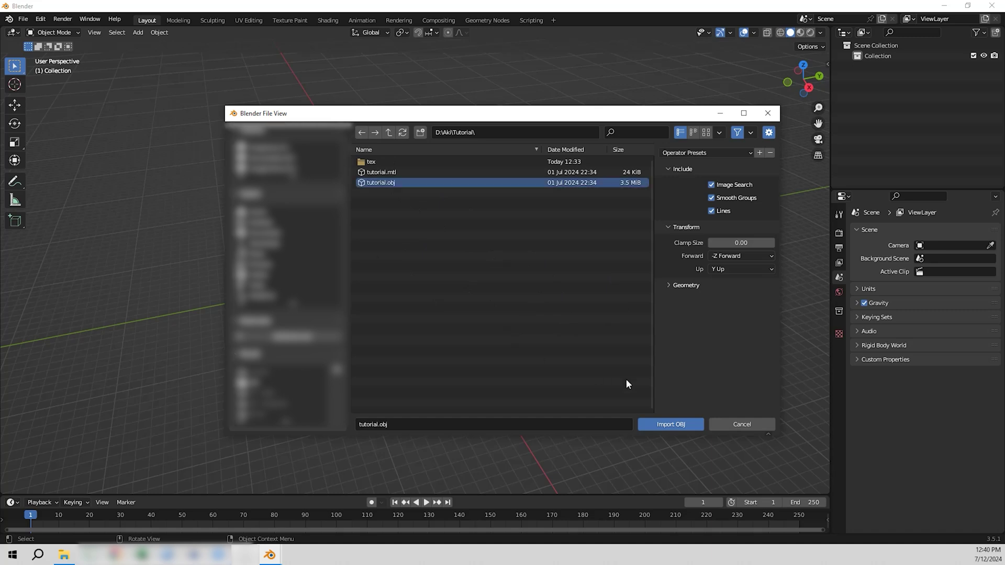
left_click(683, 420)
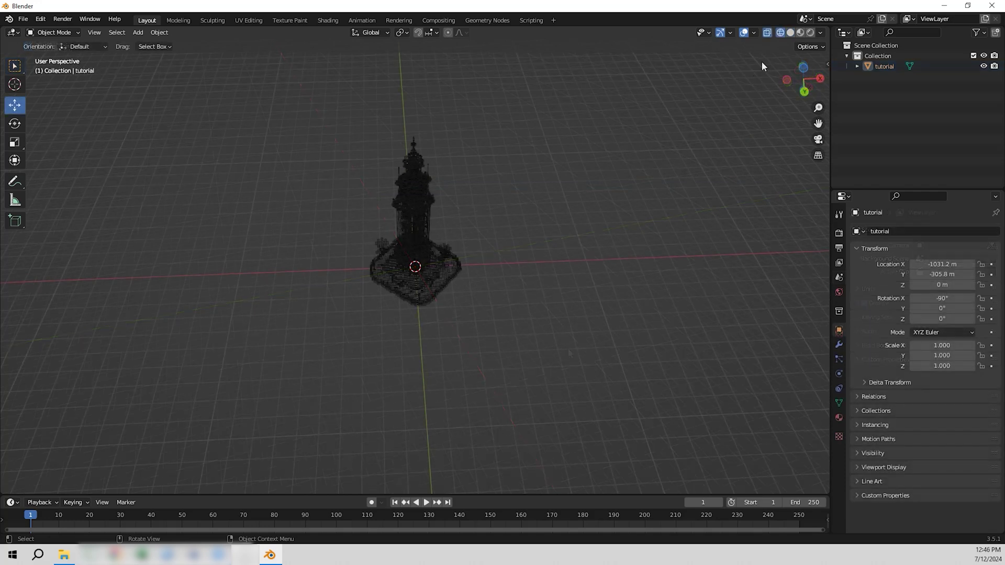
Switch the viewport to Rendered shading and add a new camera.
left_click(810, 34)
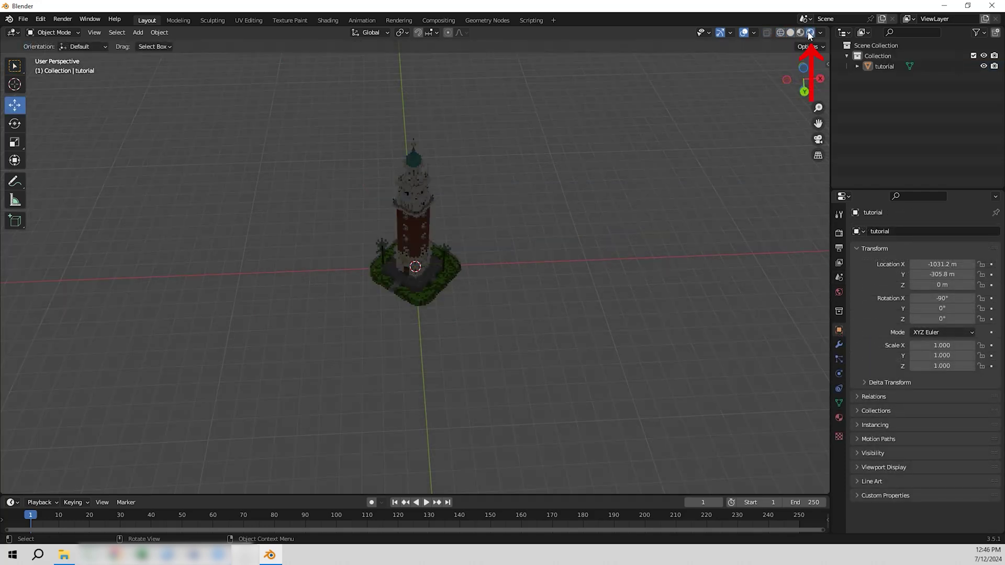
mouse_move(659, 163)
middle_mouse_down()
mouse_move(571, 199)
mouse_move(563, 231)
middle_mouse_up()
scroll(551, 236, "up", 5)
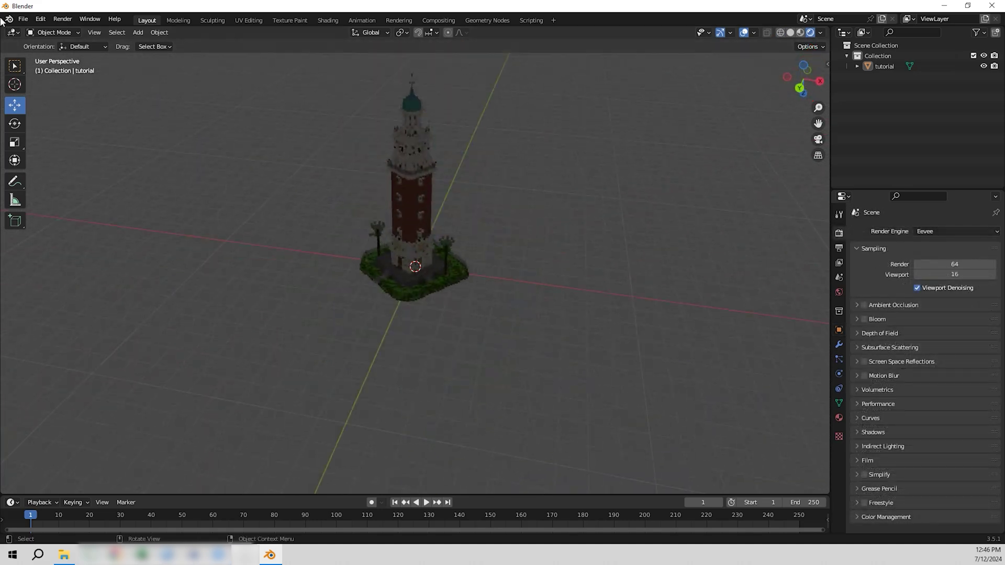
left_click(130, 30)
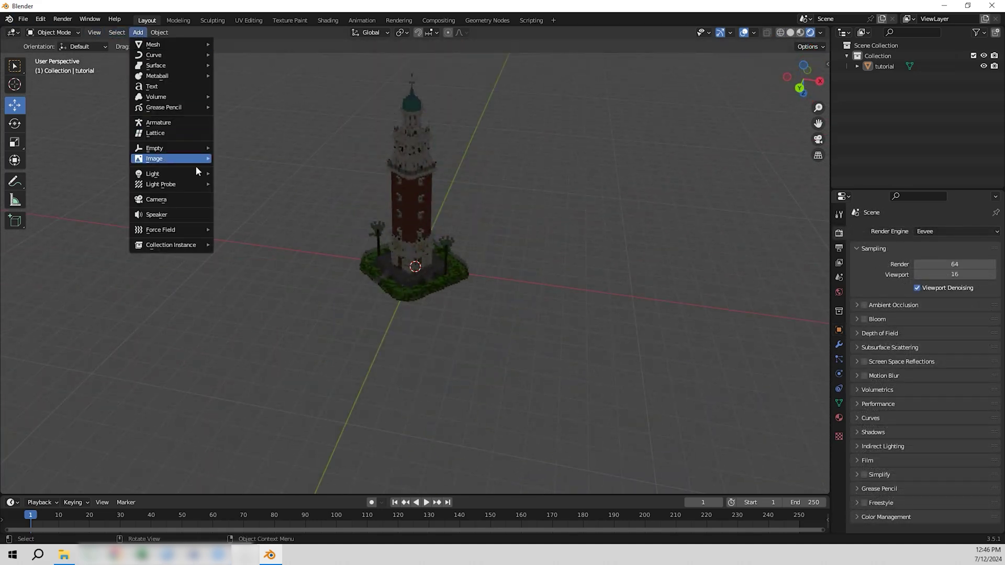
left_click(202, 200)
Lock the camera to the view and look through it, pulling back to see the tower.
middle_click_drag(533, 276, 545, 274)
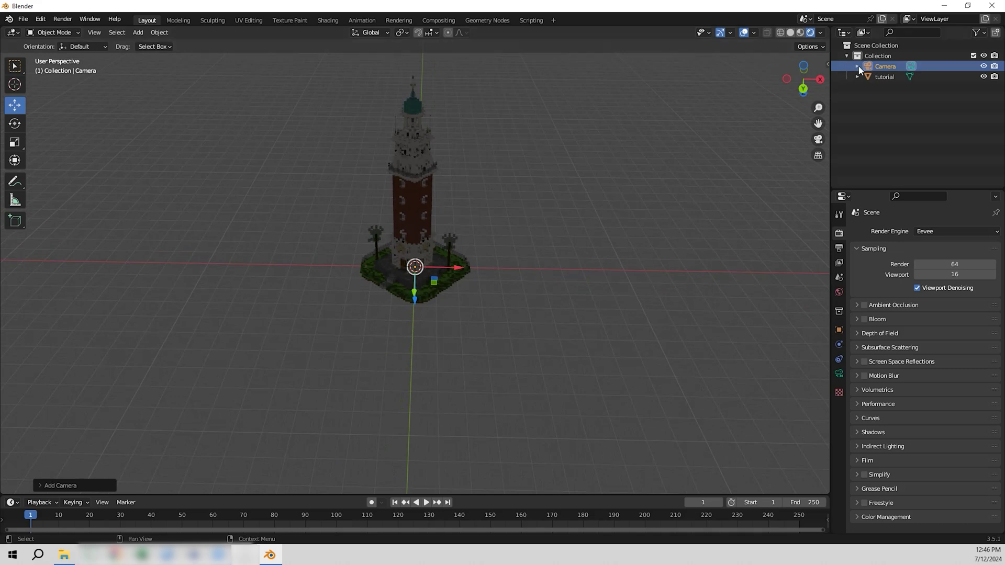
left_click(827, 65)
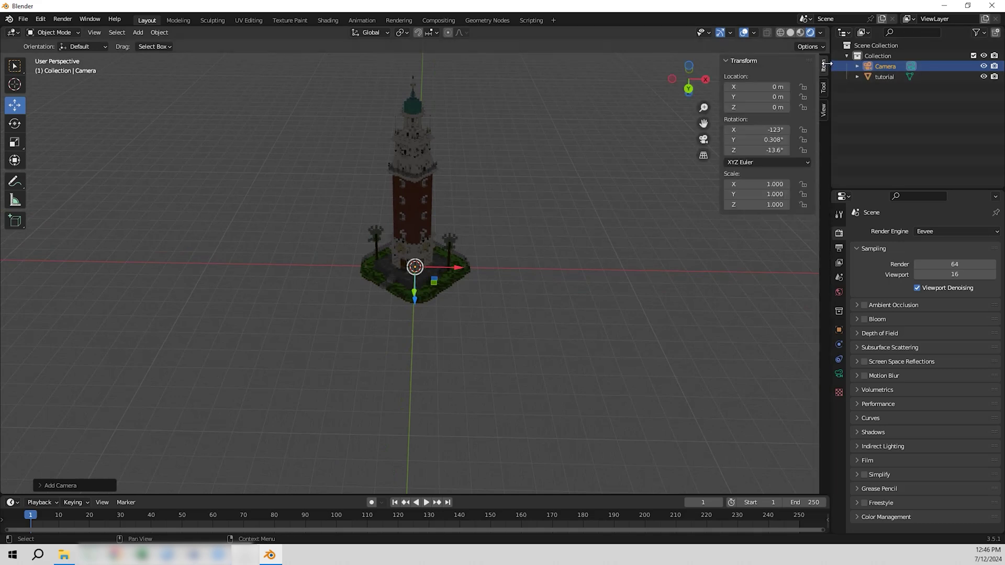
left_click(823, 107)
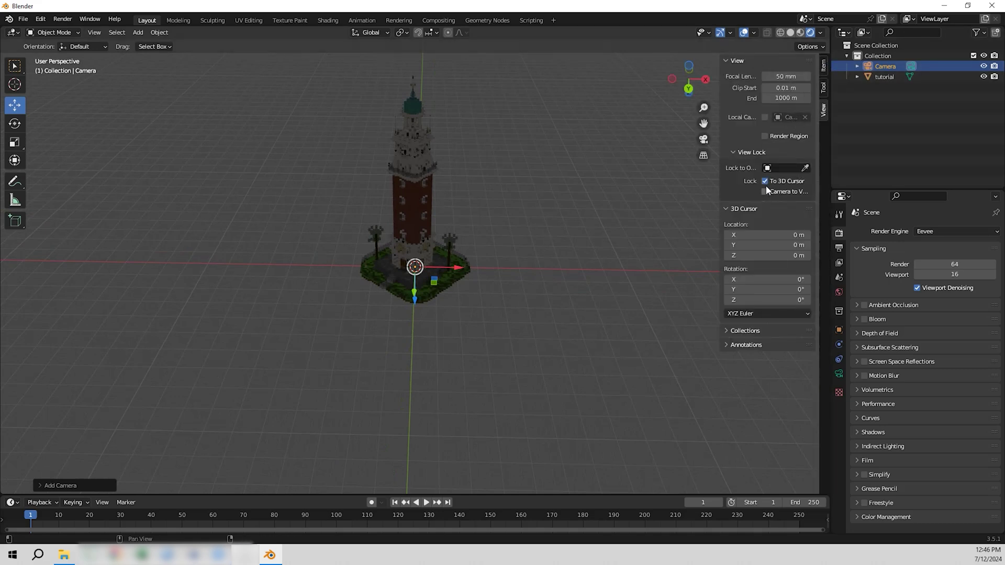
left_click(704, 140)
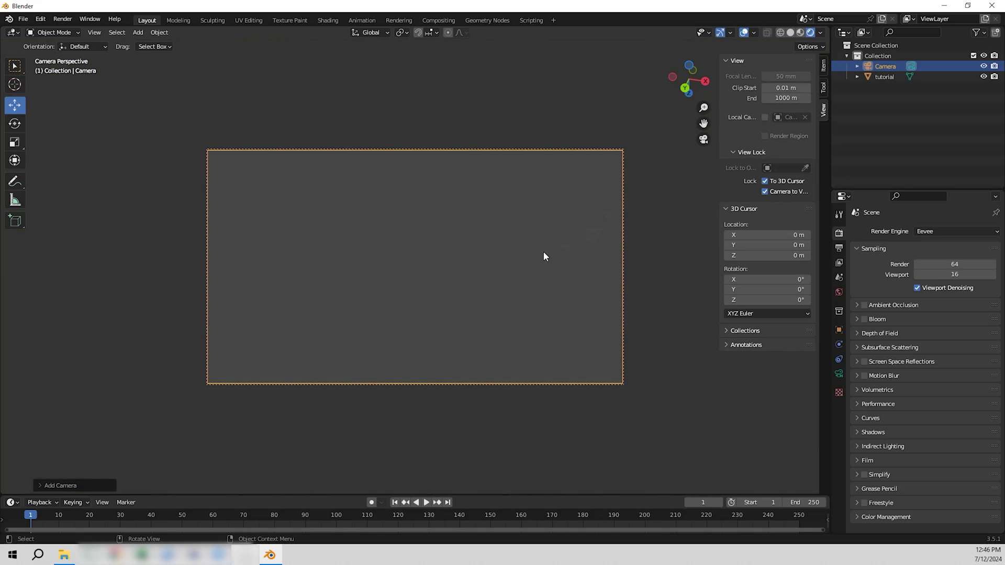
scroll(503, 247, "down", 10)
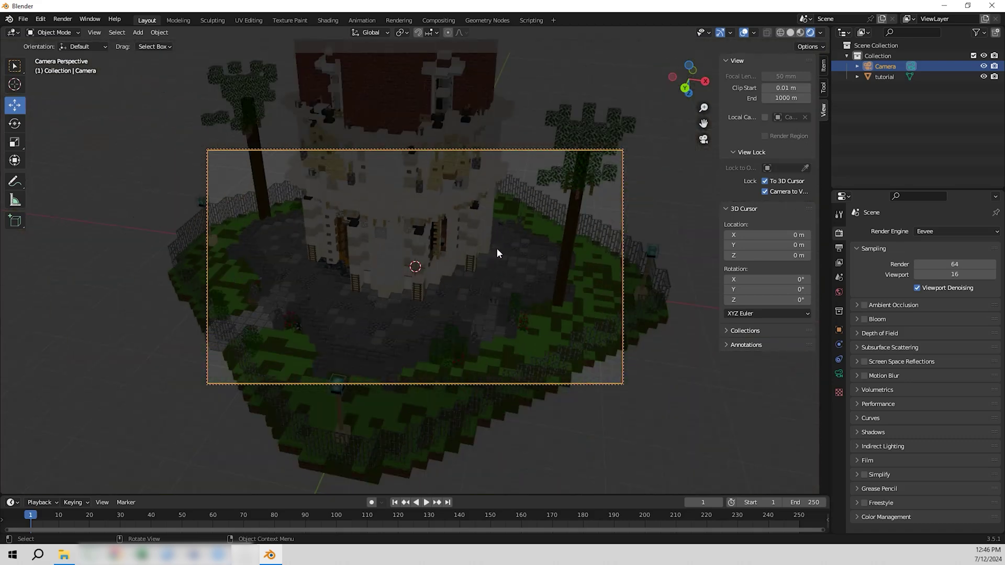
middle_click_drag(496, 247, 528, 299)
scroll(548, 229, "down", 5)
Aim the camera at -159.18, 180.99, -19.623 m, rotation -84°, 0°, 41.8°, framing the tower upright.
left_click(839, 344)
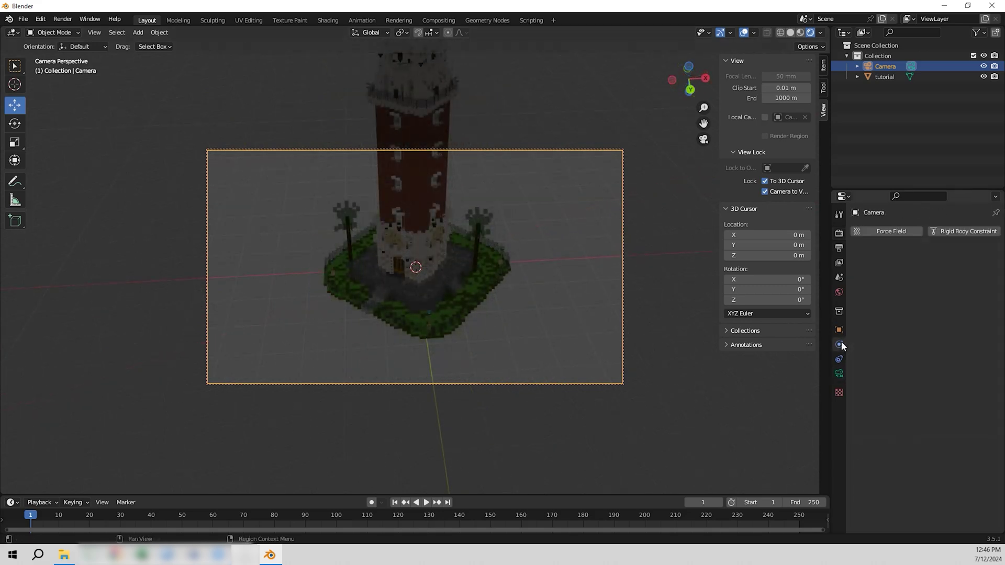
left_click(839, 329)
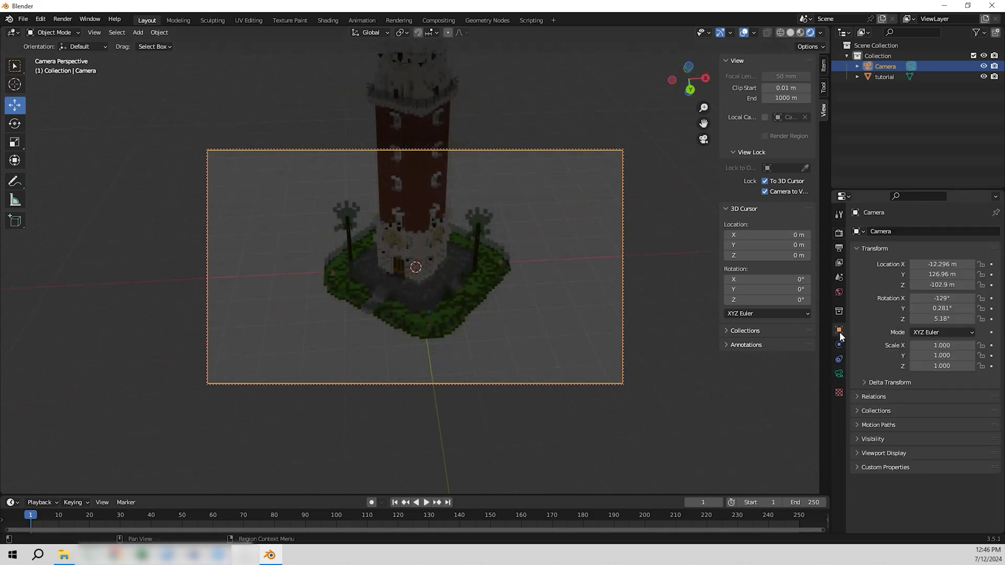
middle_click_drag(664, 347, 648, 309)
left_click_drag(942, 297, 644, 314)
key("ctrl+z")
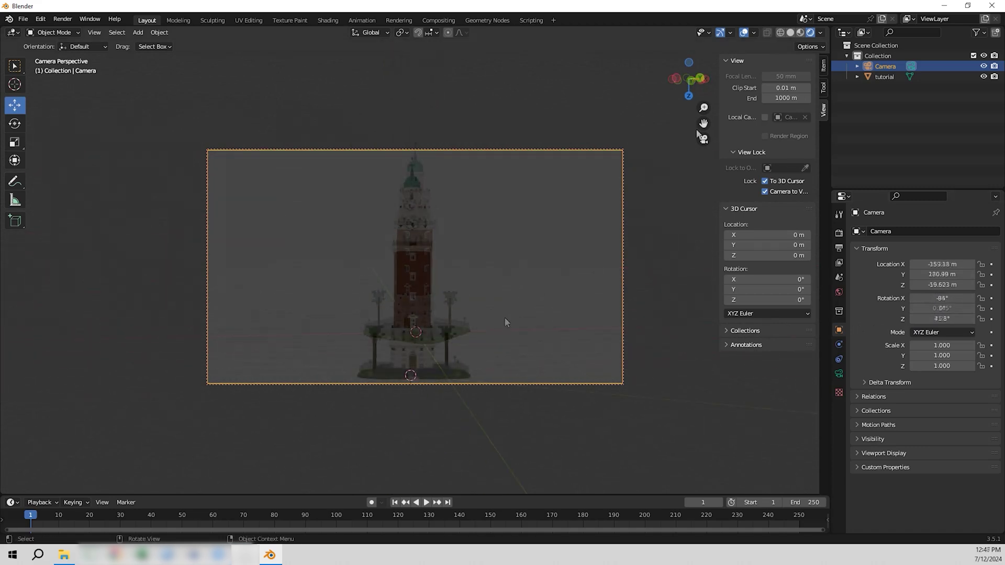
key("KP_0")
Add a plane at the origin under the tower and start scaling it up.
middle_click_drag(596, 229, 543, 241)
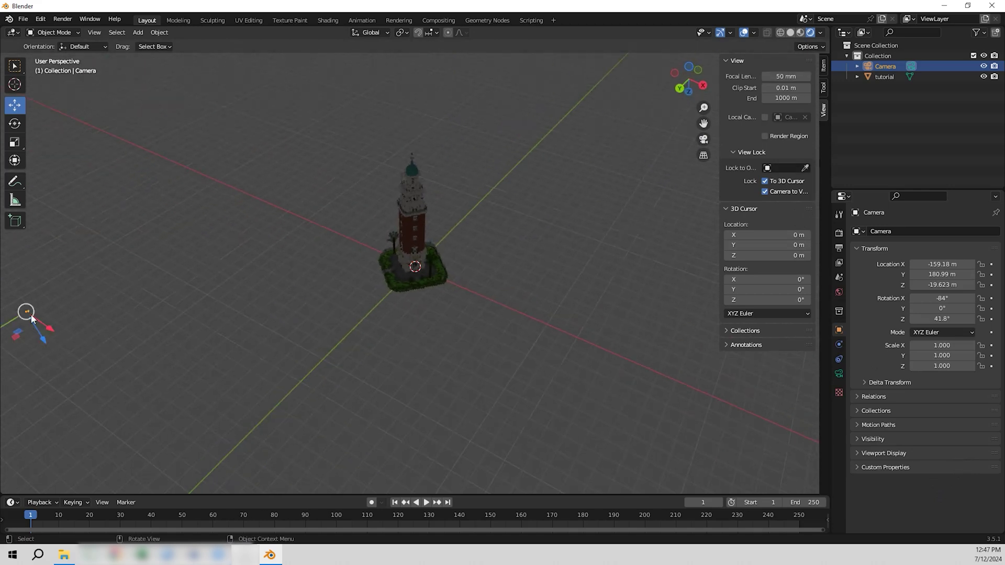
left_click(118, 324)
middle_click_drag(62, 318, 523, 194)
left_click(704, 139)
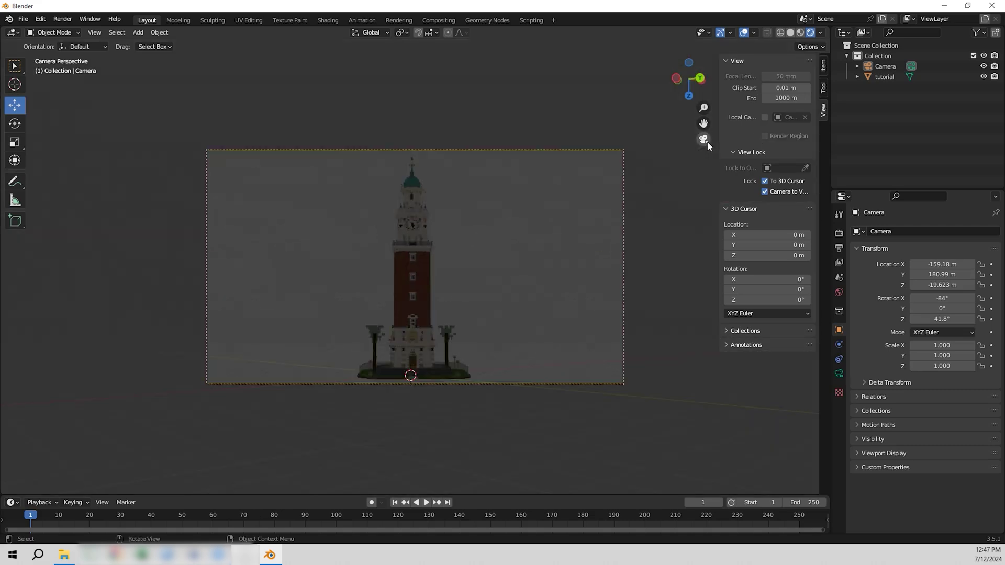
middle_click_drag(708, 141, 142, 67)
left_click(138, 32)
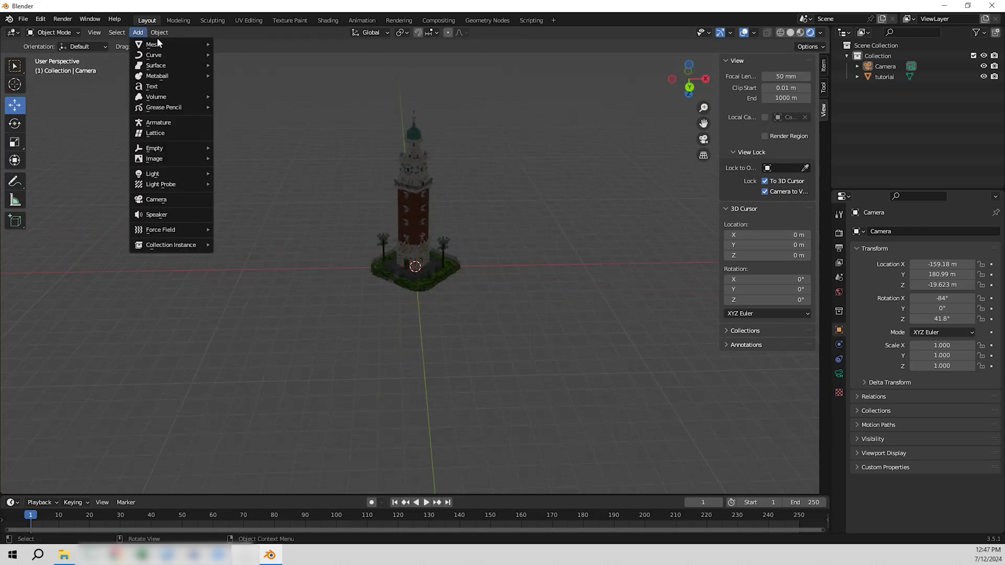
mouse_move(158, 43)
left_click(236, 43)
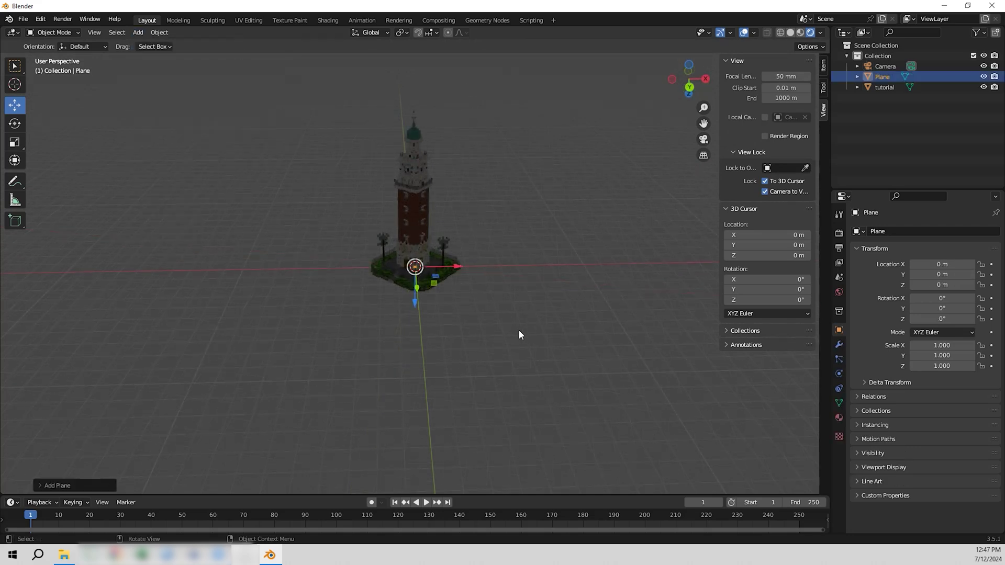
key("s")
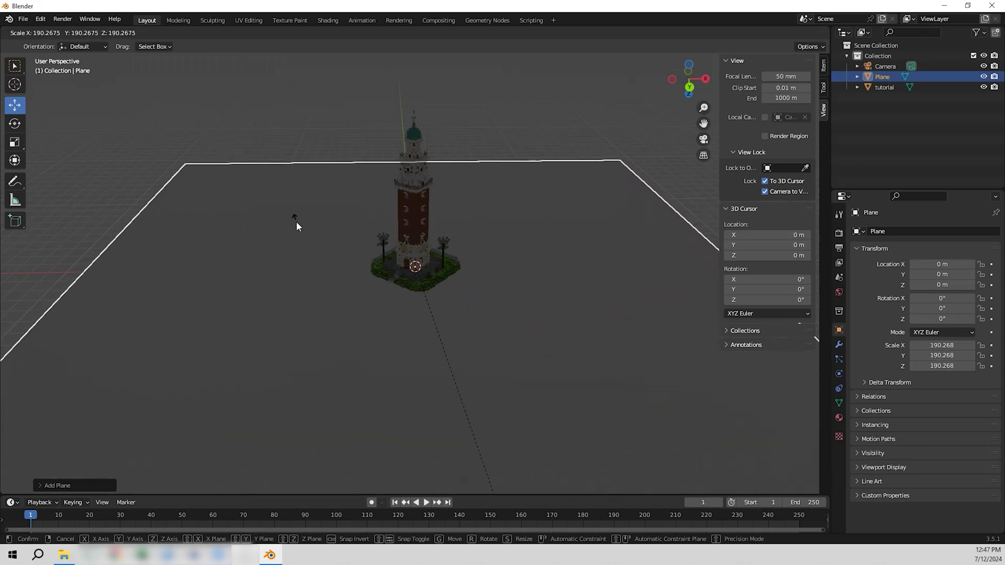
Confirm the plane at scale 1064.689 and create a new material for it in the Shader Editor.
left_click(567, 220)
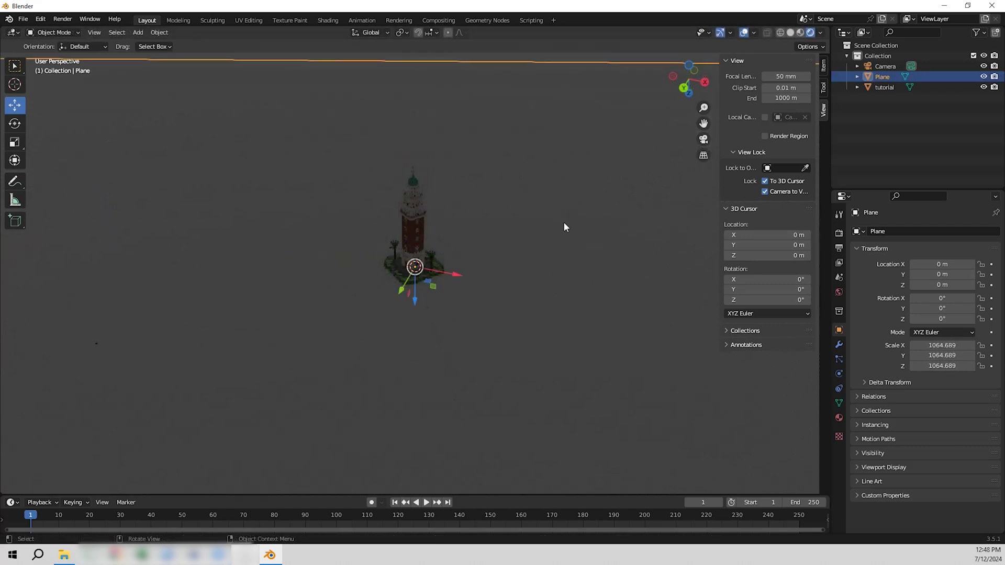
left_click(12, 33)
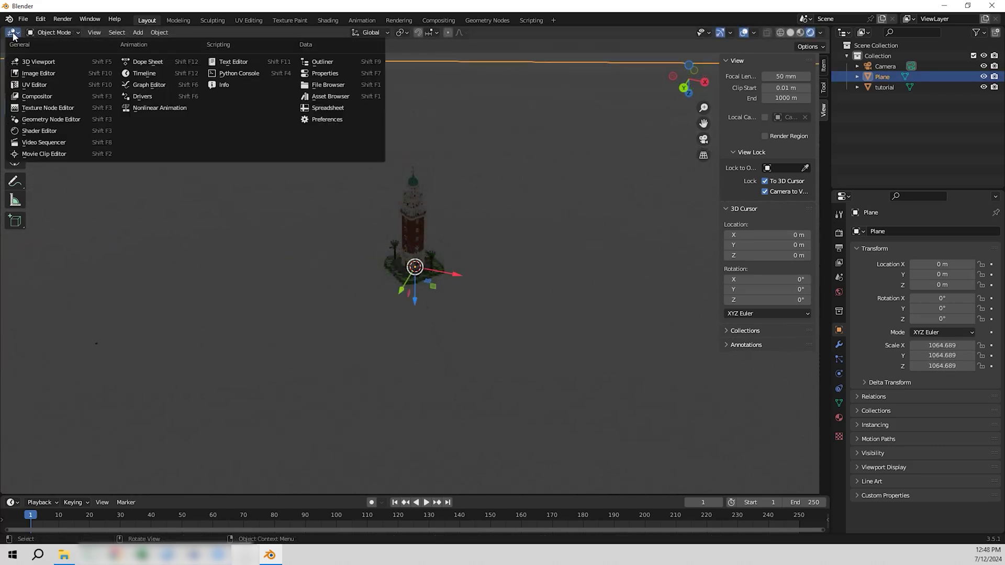
left_click(62, 131)
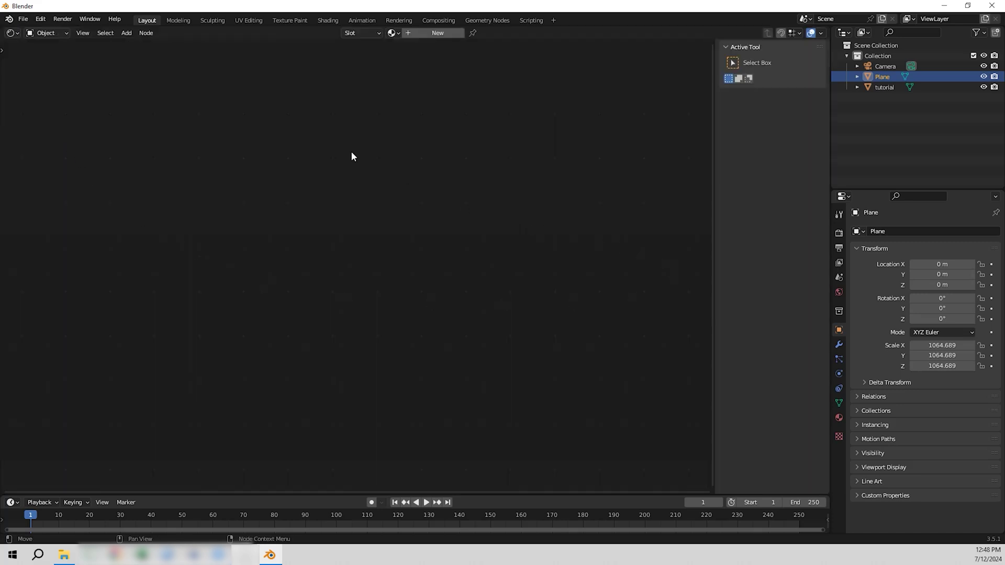
left_click(412, 34)
scroll(478, 244, "down", 5)
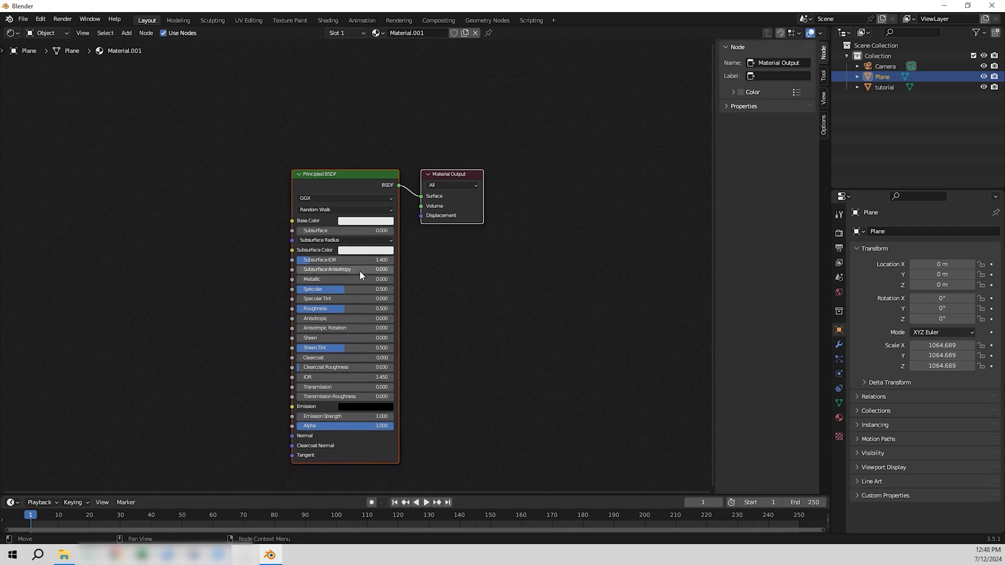
Set the plane material's Metallic to 1.000 and Roughness to 0.236.
left_click_drag(380, 277, 414, 278)
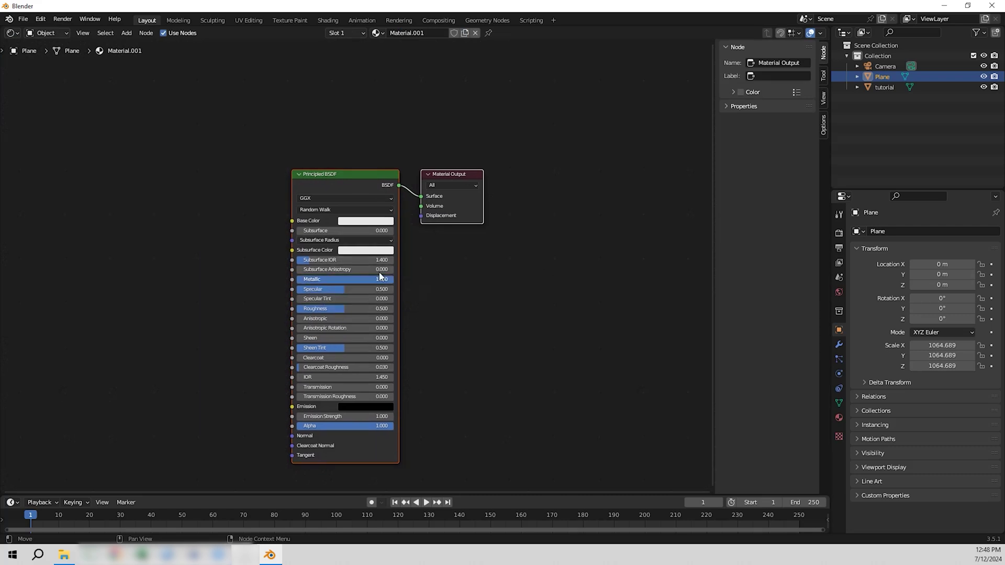
left_click_drag(362, 310, 341, 310)
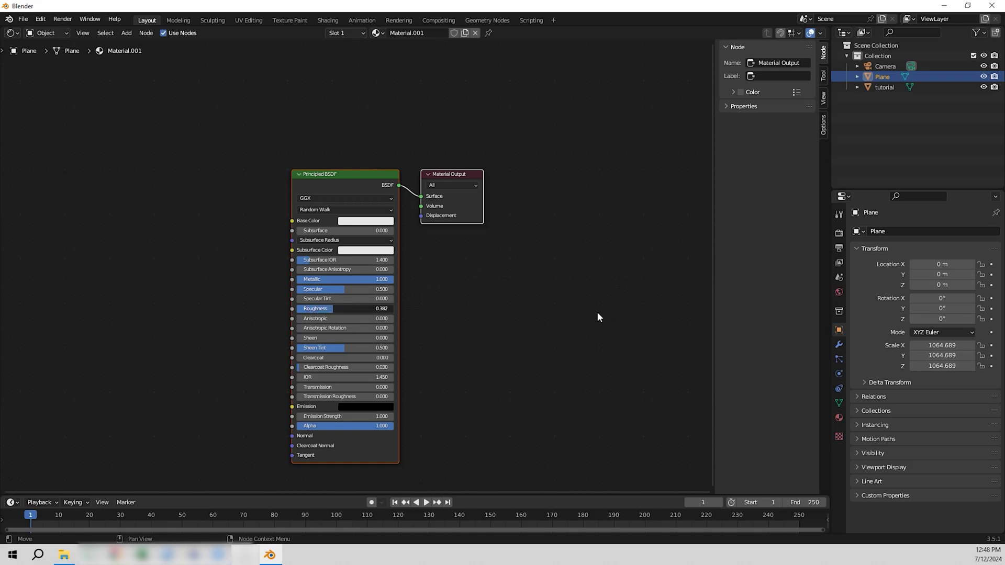
left_click_drag(598, 313, 555, 333)
left_click_drag(551, 316, 601, 317)
left_click(10, 33)
left_click(31, 62)
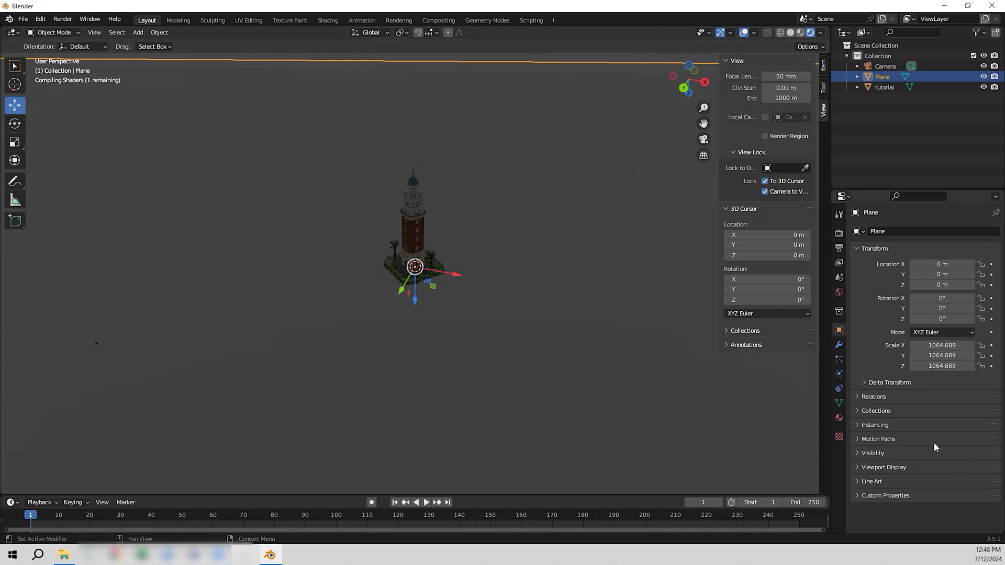
Switch the render engine to Cycles and preview the scene outside camera view.
left_click(583, 63)
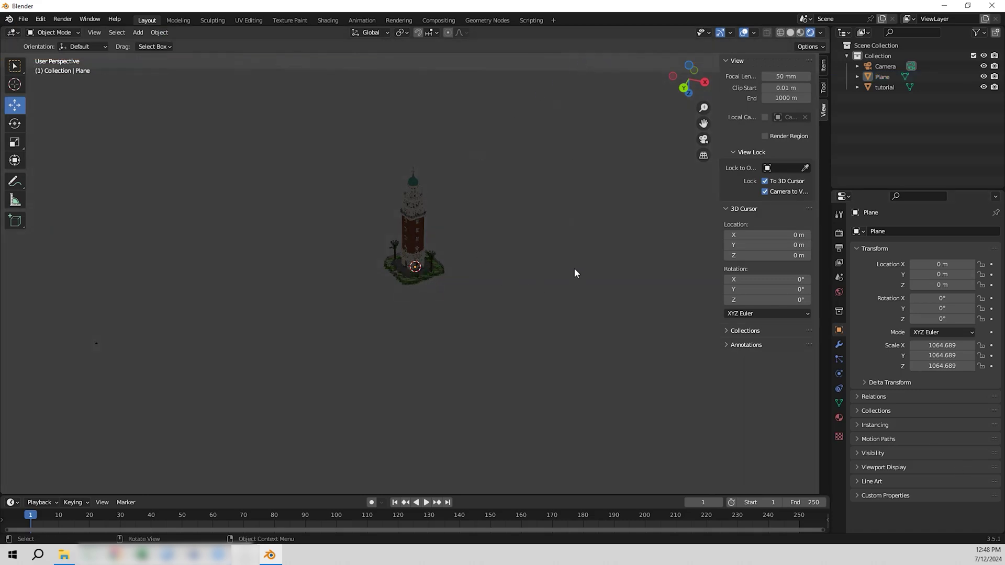
left_click(704, 139)
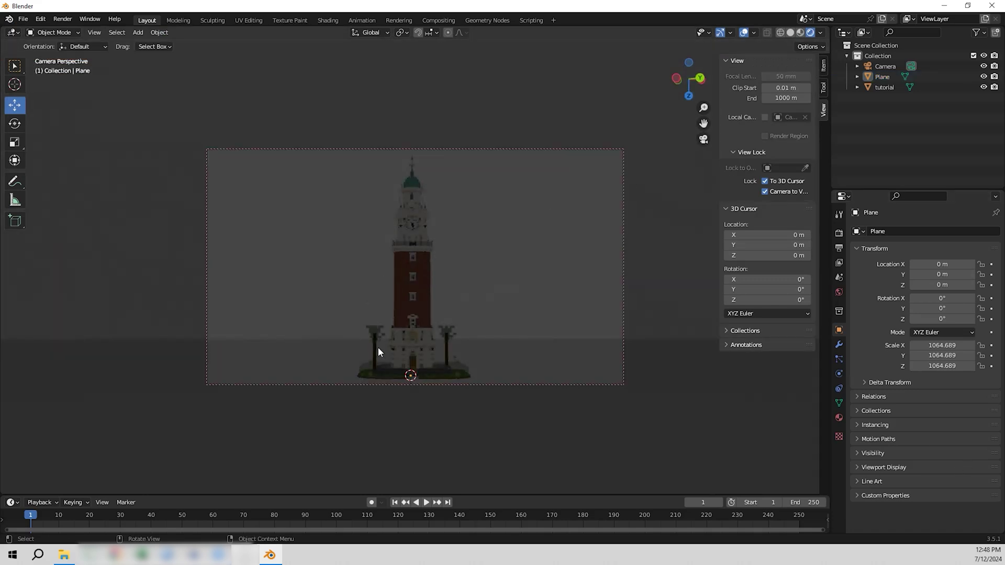
left_click(703, 139)
scroll(630, 212, "up", 2)
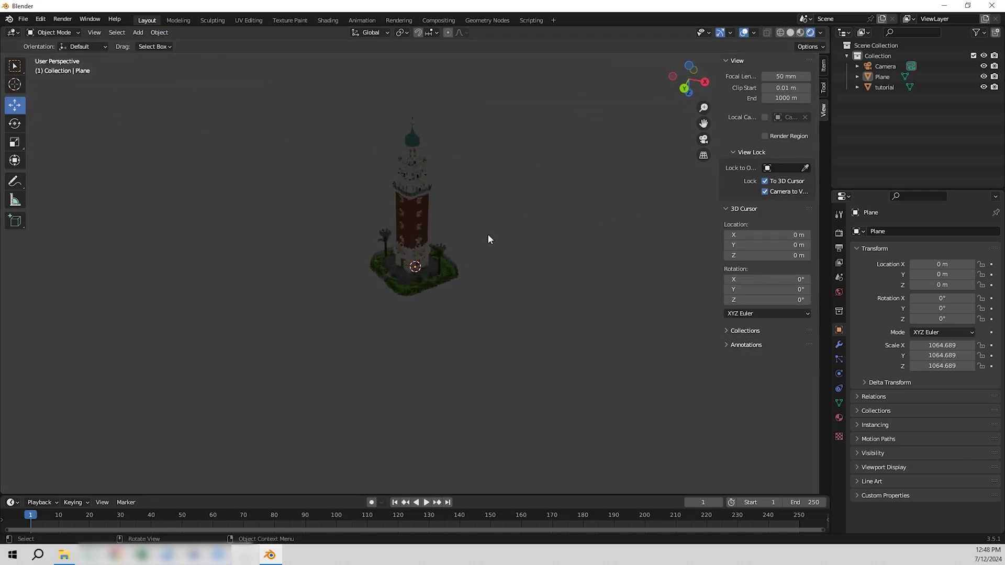
key("KP_0")
left_click(839, 247)
left_click(840, 233)
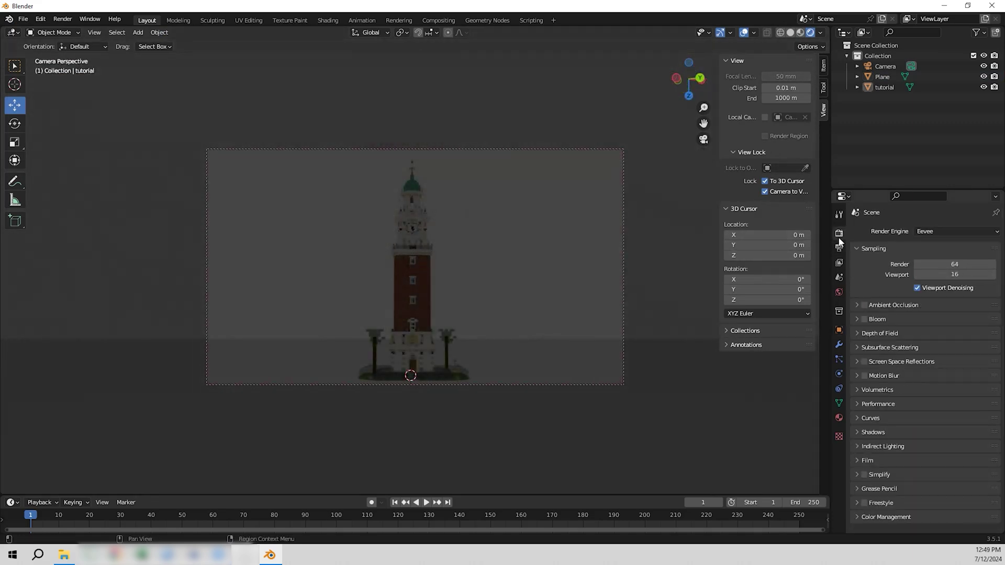
left_click(935, 231)
left_click(938, 265)
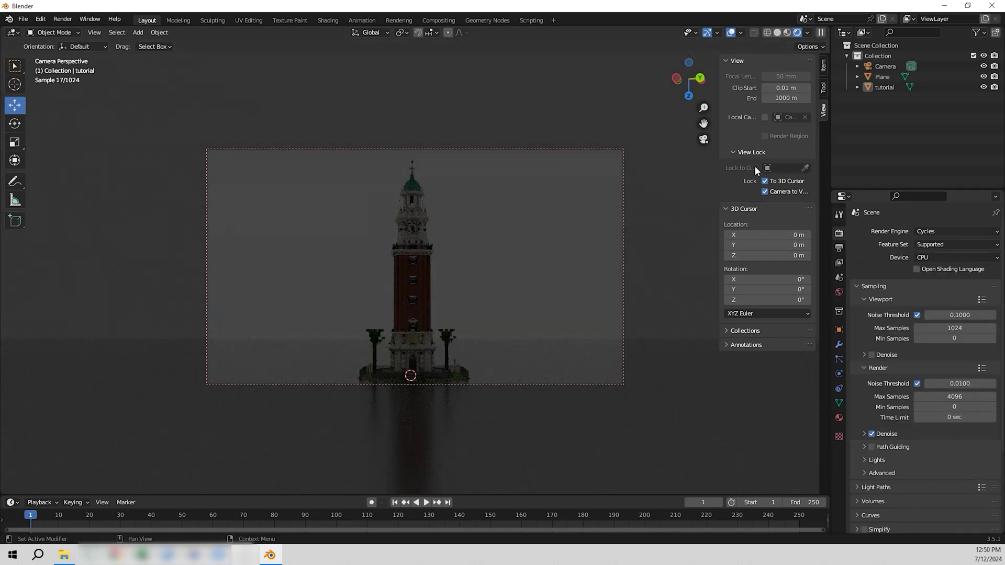
left_click(703, 140)
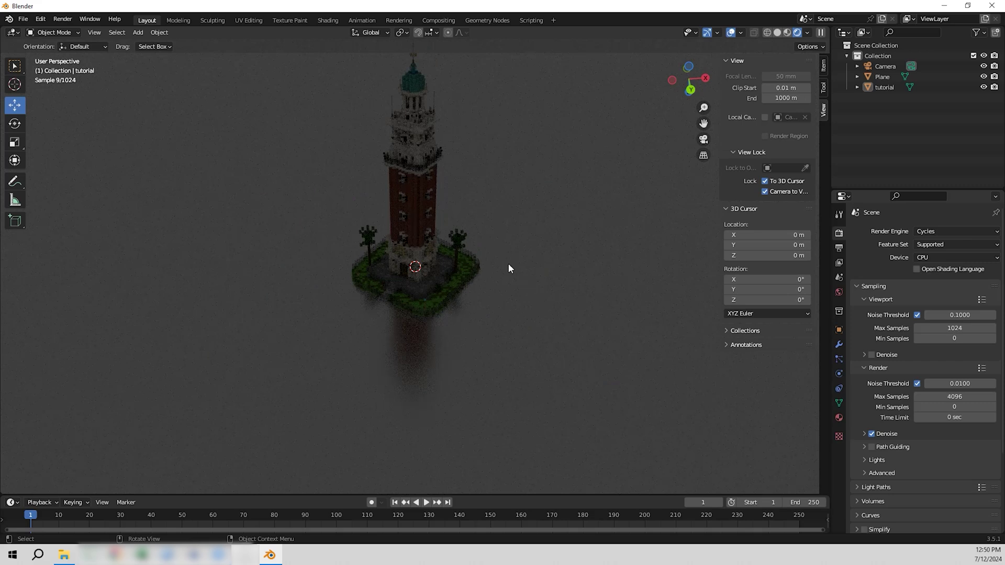
Try Eevee, then return to Cycles and set Device to GPU Compute.
left_click(949, 234)
left_click(947, 244)
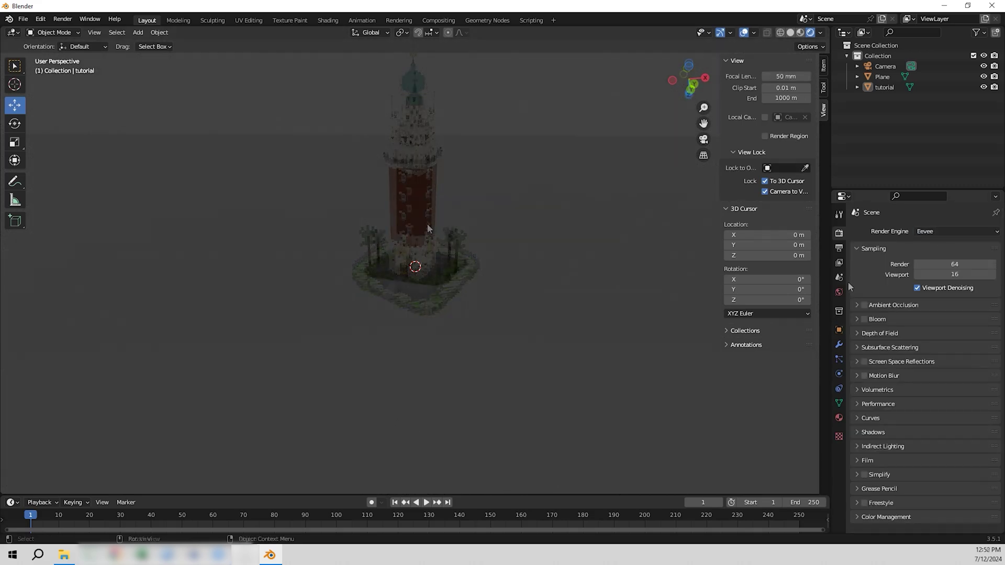
left_click(933, 231)
left_click(943, 266)
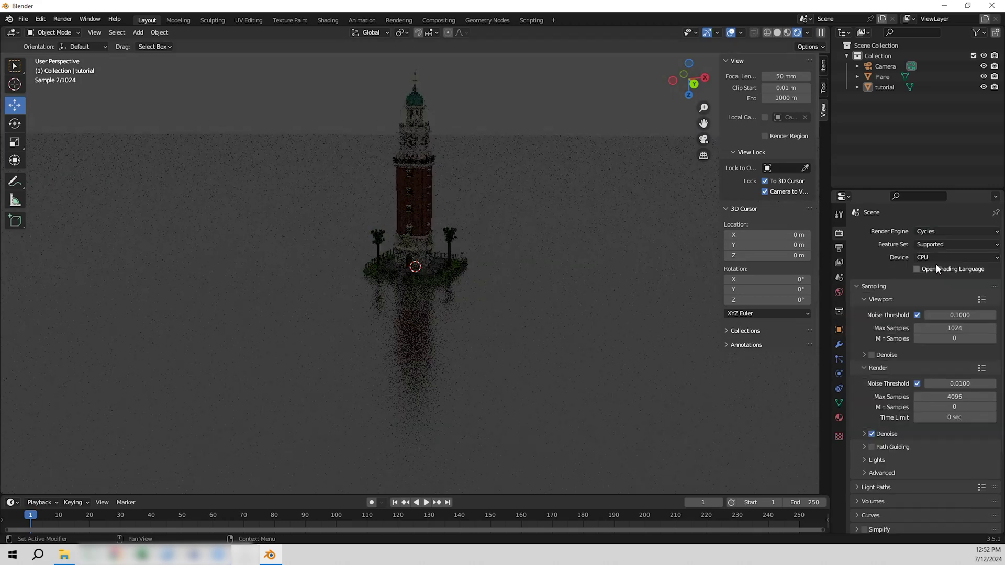
left_click(953, 258)
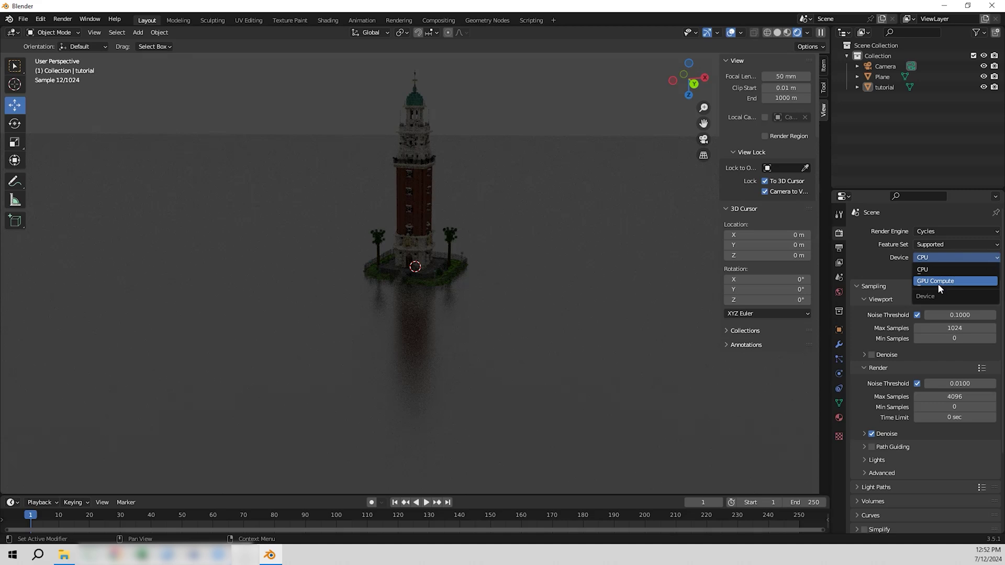
left_click(938, 282)
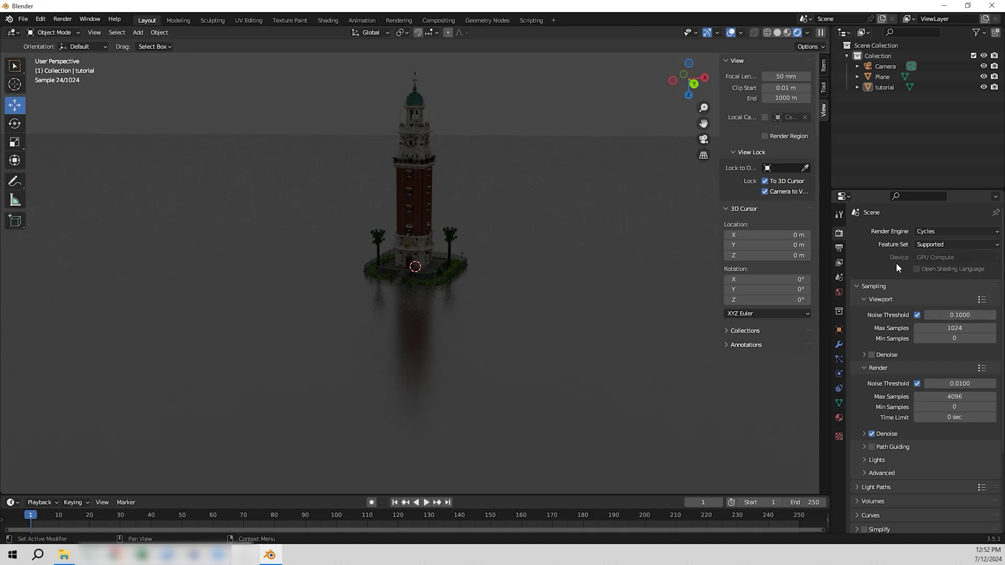
Raise the render Max Samples to 5000, then select the camera to show its lens properties.
scroll(896, 264, "down", 1)
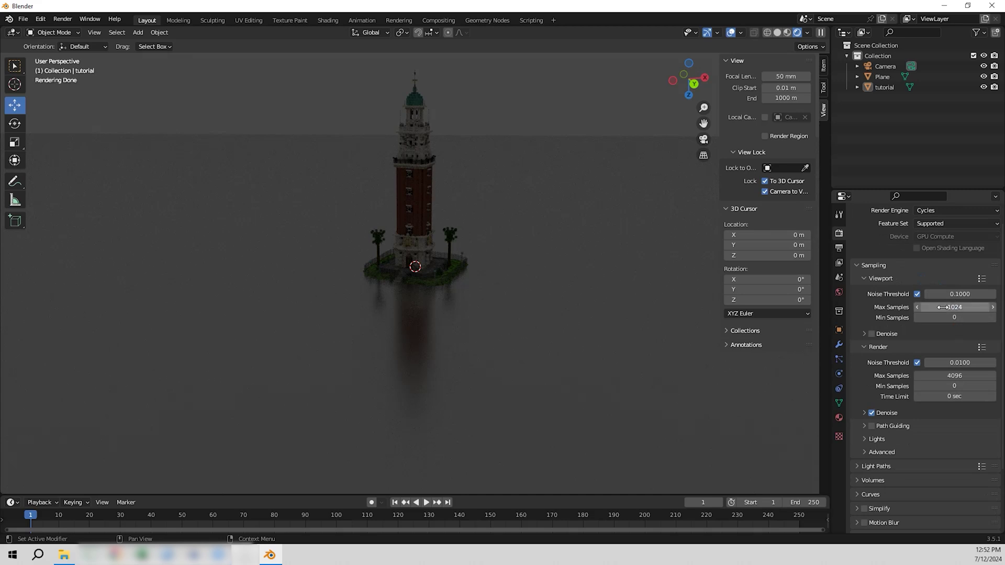
double_click(962, 376)
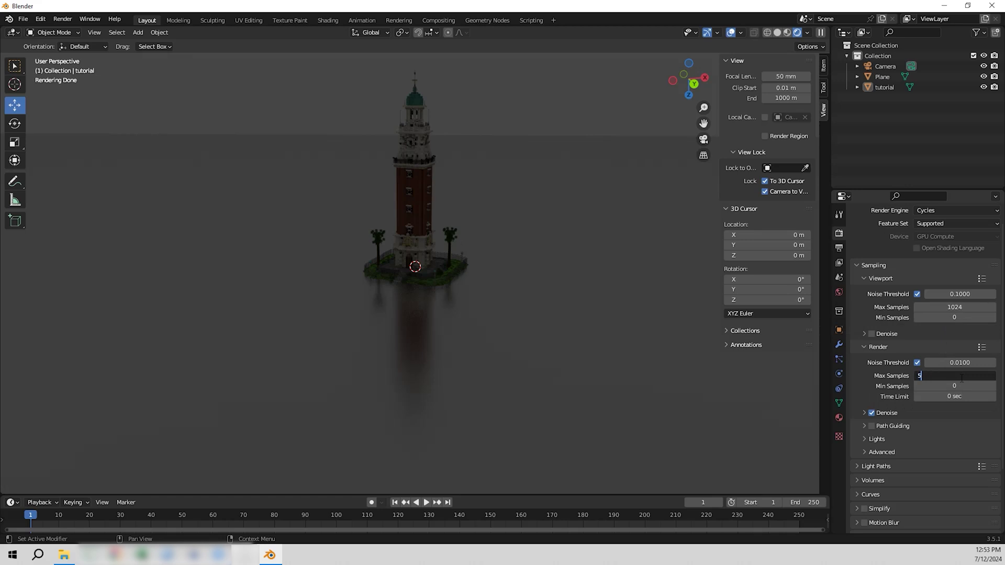
key("Return")
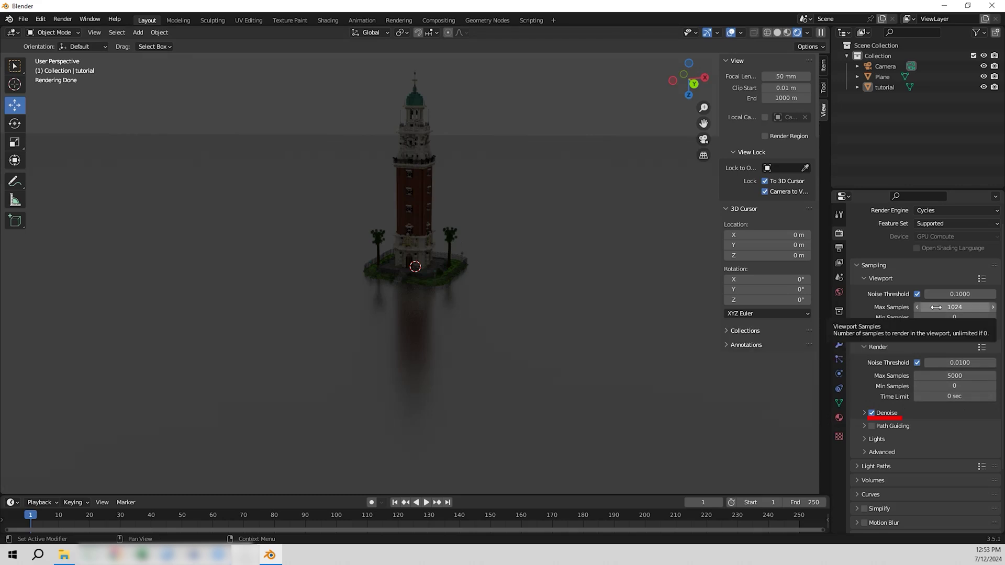
left_click(886, 66)
left_click(838, 372)
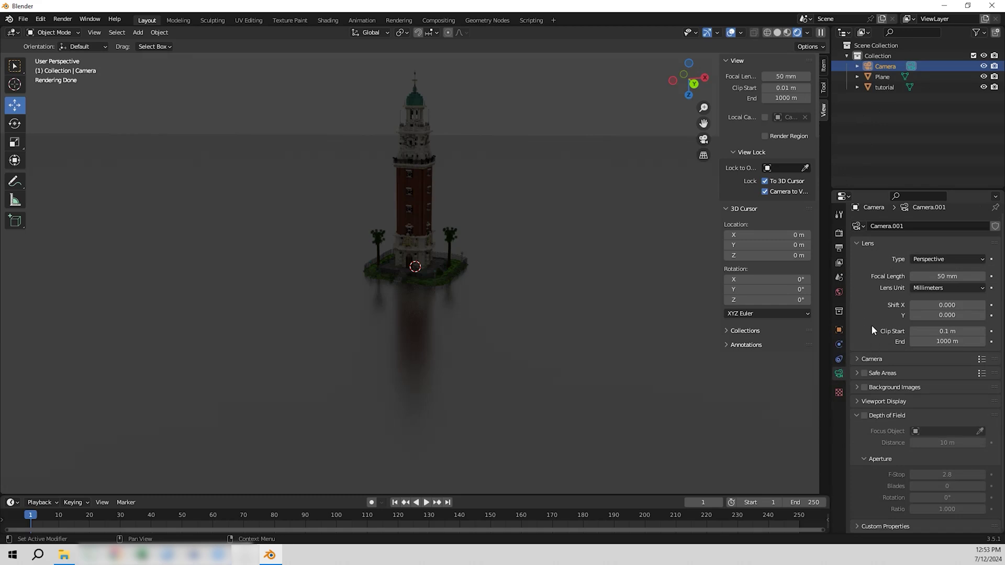
Turn on the camera's Depth of Field with the tutorial tower as Focus Object.
left_click(865, 416)
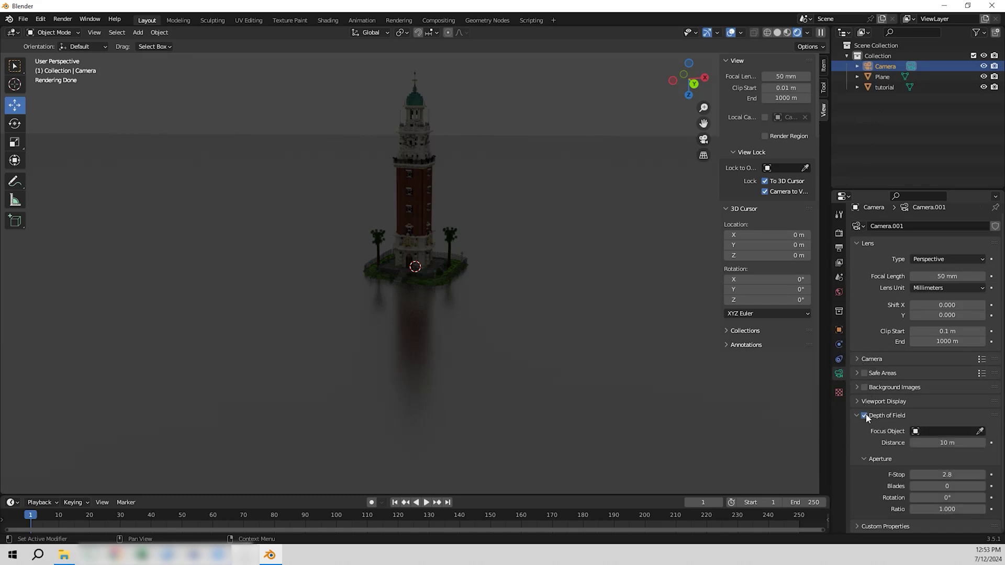
left_click(980, 431)
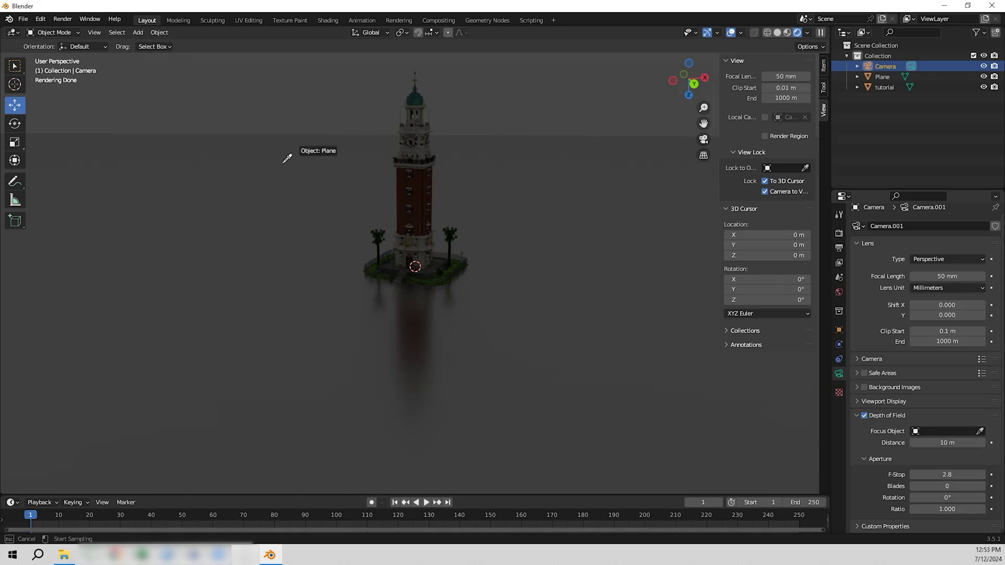
left_click(424, 189)
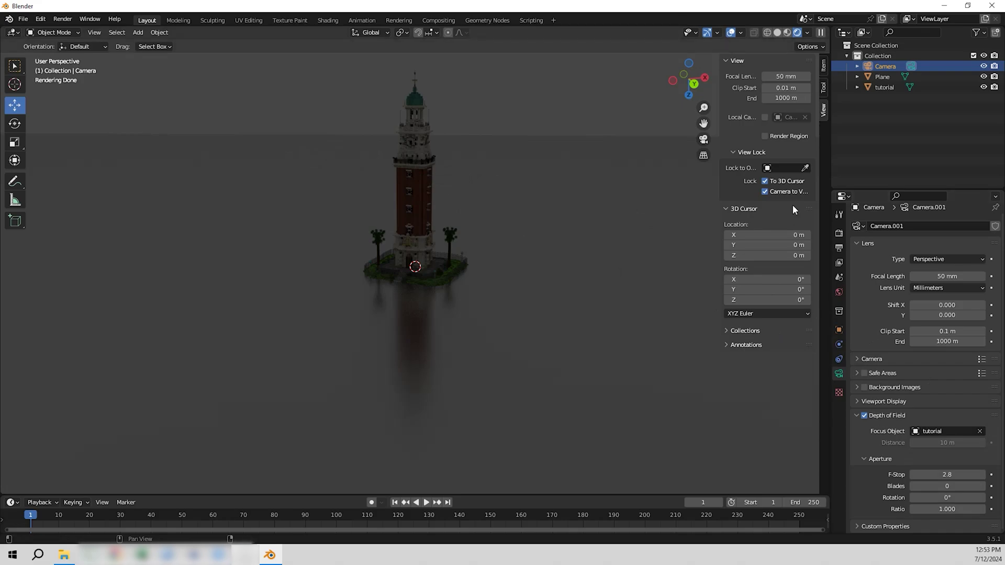
left_click(704, 140)
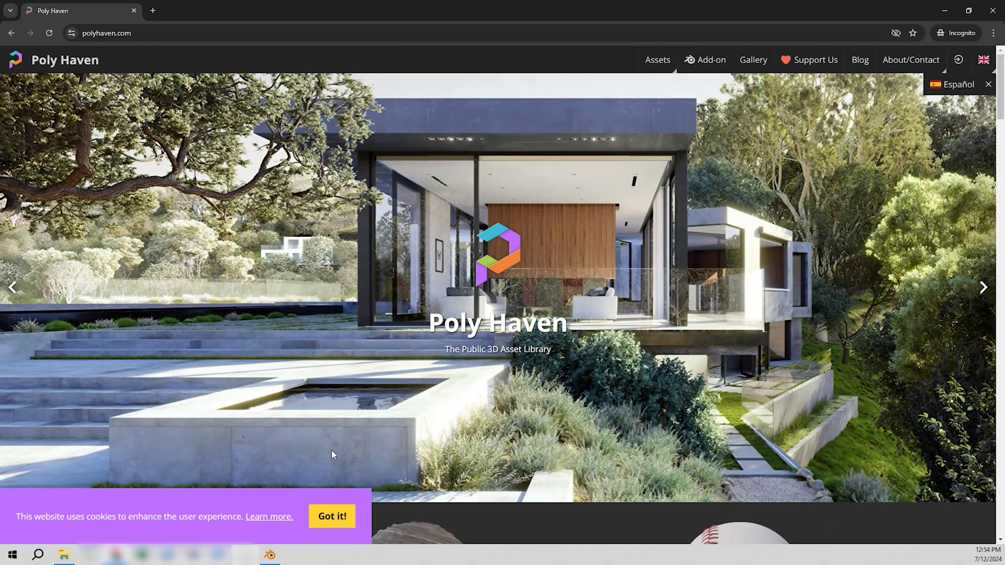
Dismiss the cookie notice and open Poly Haven's HDRI catalogue.
scroll(324, 471, "down", 2)
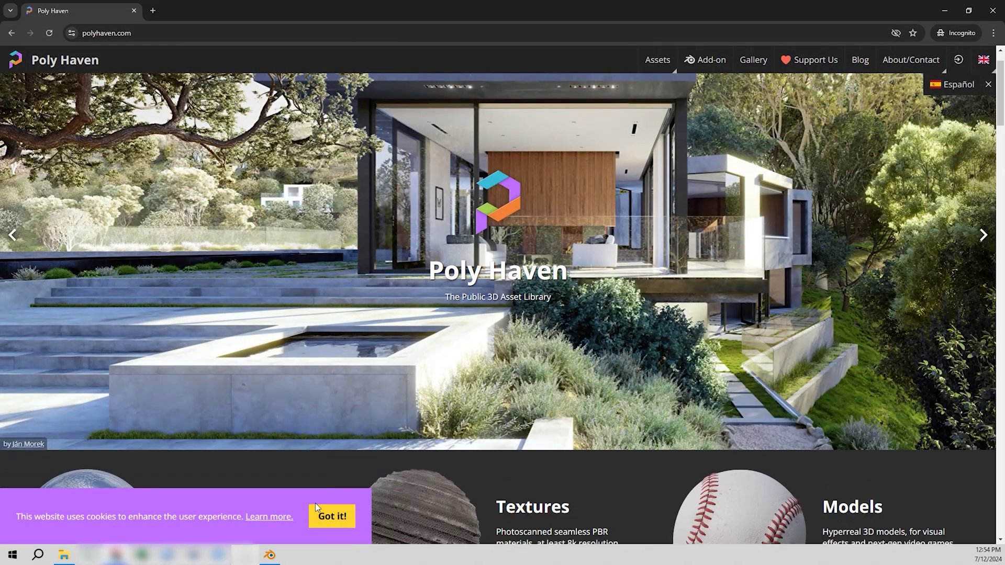
left_click(321, 514)
scroll(360, 354, "down", 3)
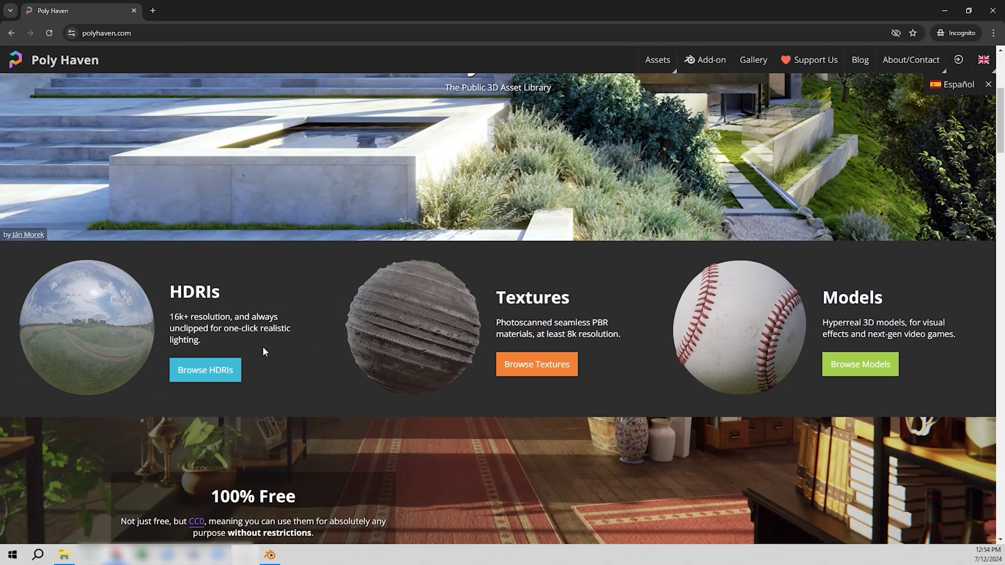
left_click_drag(172, 292, 235, 280)
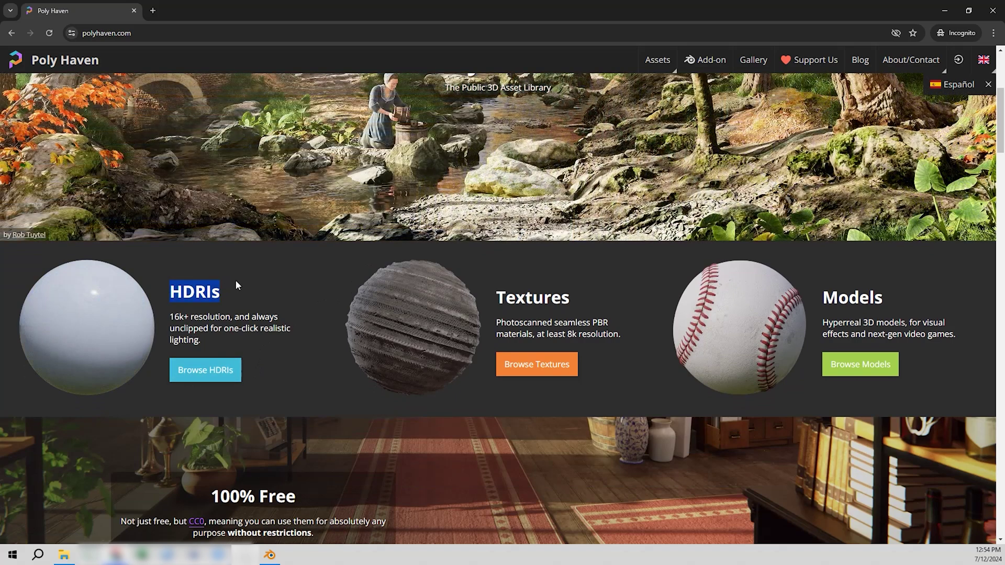
left_click(218, 376)
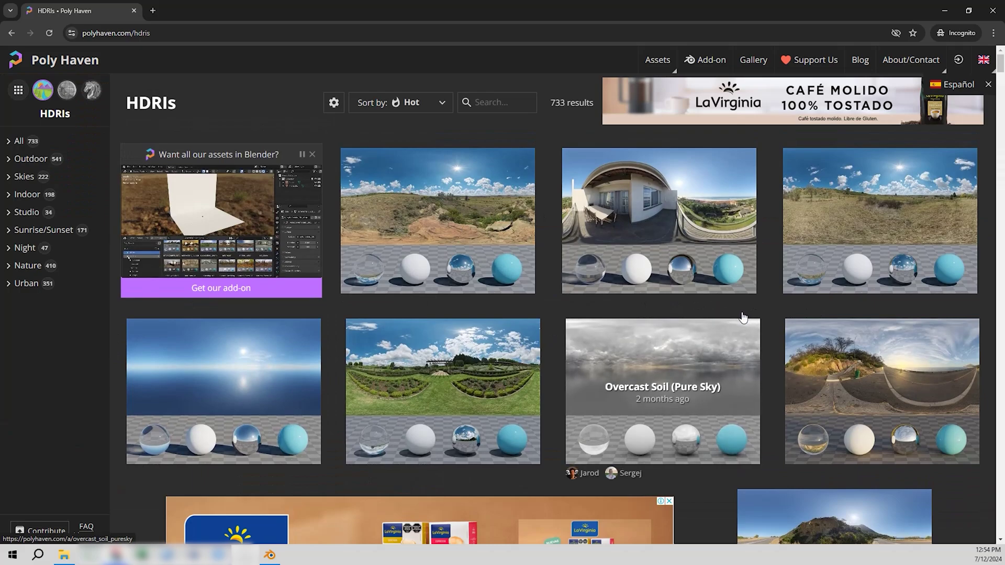
Browse the HDRI grid and open the Citrus Orchard HDRI page.
scroll(612, 287, "down", 10)
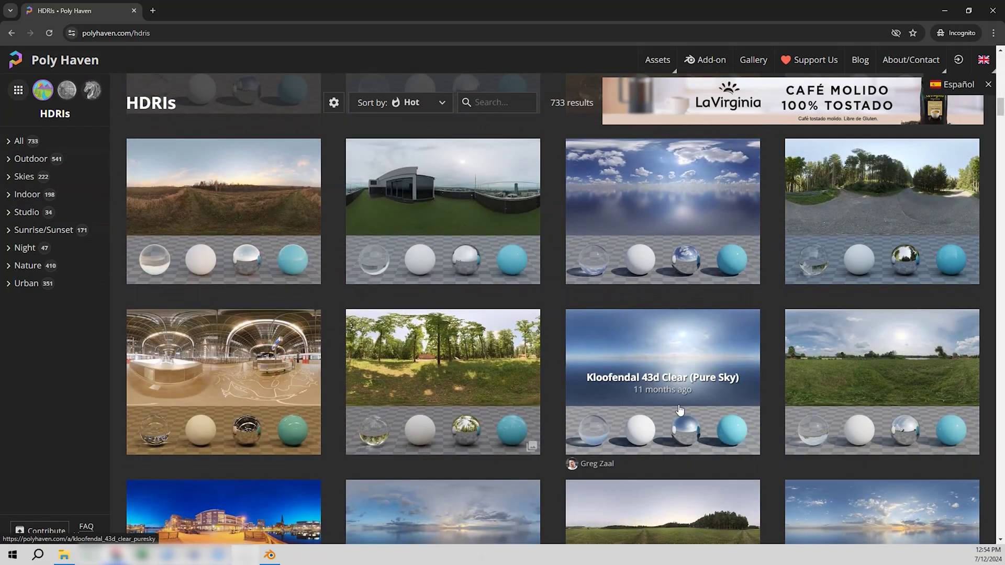
scroll(680, 410, "down", 3)
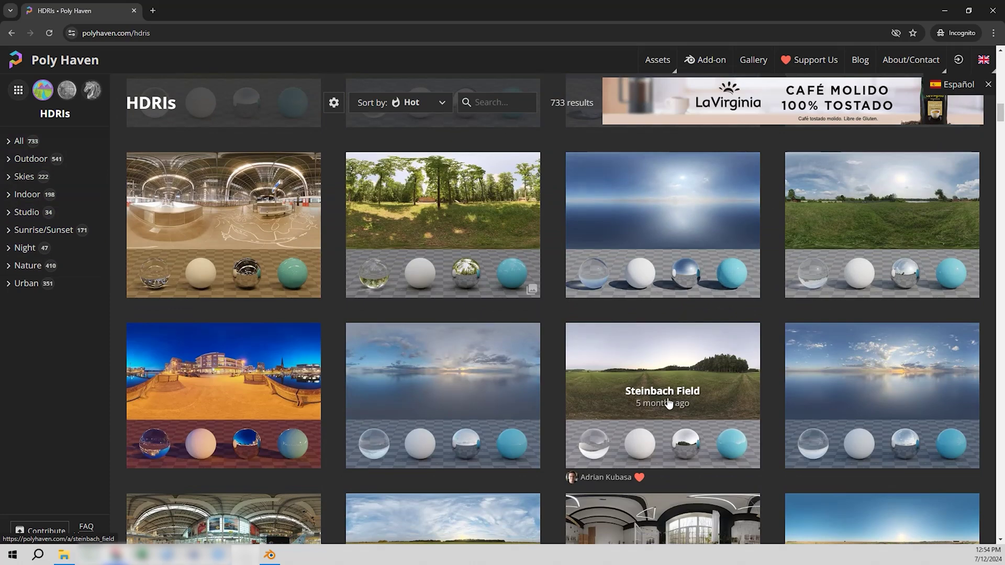
scroll(283, 361, "up", 3)
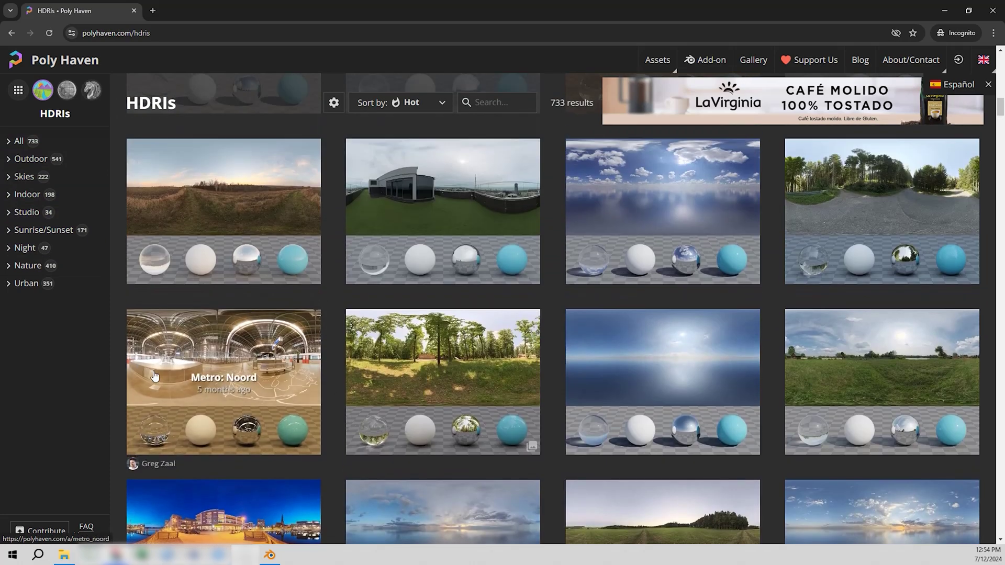
scroll(230, 380, "up", 1)
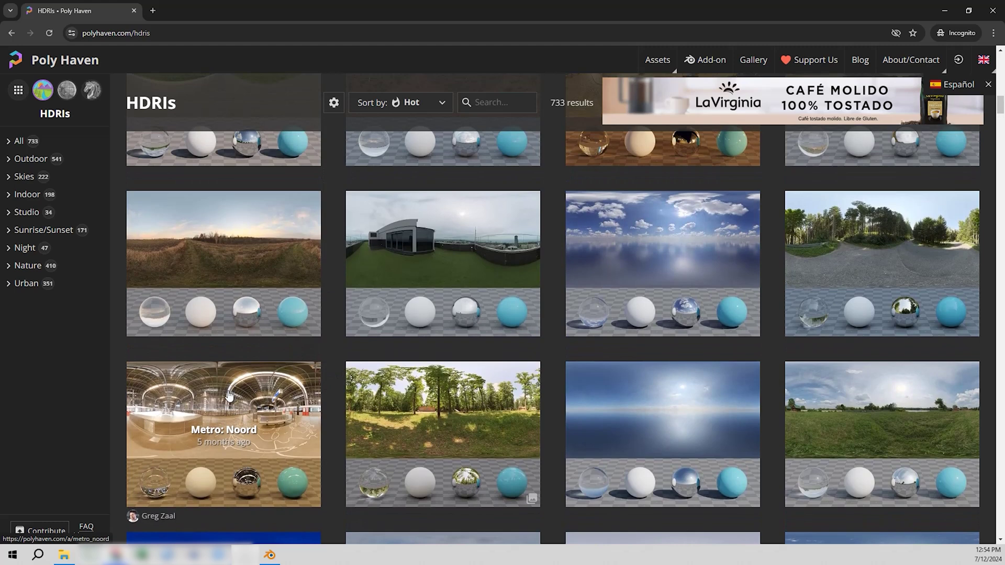
scroll(228, 399, "up", 1)
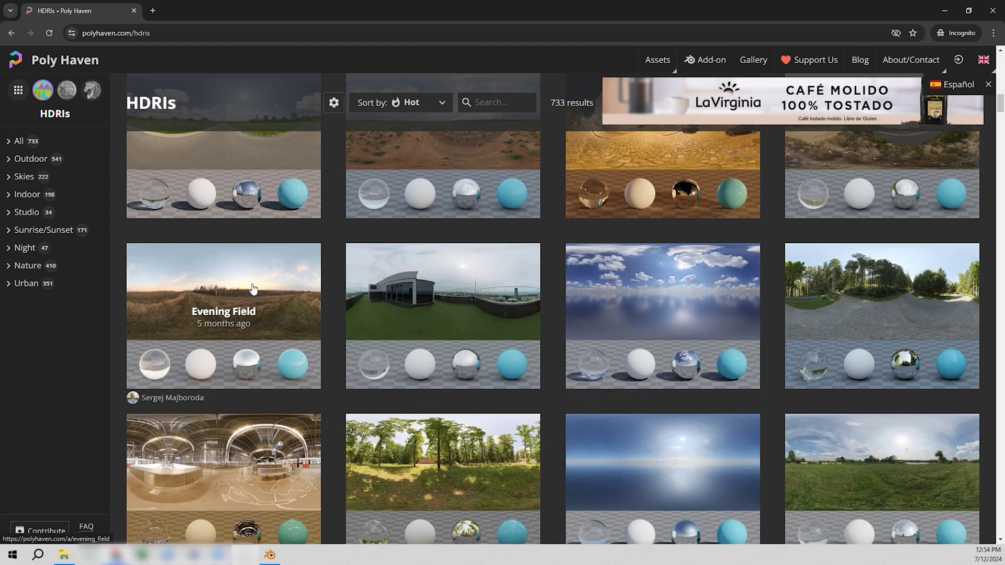
scroll(229, 318, "up", 1)
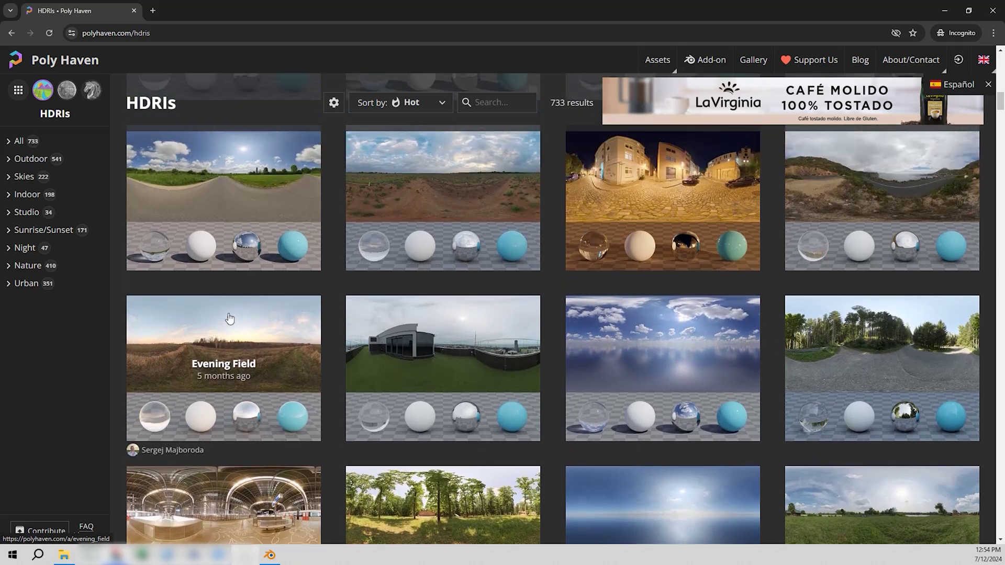
scroll(233, 335, "up", 1)
scroll(232, 340, "up", 1)
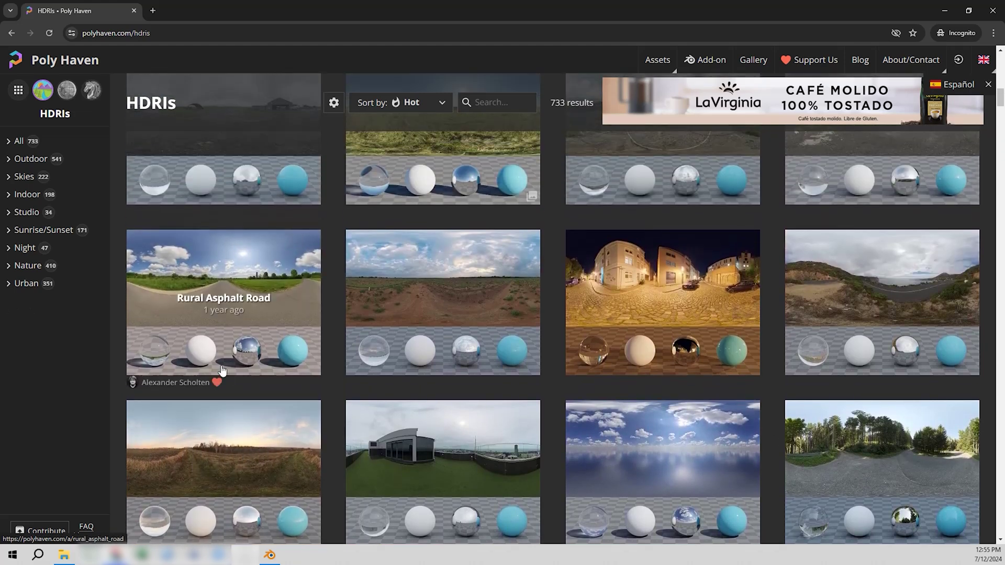
scroll(447, 330, "up", 1)
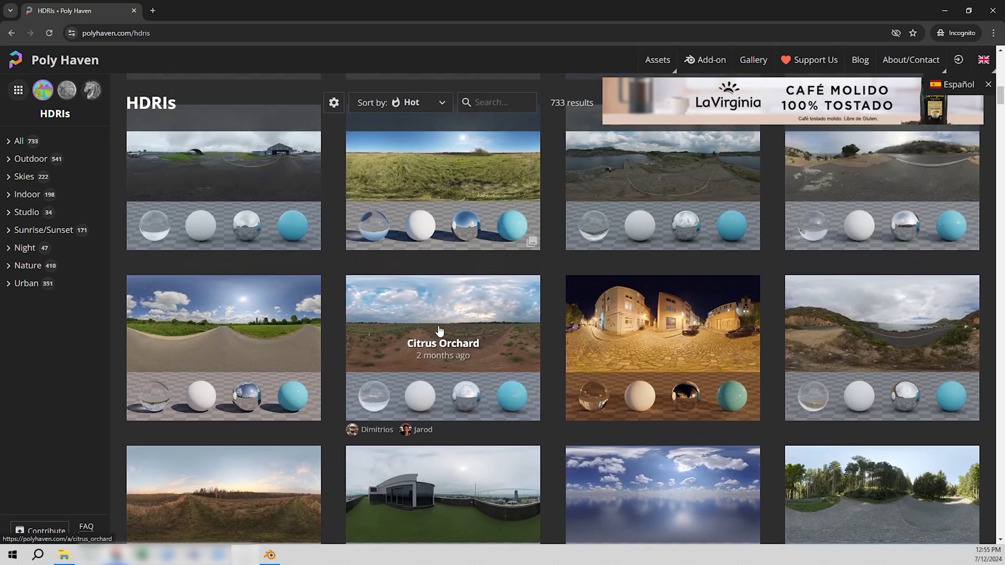
scroll(648, 391, "up", 2)
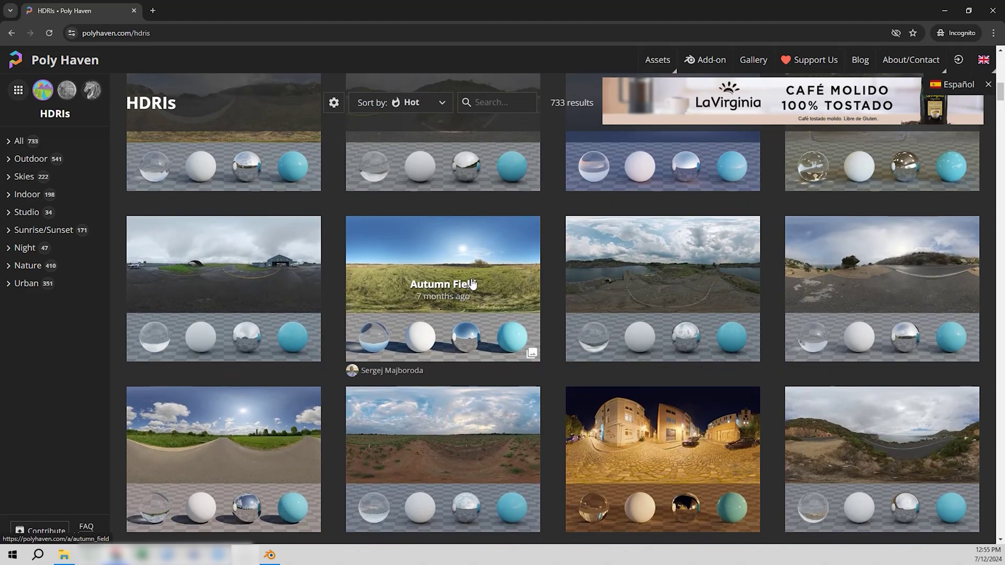
scroll(419, 250, "down", 3)
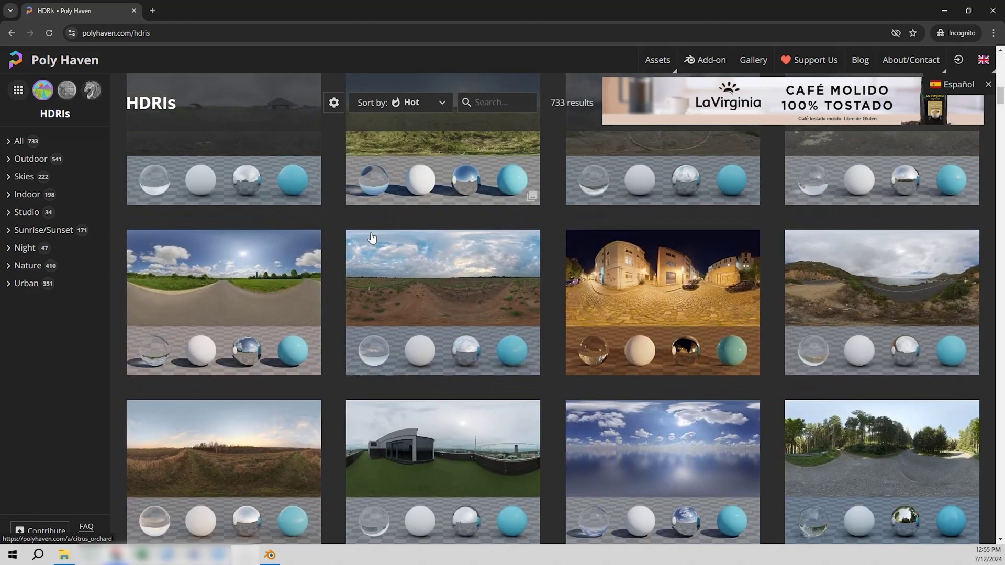
left_click(388, 279)
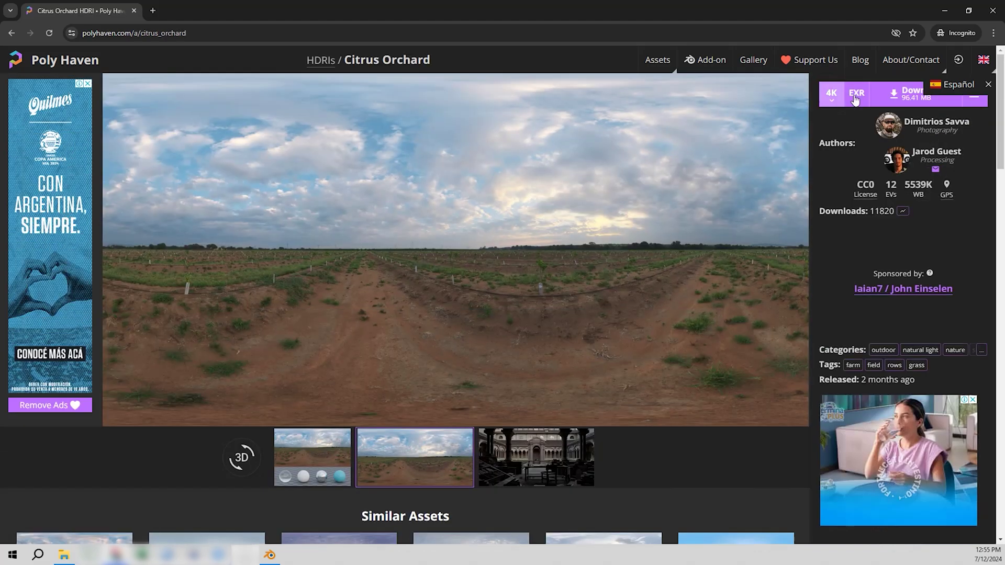
Set the Citrus Orchard HDRI download to EXR format at 20K resolution (2.34 GB).
left_click(858, 95)
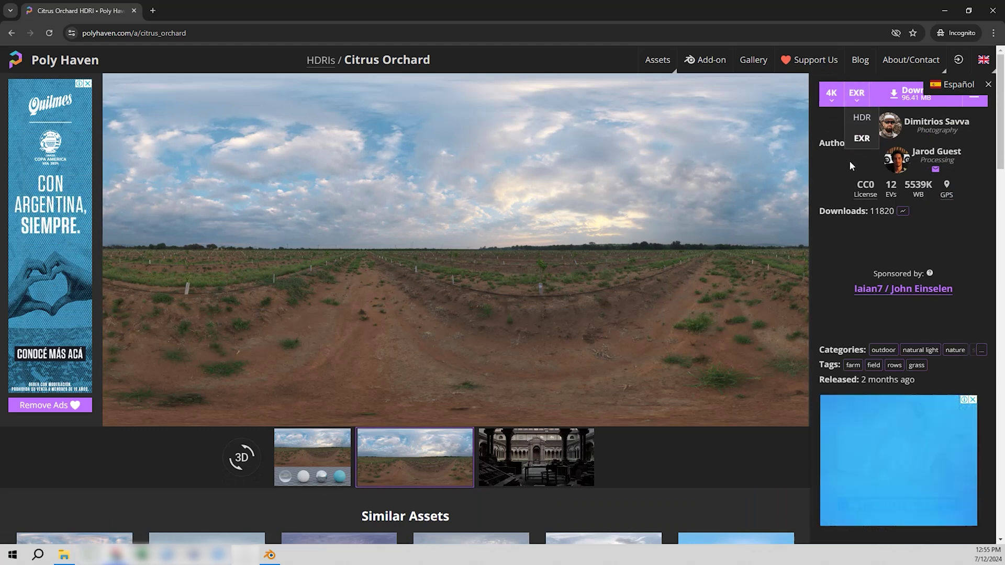
left_click(831, 93)
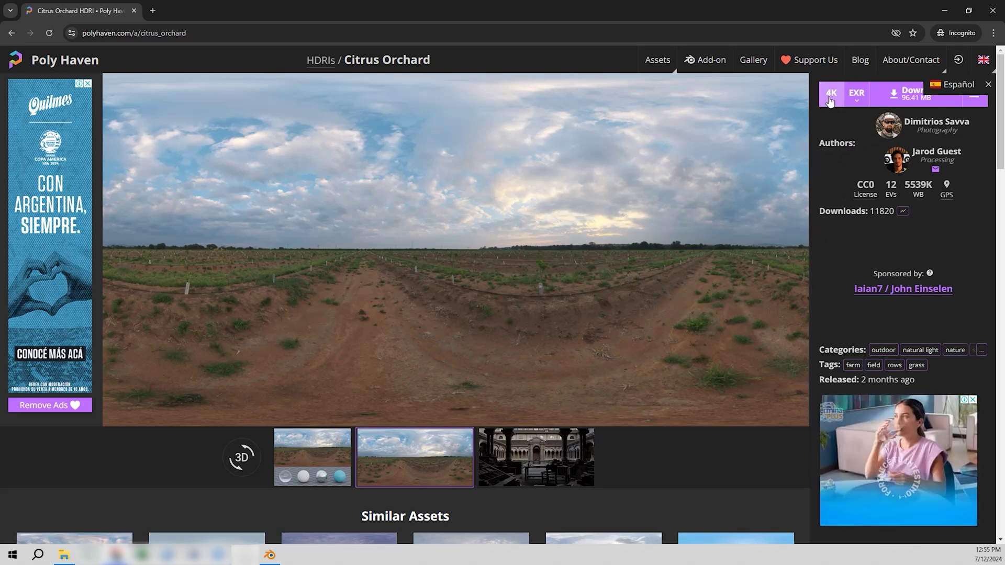
left_click(835, 222)
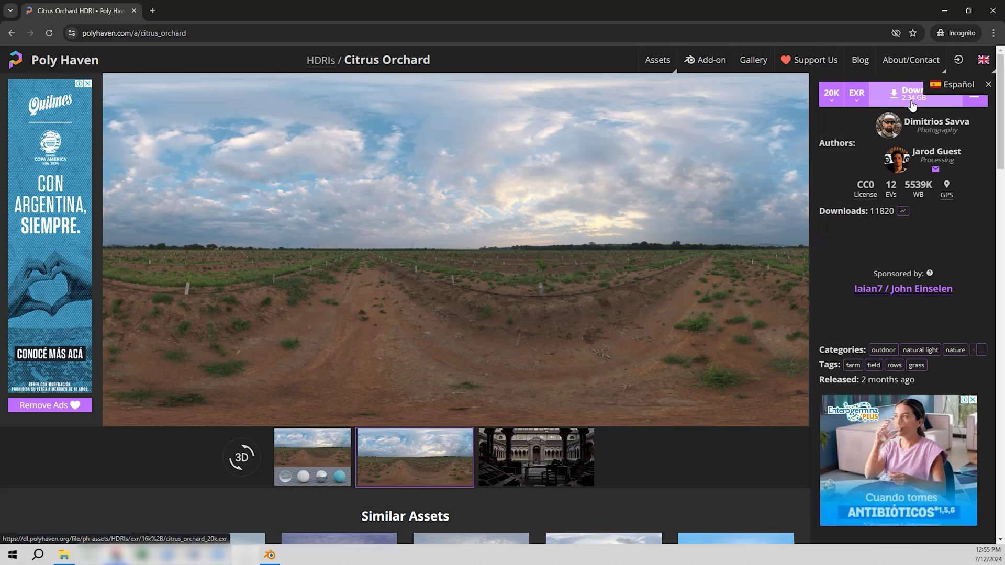
left_click(831, 94)
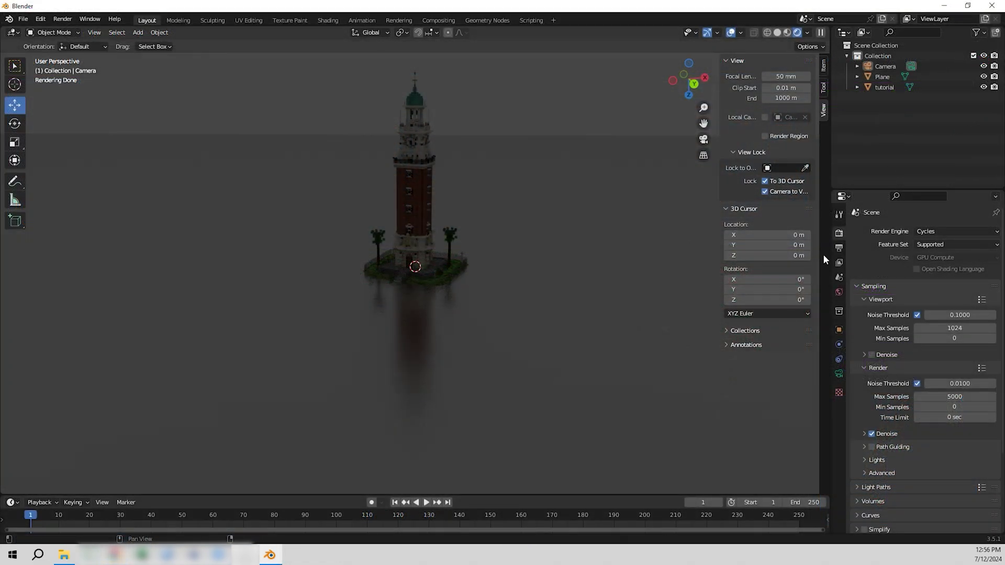
Drive the World Color with an Environment Texture using sunflowers_16k.exr, then orbit to see the sky.
left_click(839, 293)
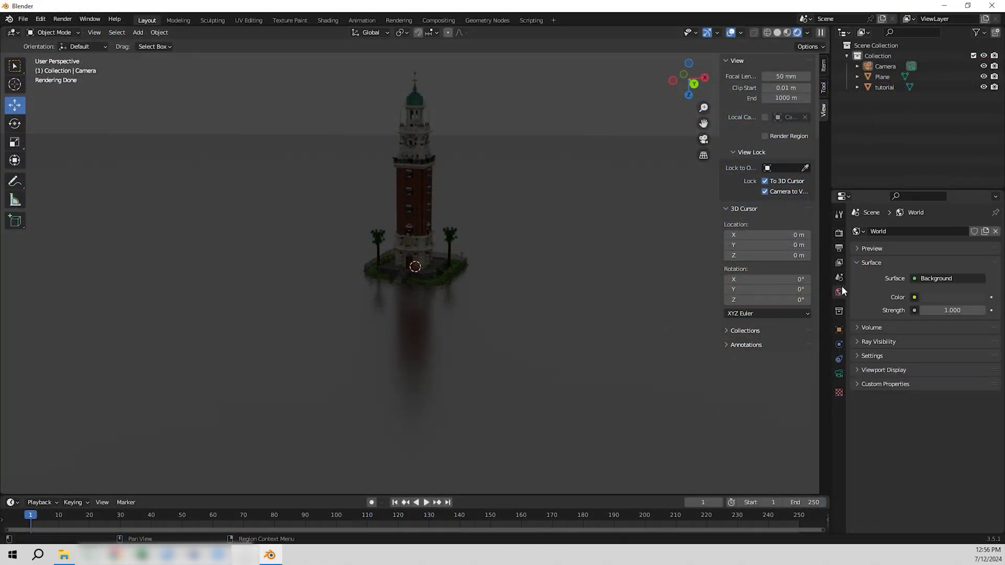
left_click(914, 298)
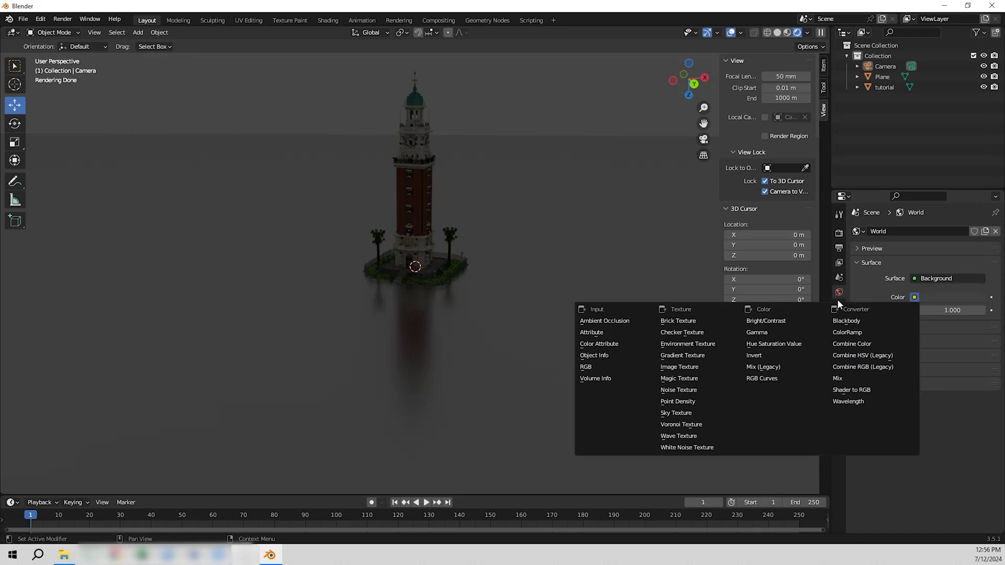
left_click(703, 345)
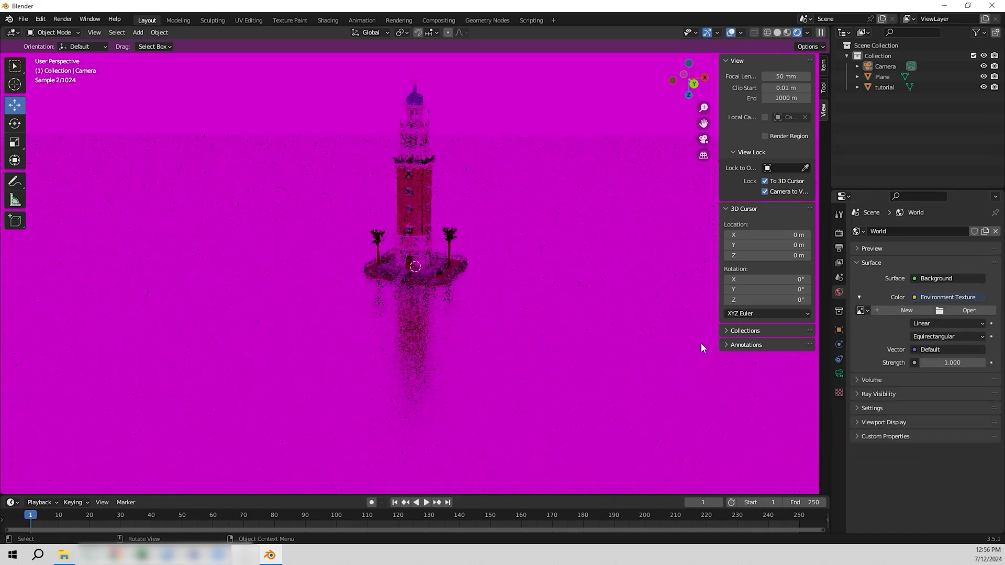
left_click(948, 313)
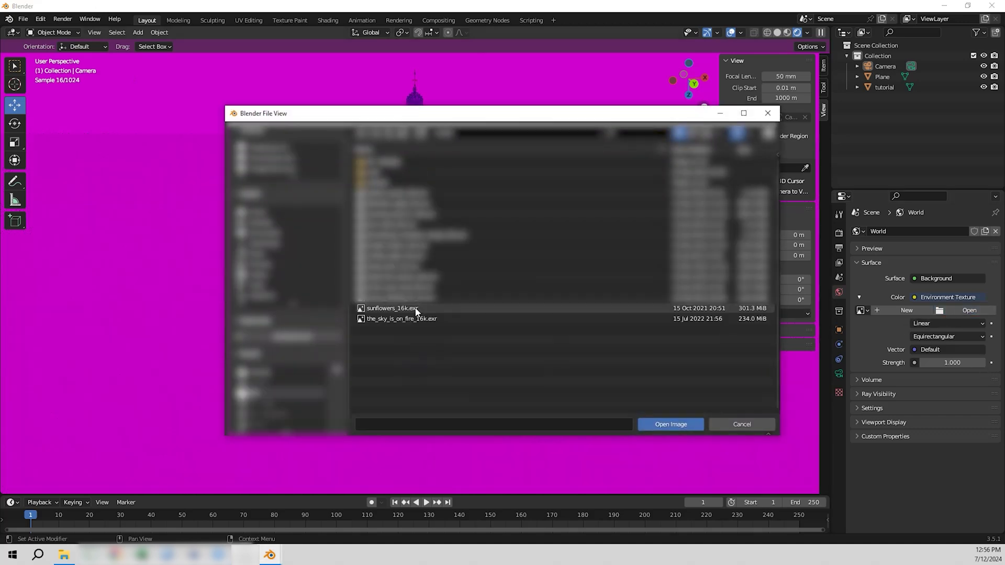
left_click(403, 309)
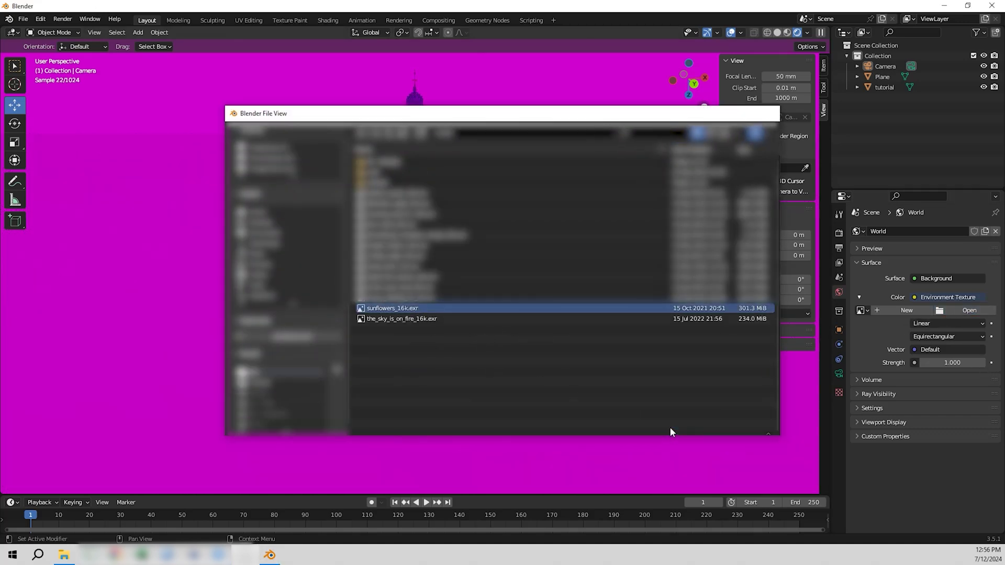
left_click(670, 425)
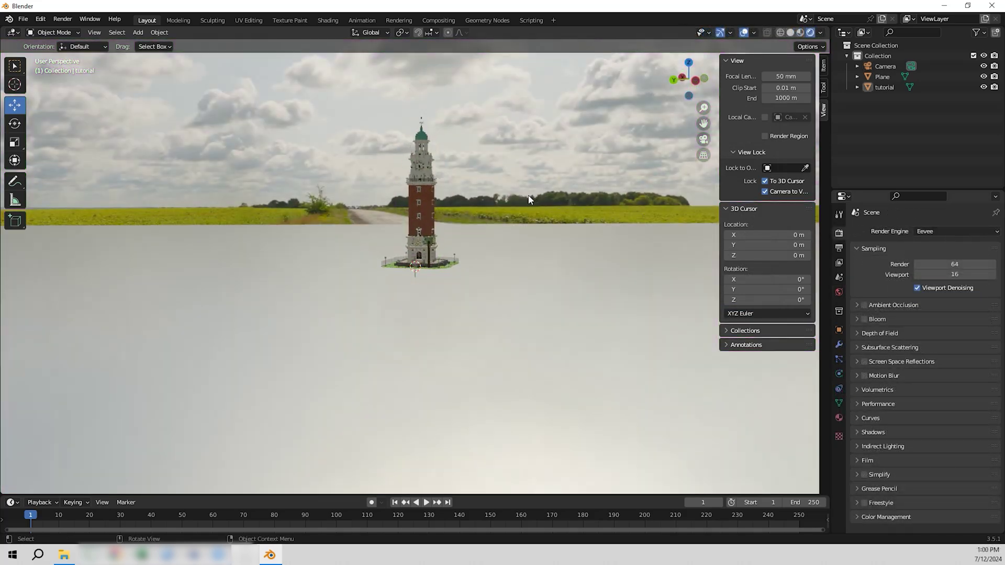
mouse_move(528, 199)
middle_mouse_down()
mouse_move(439, 196)
mouse_move(529, 199)
middle_mouse_up()
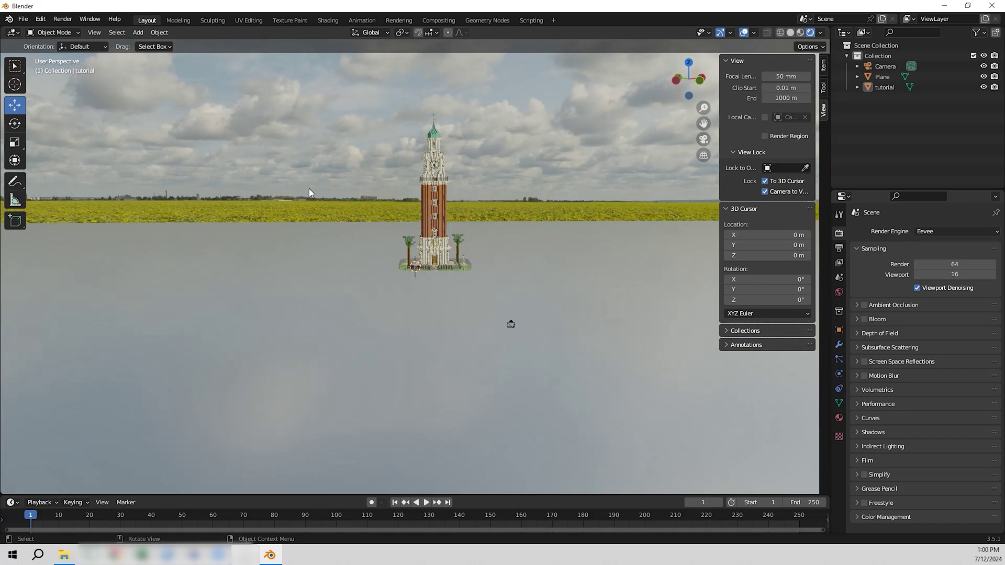
middle_click_drag(308, 193, 376, 198)
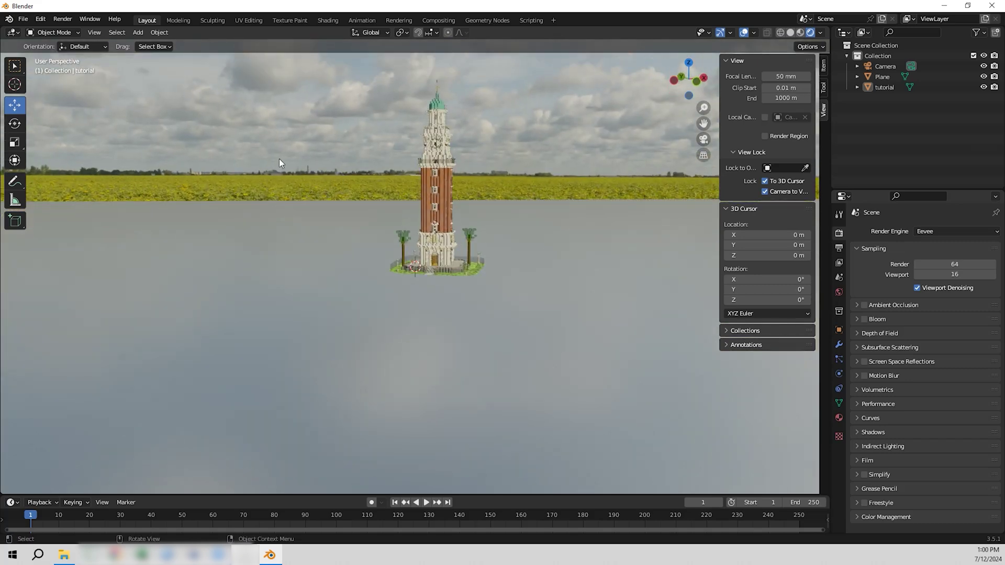
left_click(13, 32)
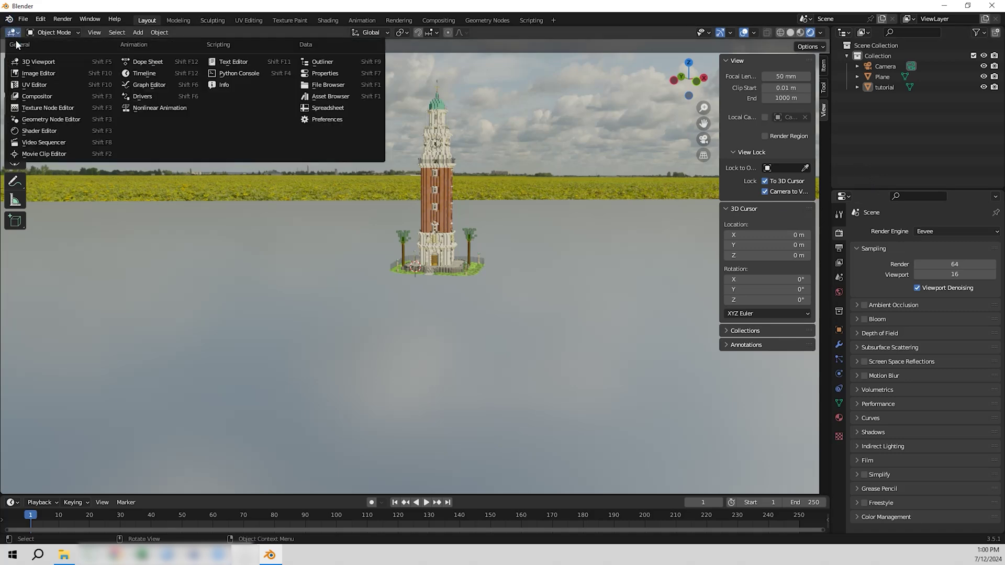
Show the world node tree in the Shader Editor and add a Texture Coordinate node.
left_click(52, 130)
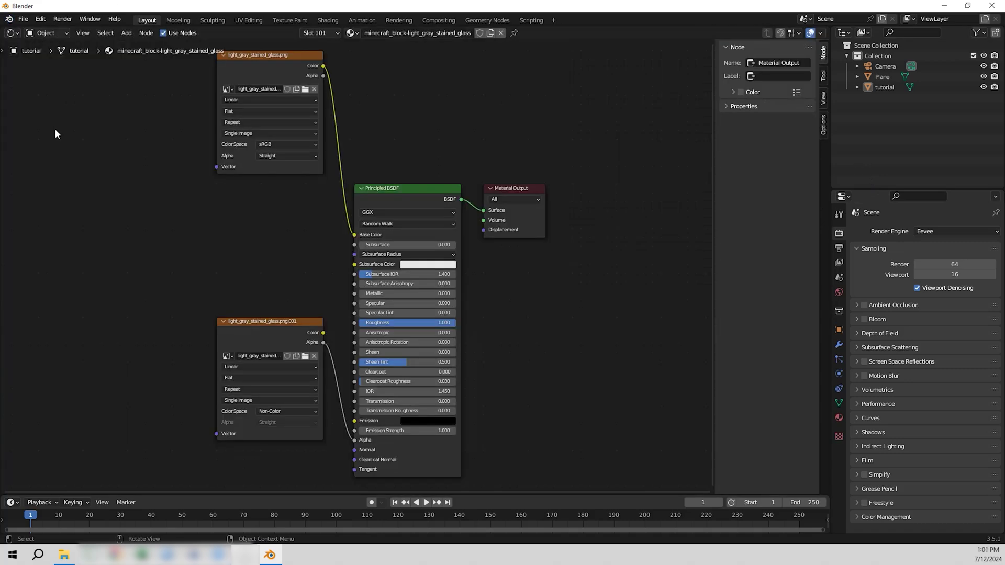
left_click(44, 33)
left_click(50, 57)
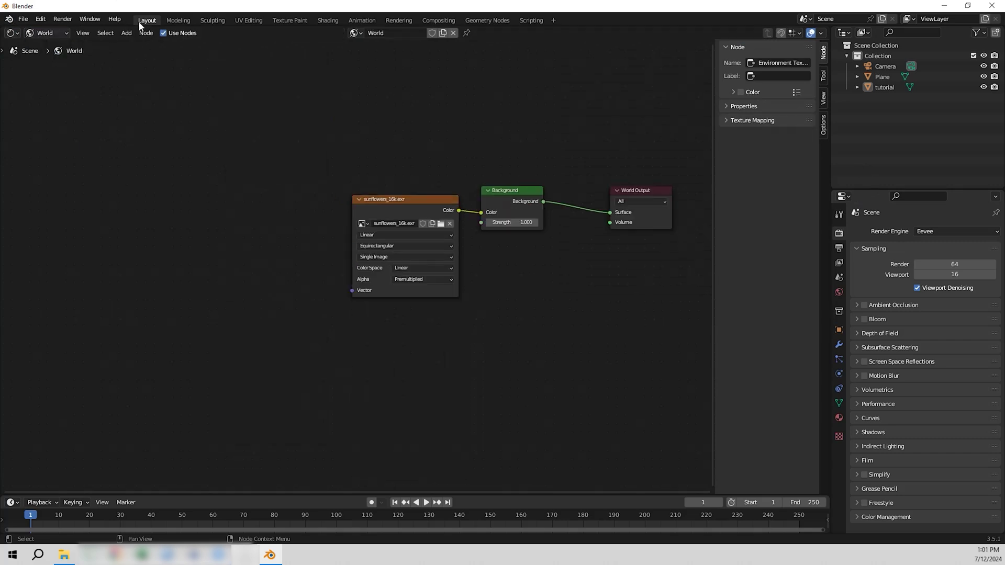
left_click(128, 33)
mouse_move(149, 62)
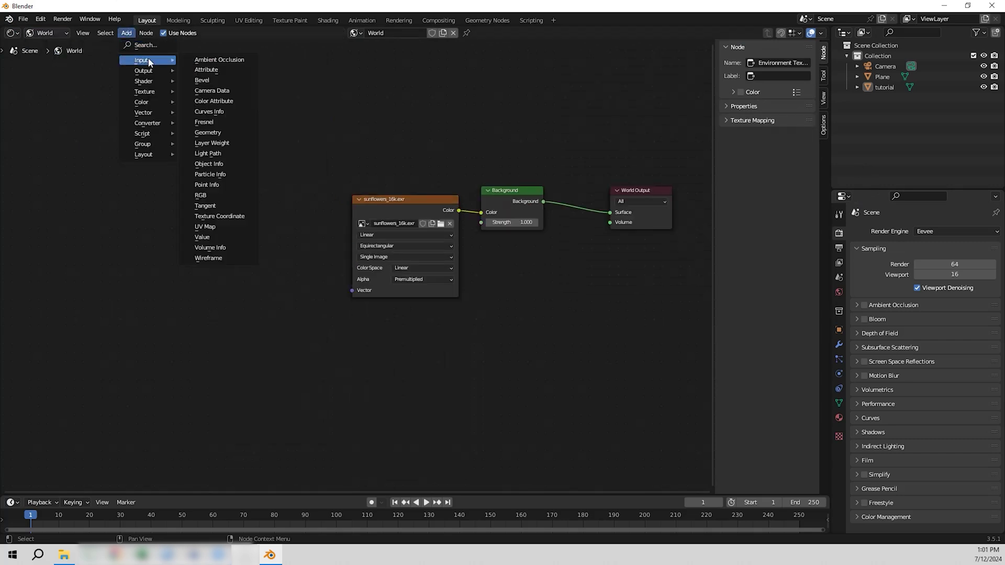
left_click(228, 217)
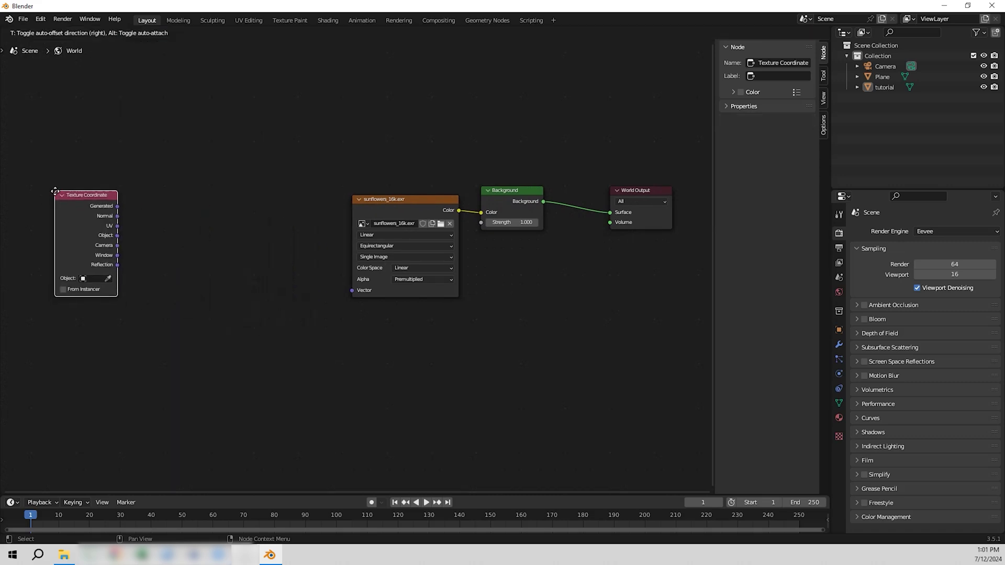
left_click(66, 193)
Add a Mapping node and link Generated → Mapping Vector → Environment Texture Vector.
left_click(126, 32)
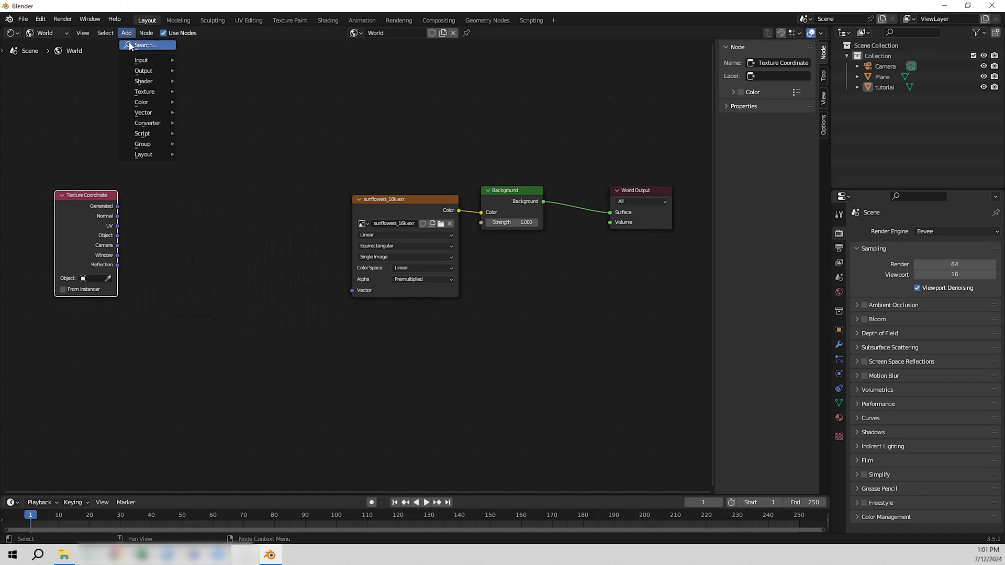
mouse_move(161, 117)
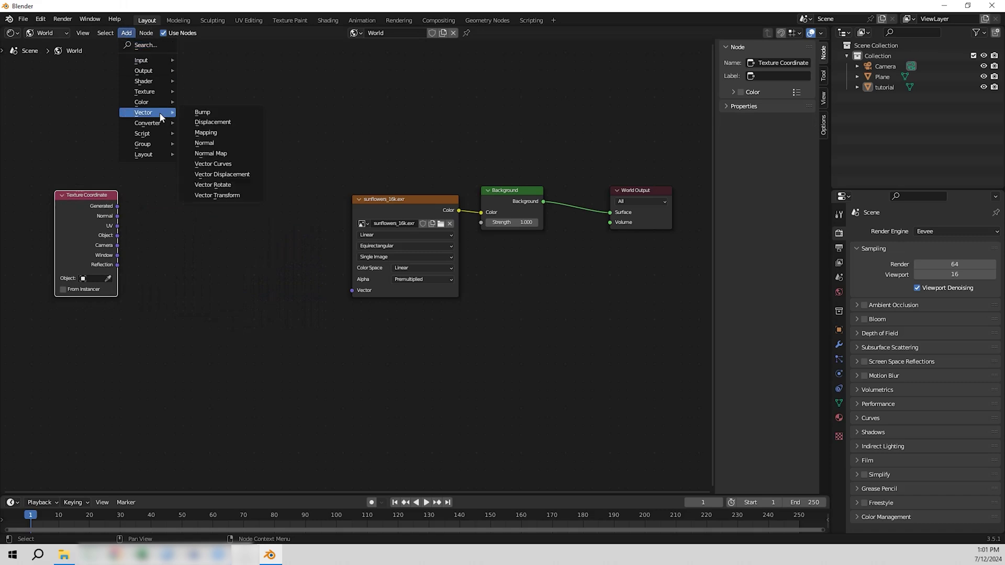
left_click(246, 132)
left_click(205, 187)
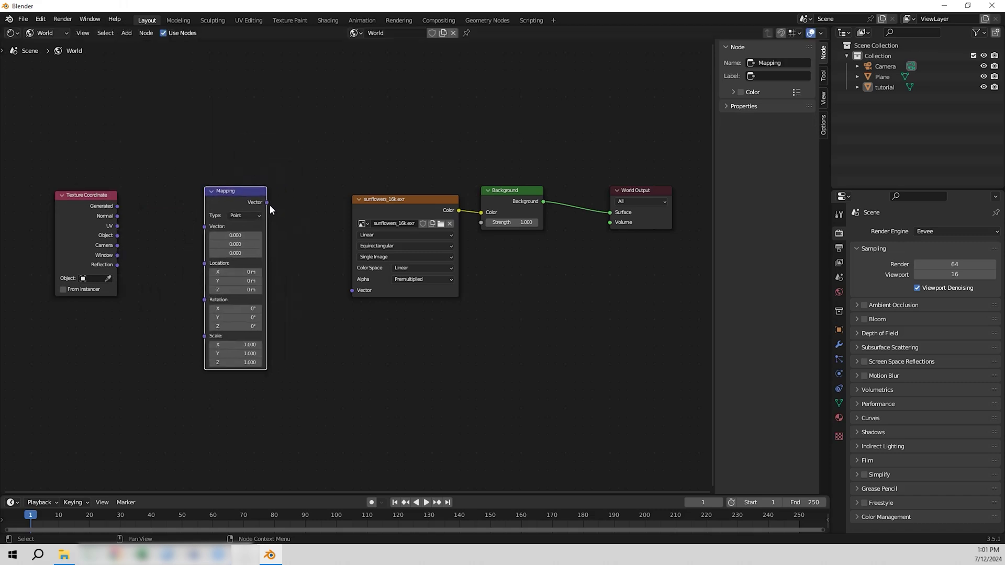
left_click_drag(267, 202, 352, 290)
left_click_drag(118, 207, 204, 227)
left_click(13, 33)
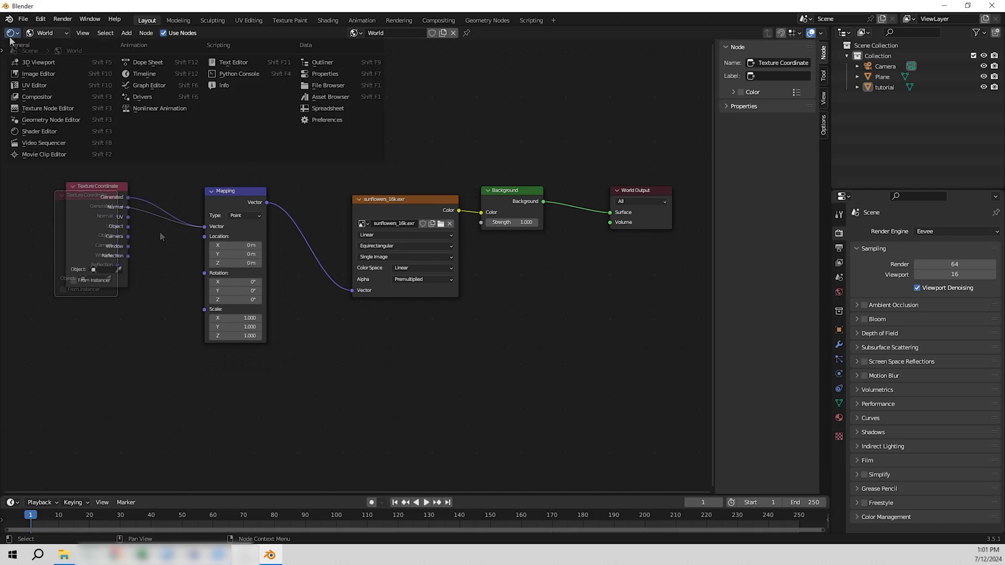
Return to the 3D Viewport in camera view and set the world Mapping type to Texture.
left_click(39, 63)
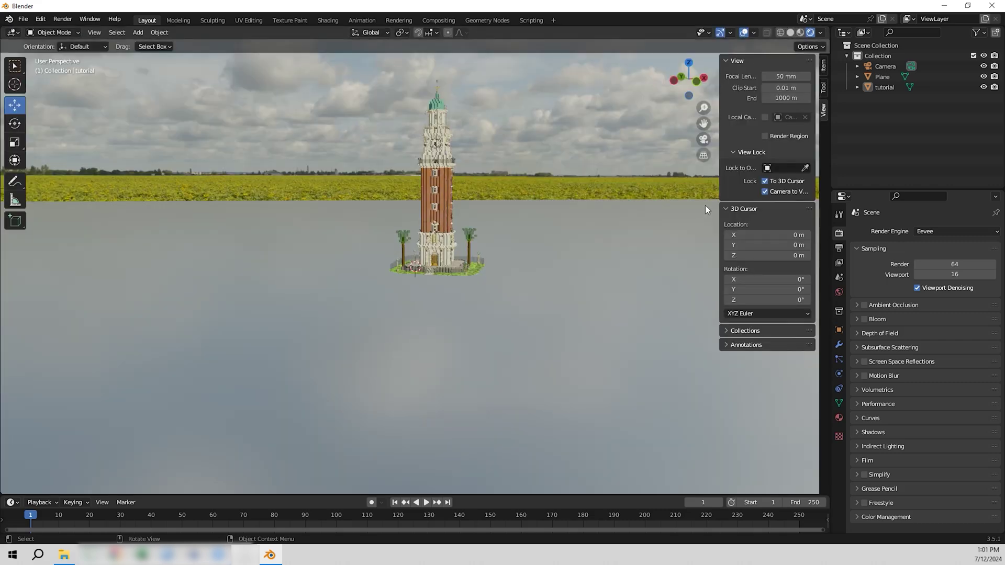
left_click(704, 140)
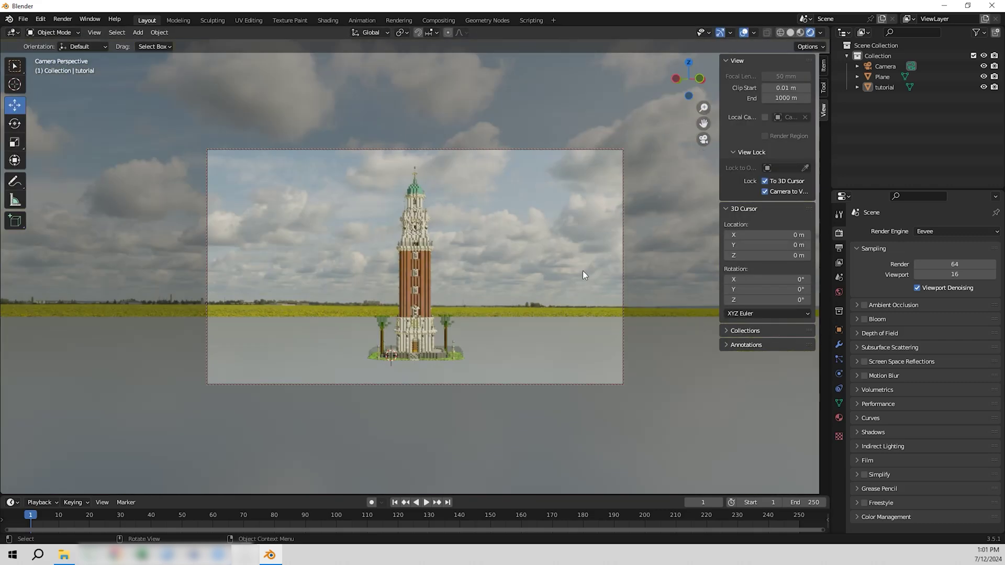
left_click(840, 292)
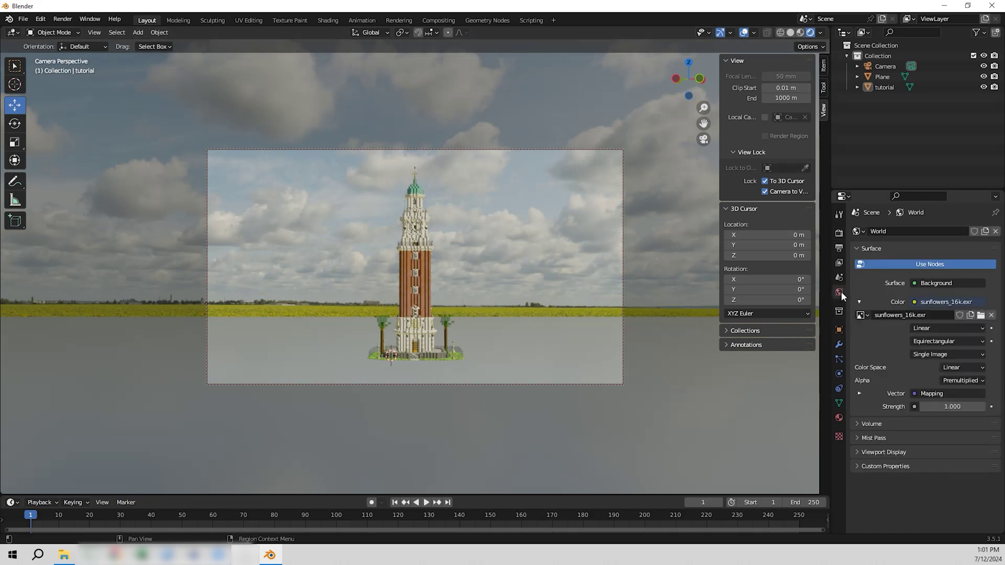
left_click(859, 393)
scroll(869, 387, "down", 2)
left_click(943, 365)
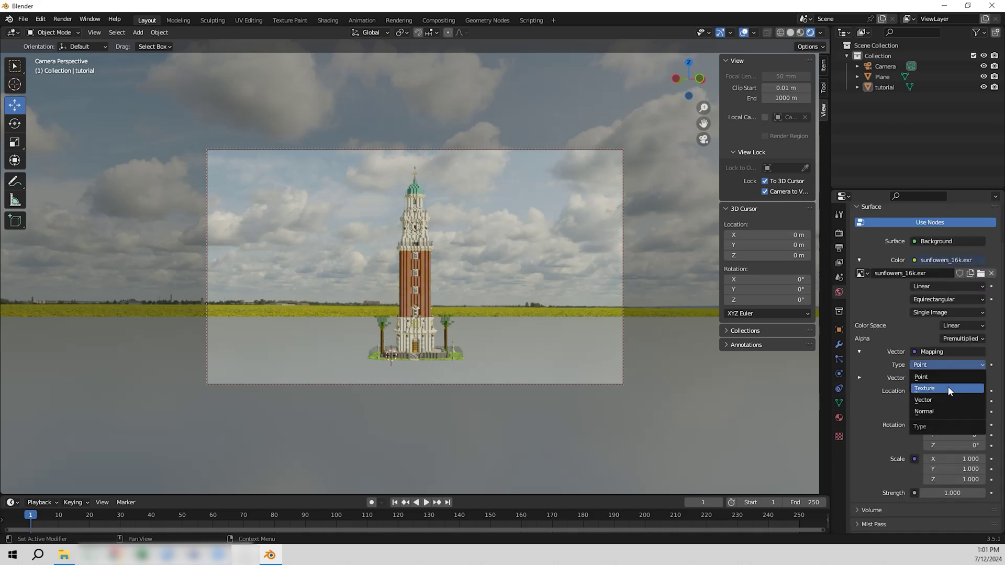
left_click(948, 387)
Try sky mapping Location Z offsets of -0.1, 0 and 0.07 m.
left_click_drag(958, 411, 452, 281)
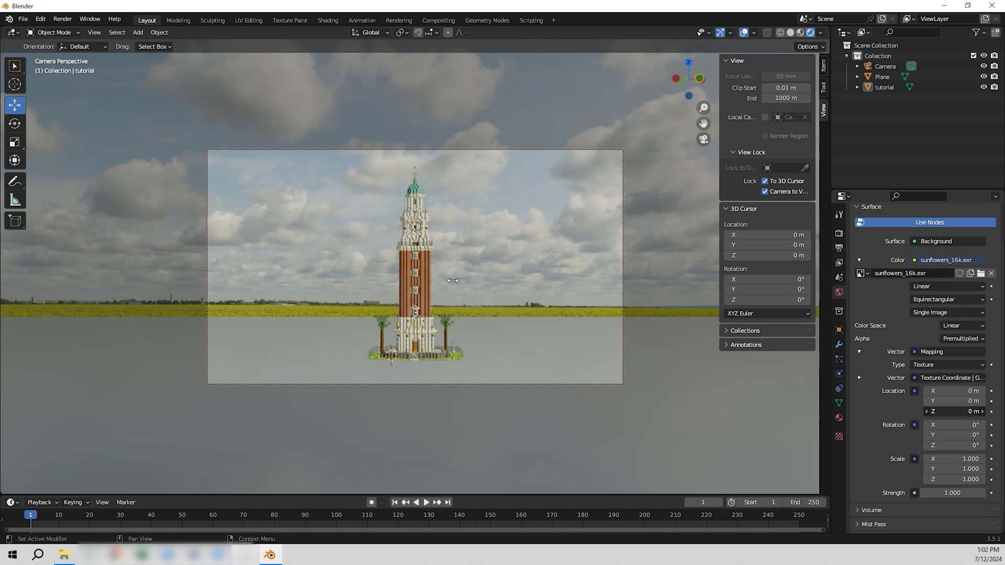
left_click(958, 411)
type("-0.1")
key("Return")
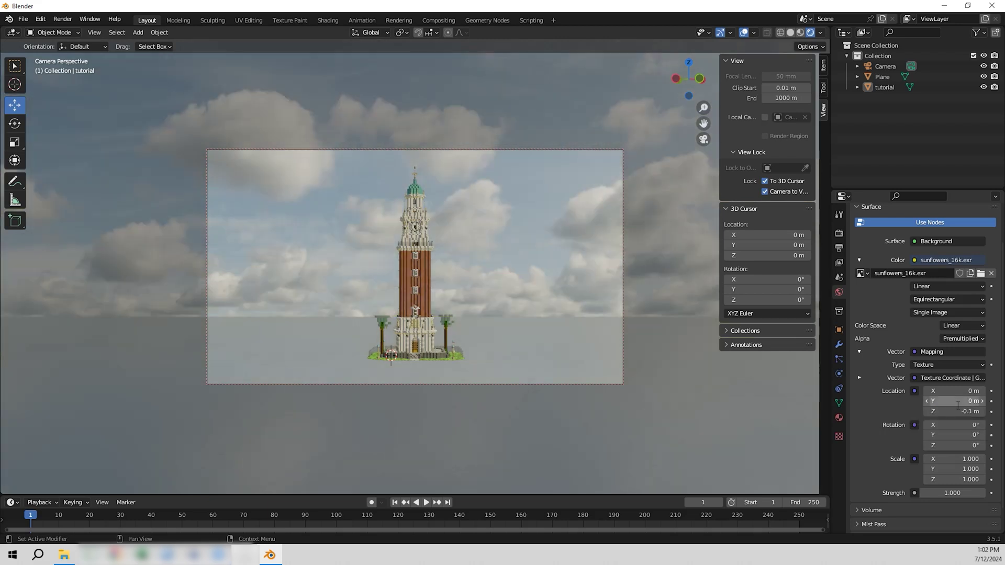
left_click(958, 411)
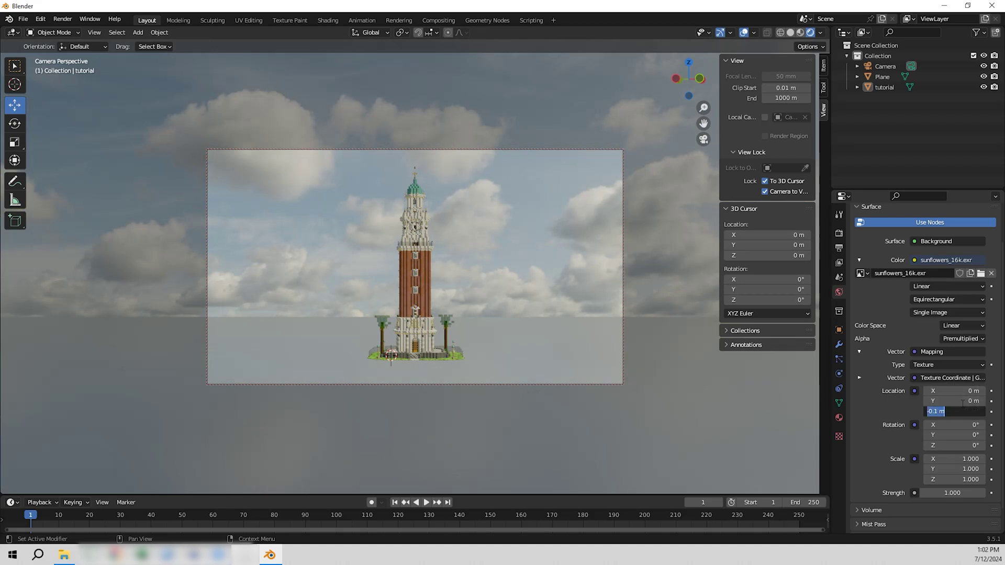
type("0.05")
key("Return")
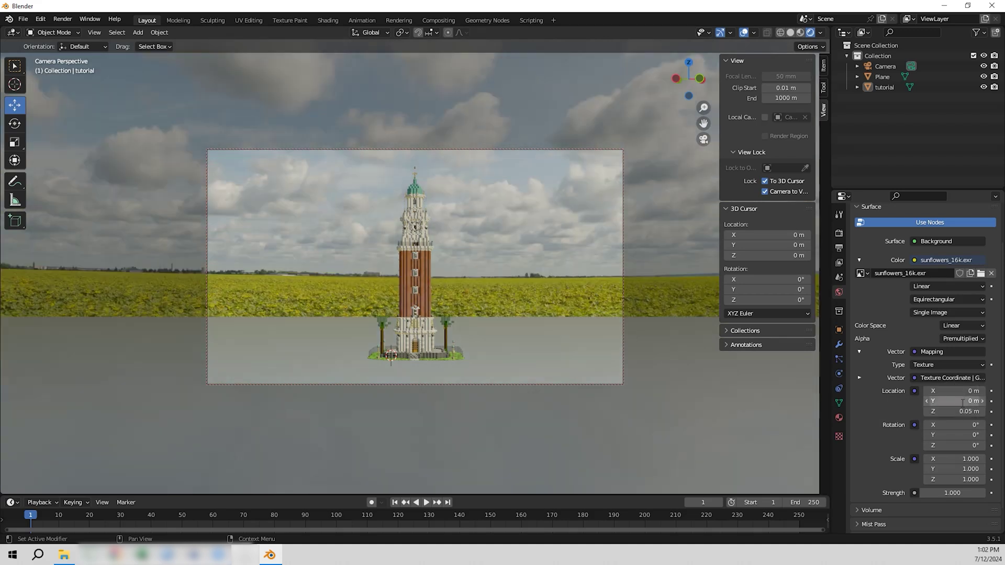
type("0.07")
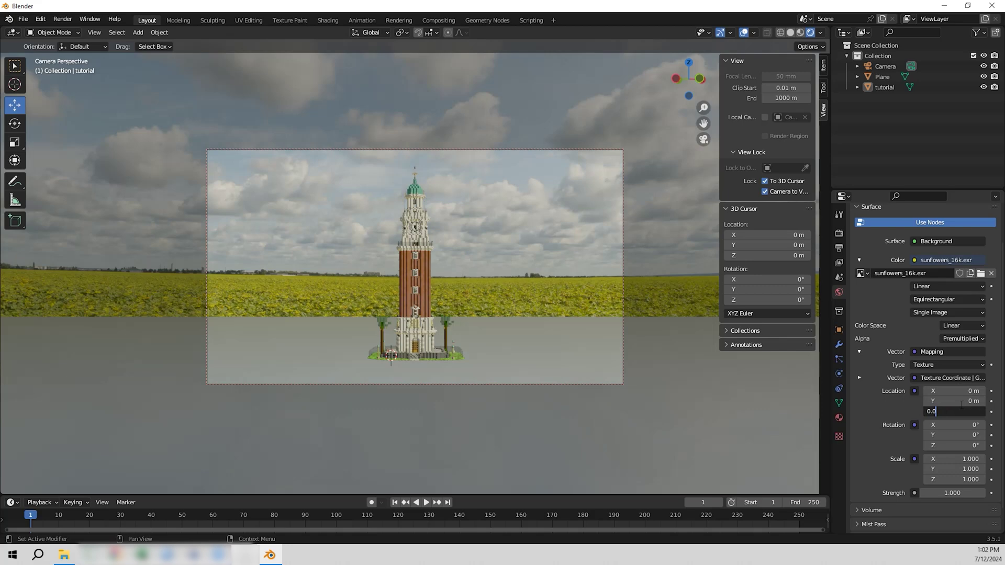
key("Return")
Try Location Z values -0.05, 0.03, -0.04 and -1 m, settling back at -0.04 m.
scroll(961, 411, "up", 1, "ctrl")
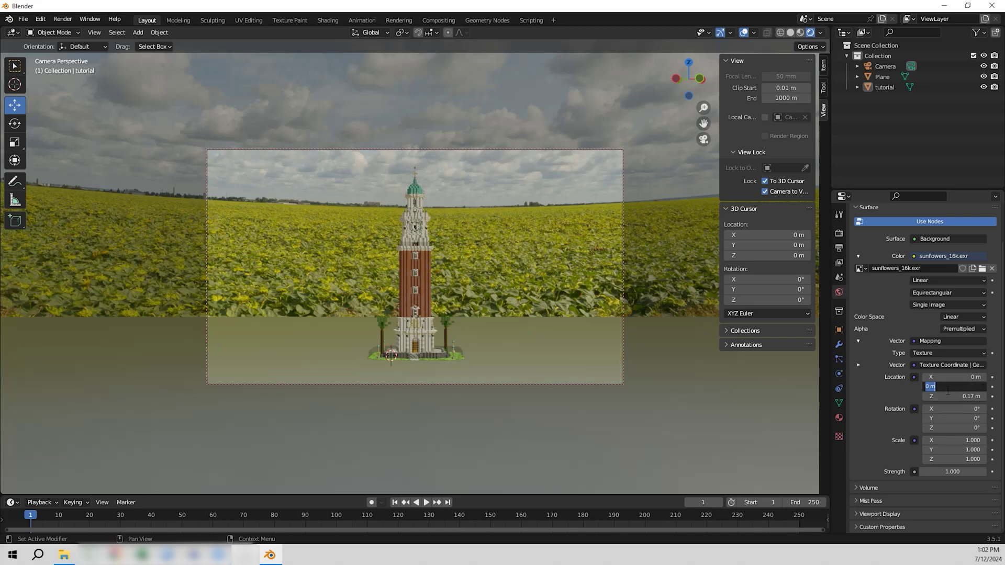
left_click(951, 394)
type("-0")
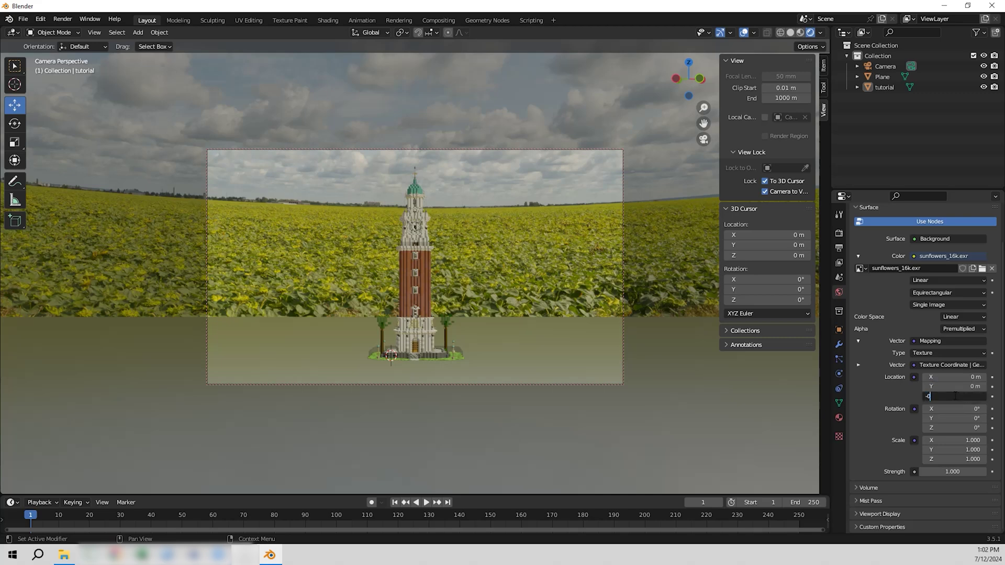
type(".05")
key("Return")
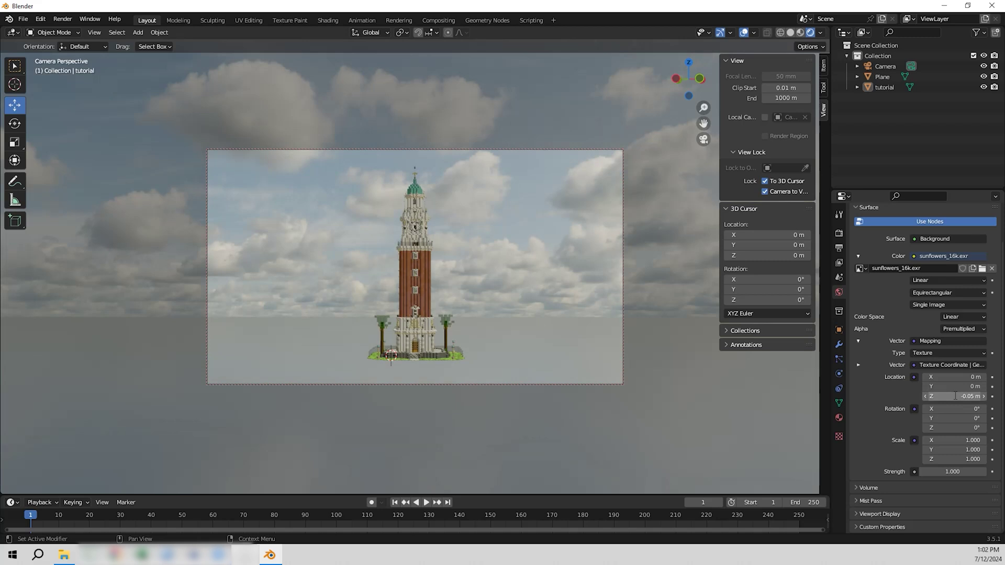
left_click(963, 397)
type("0.03")
key("Return")
left_click(964, 396)
type("-0.04")
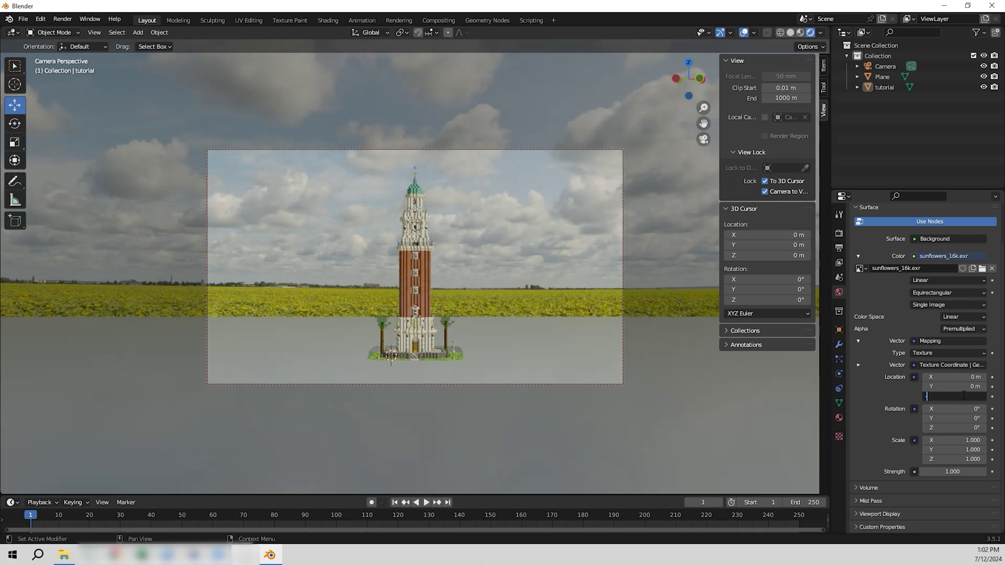
key("Return")
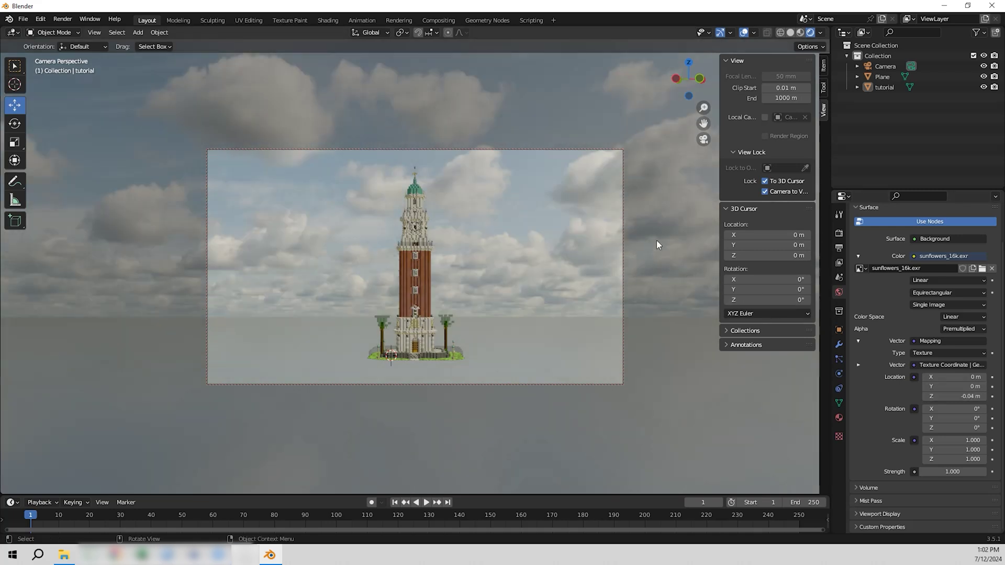
left_click(947, 396)
type("1")
key("BackSpace")
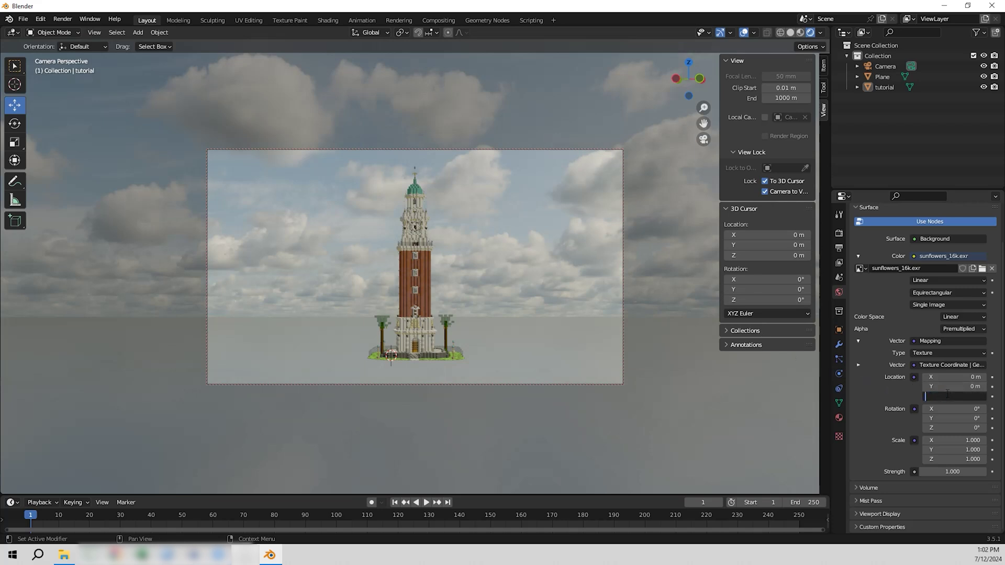
type("-1")
key("Return")
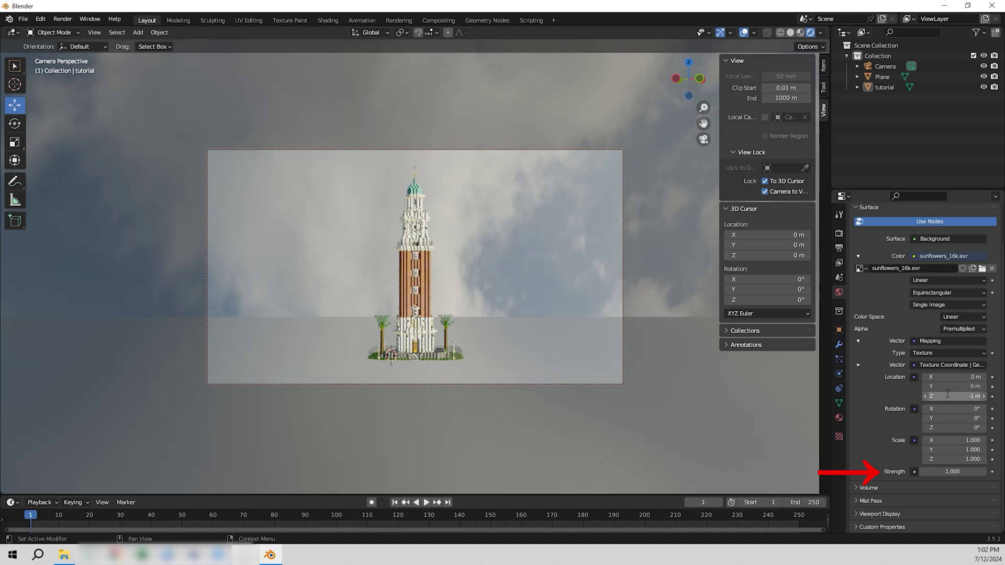
left_click_drag(947, 393, 979, 394)
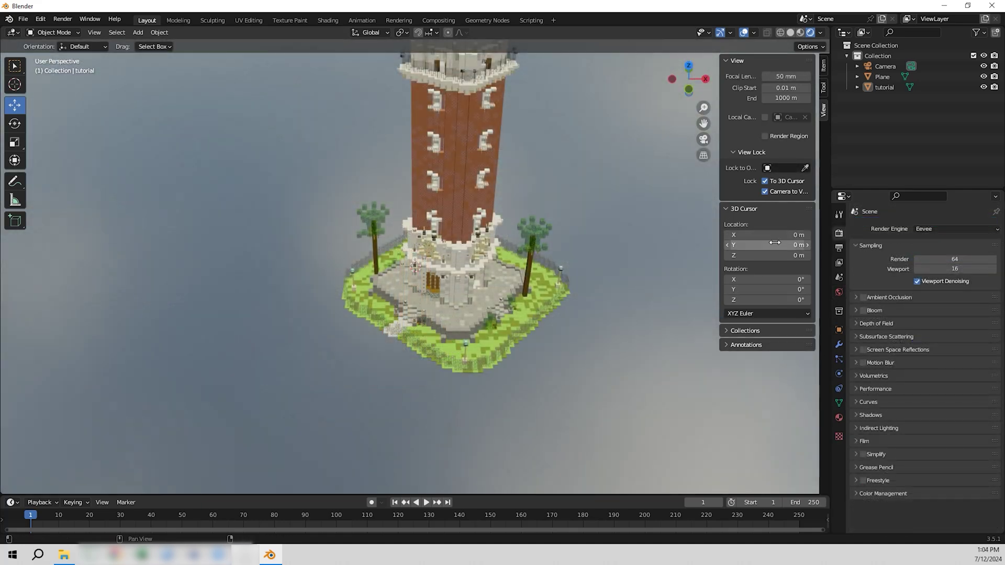
Make grass_block_top the active material and clear the Outliner's 'grass' and 'water' filters.
left_click(839, 248)
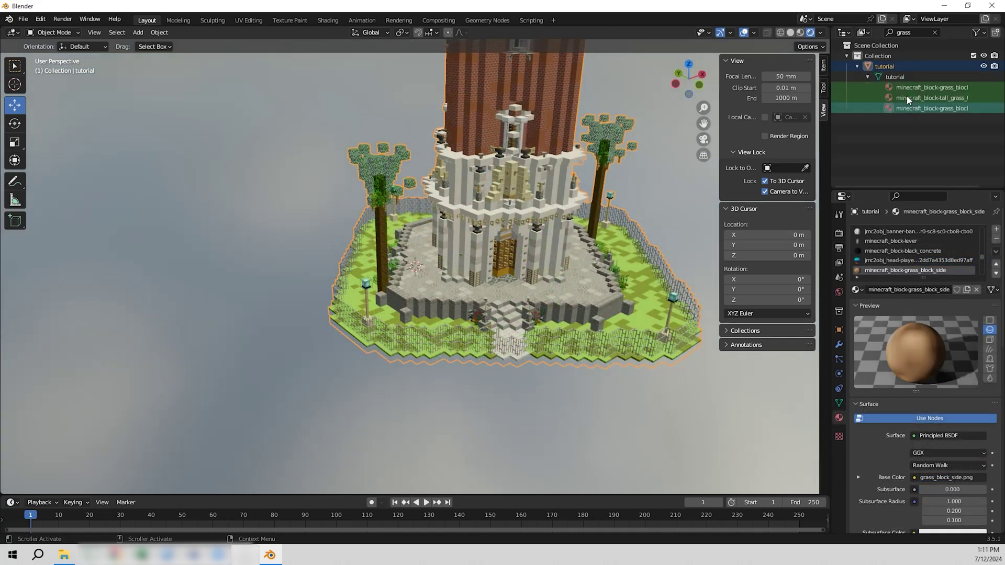
left_click(908, 89)
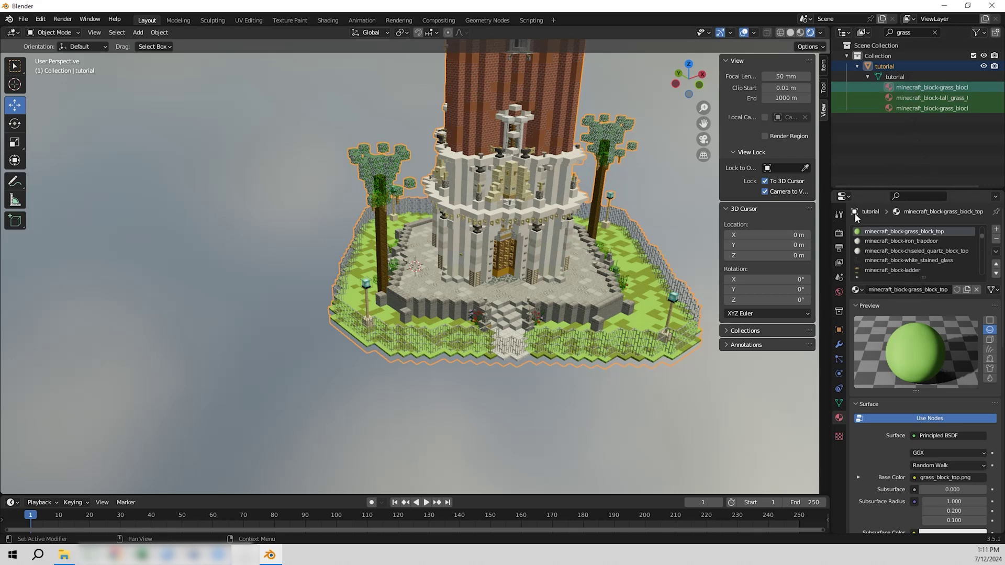
left_click(911, 32)
key("BackSpace")
type("water")
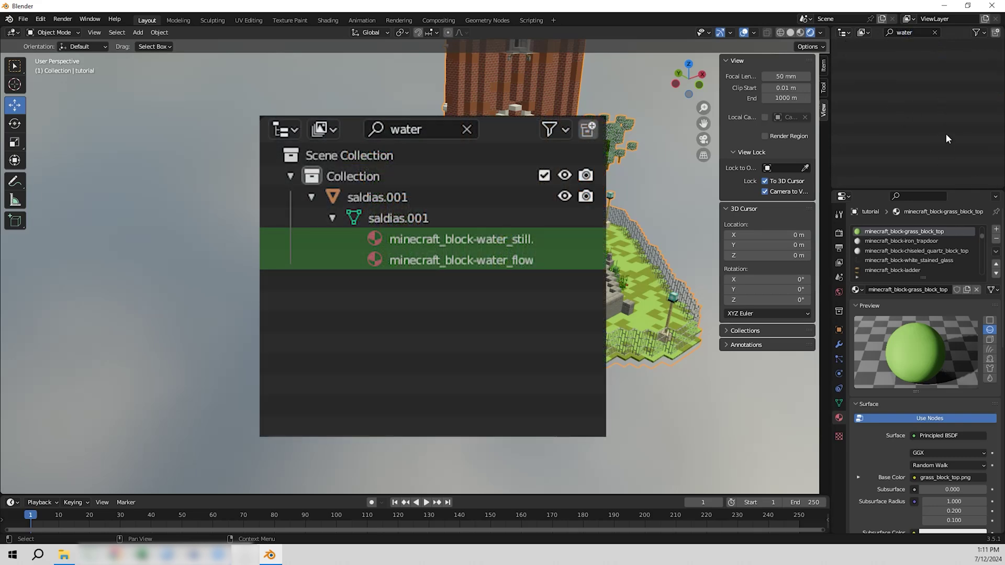
left_click(934, 33)
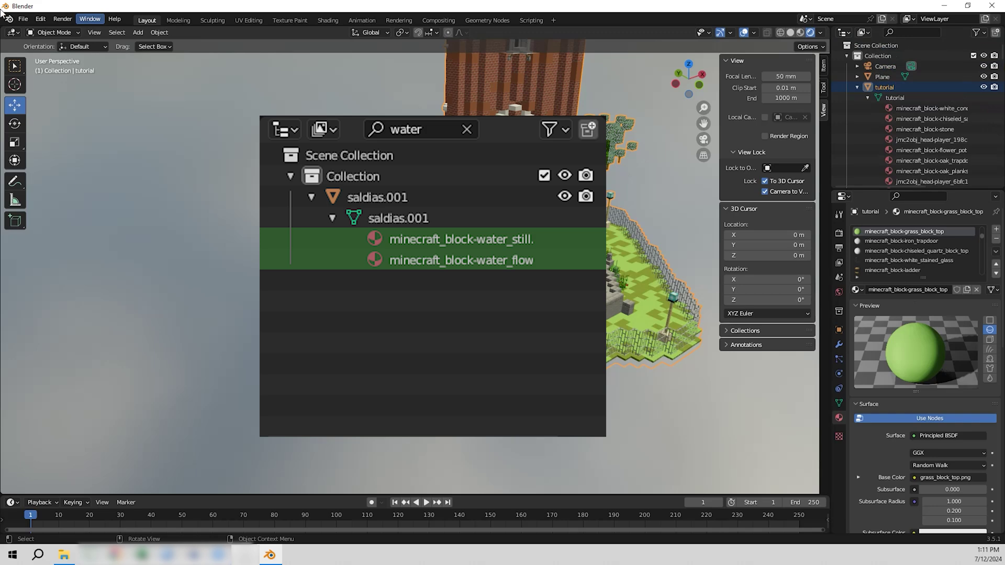
left_click(14, 33)
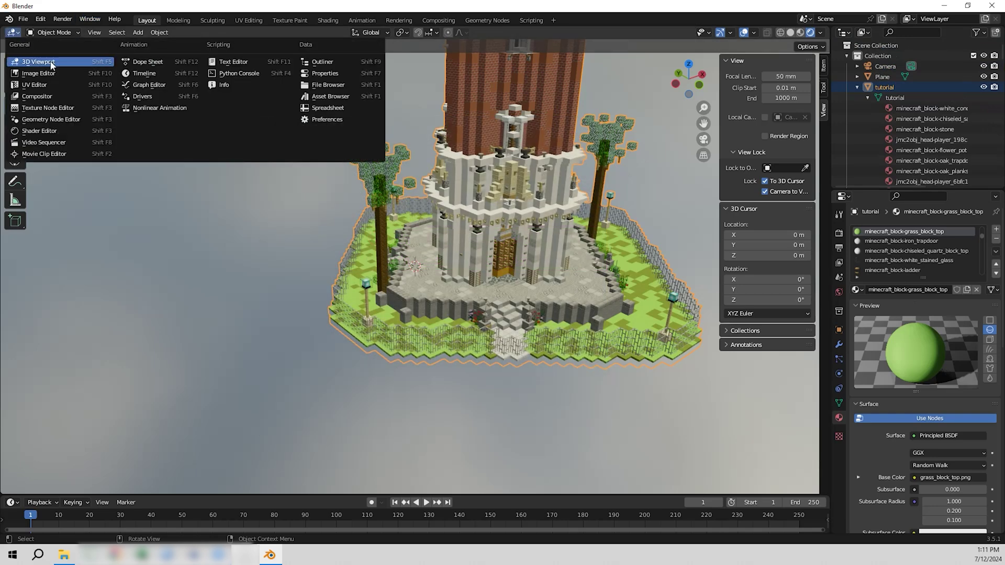
Show the grass_block_top material in the Shader Editor and delete all its old nodes.
left_click(62, 131)
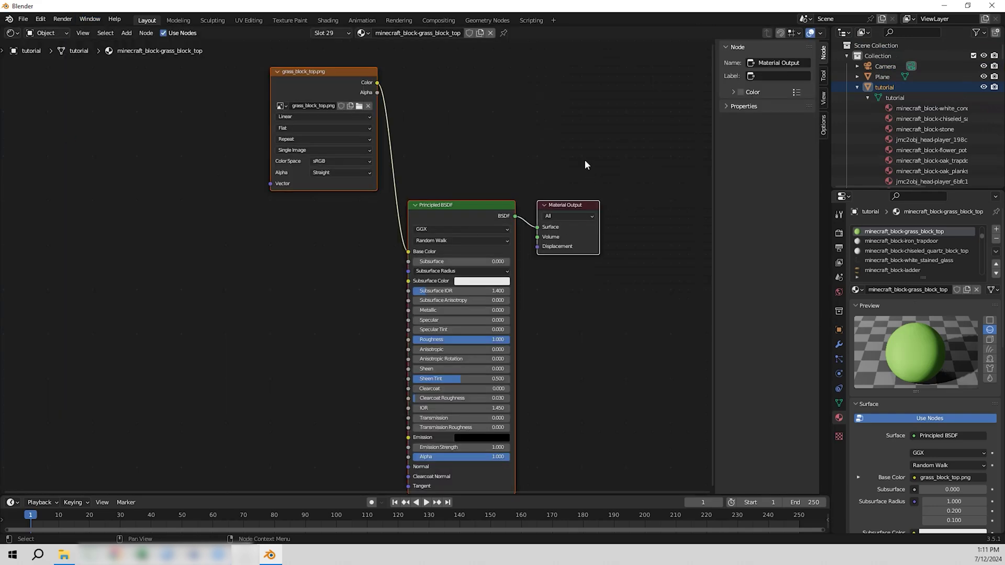
middle_click_drag(586, 161, 544, 147)
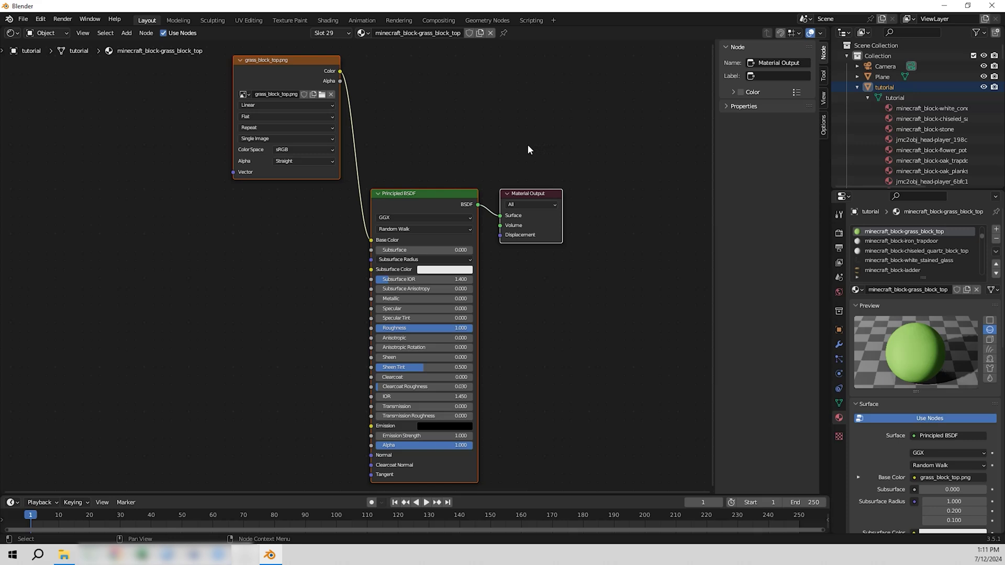
scroll(528, 150, "down", 1)
middle_click_drag(575, 220, 577, 241)
left_click_drag(635, 389, 194, 70)
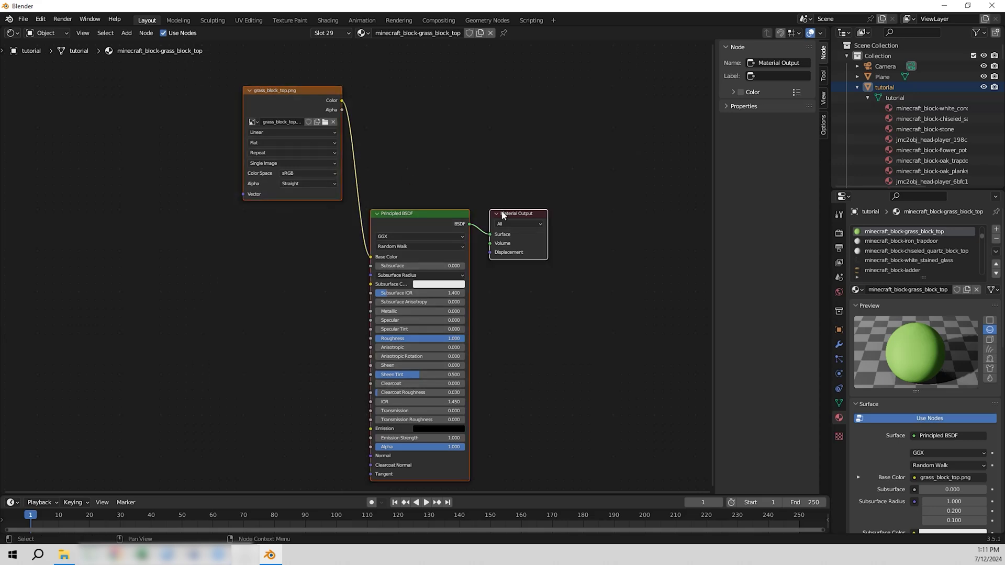
key("Delete")
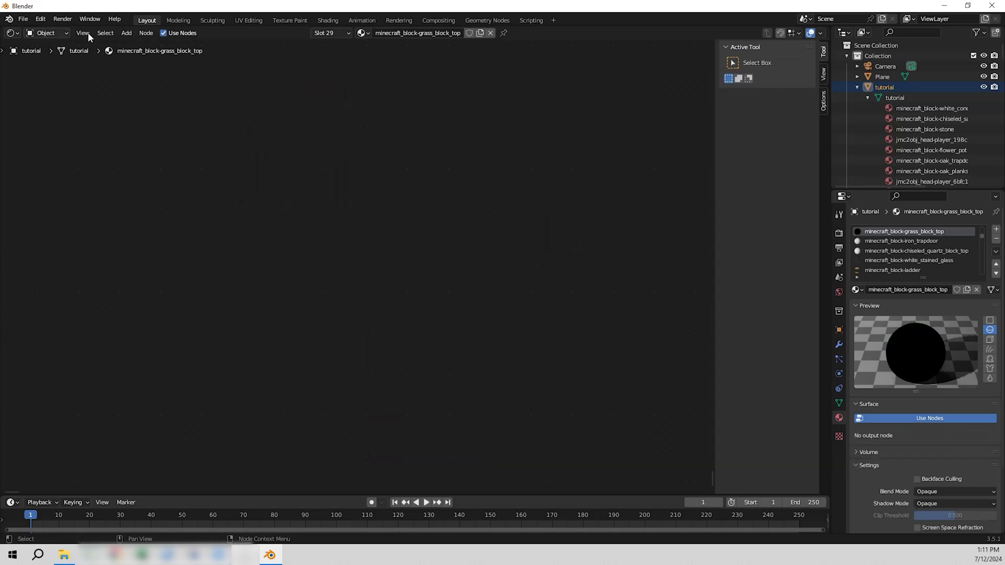
Add Material Output, Noise Texture and Glass BSDF nodes to the material.
left_click(126, 33)
mouse_move(162, 70)
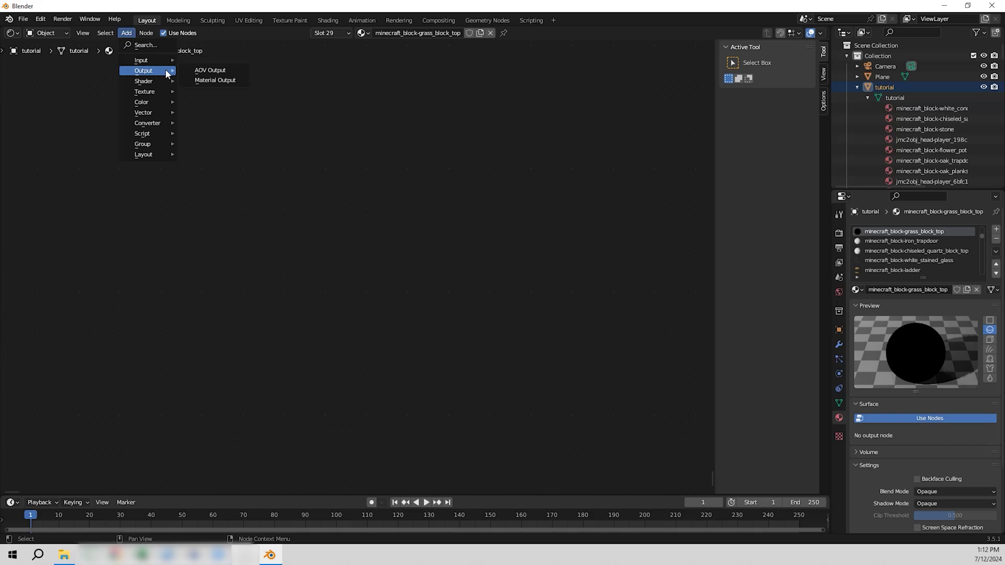
left_click(215, 80)
left_click(404, 267)
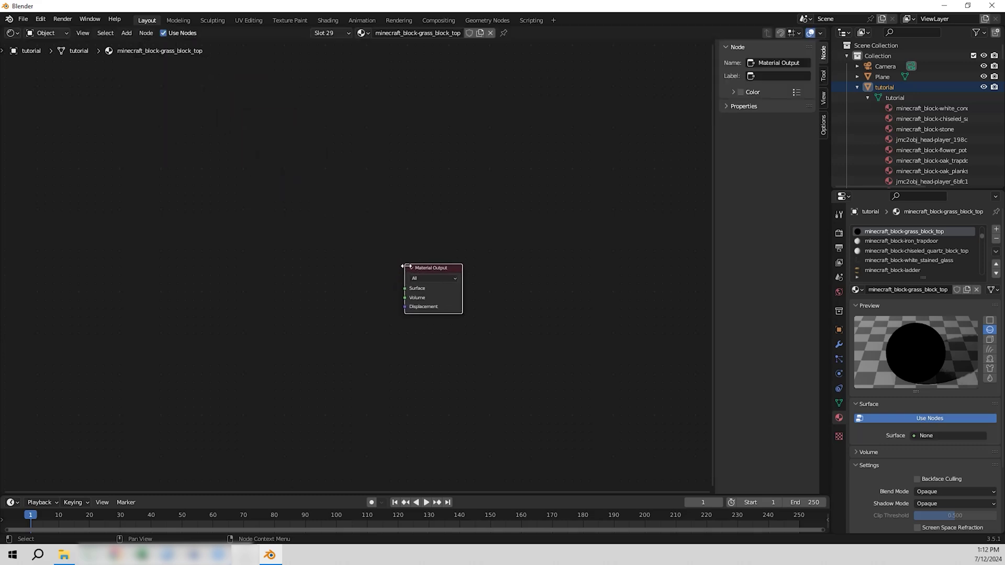
left_click(126, 33)
mouse_move(167, 94)
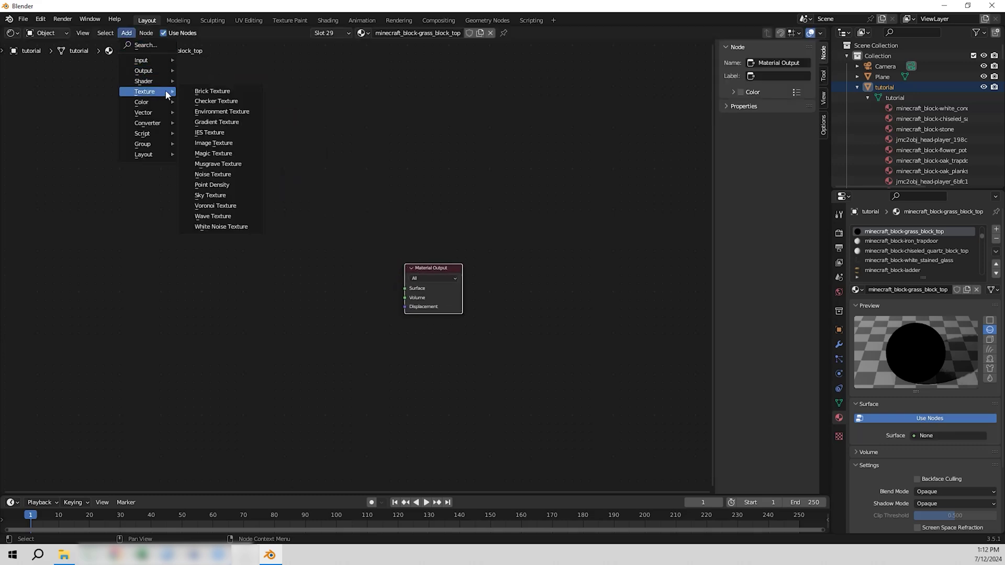
left_click(238, 175)
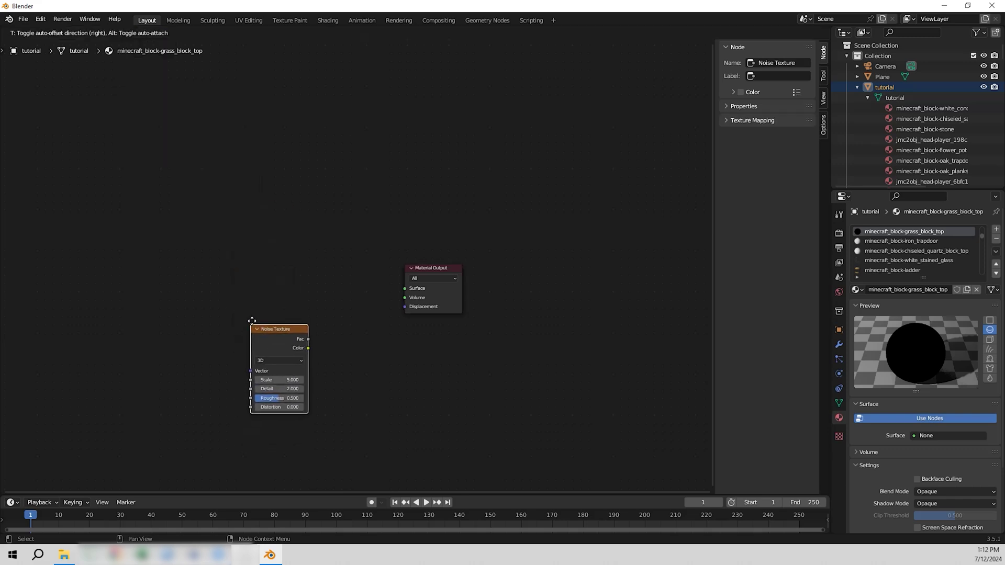
left_click(258, 300)
left_click(126, 33)
mouse_move(150, 85)
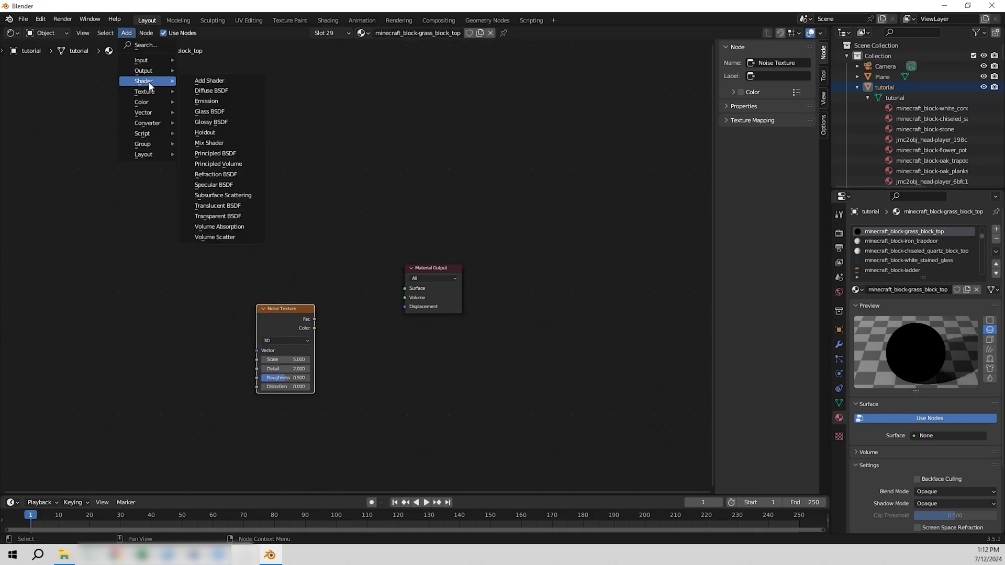
left_click(218, 112)
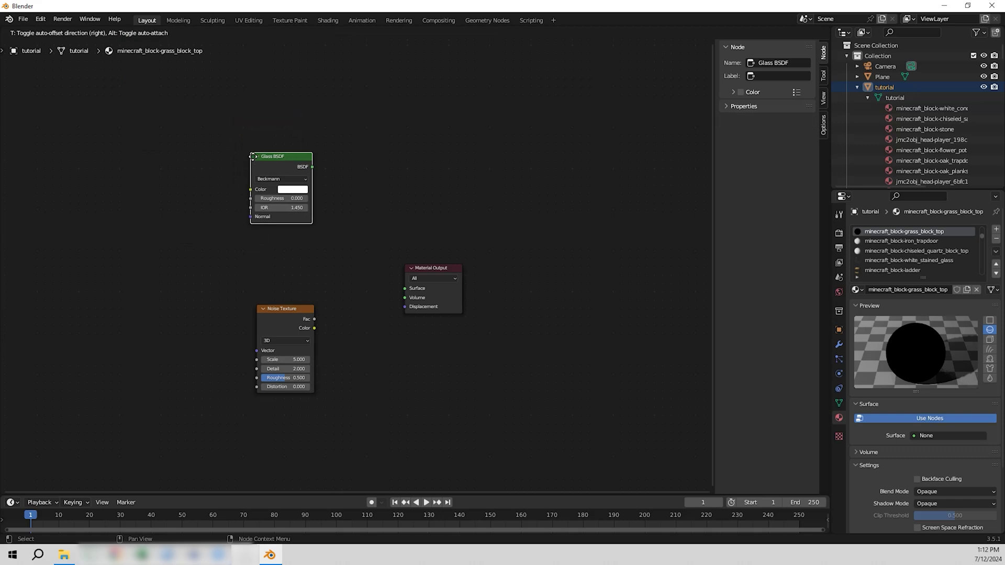
left_click(262, 162)
Link Glass BSDF to Surface and Noise Color to Displacement; set glass hue 0.567, saturation 0.253.
left_click_drag(324, 175, 409, 288)
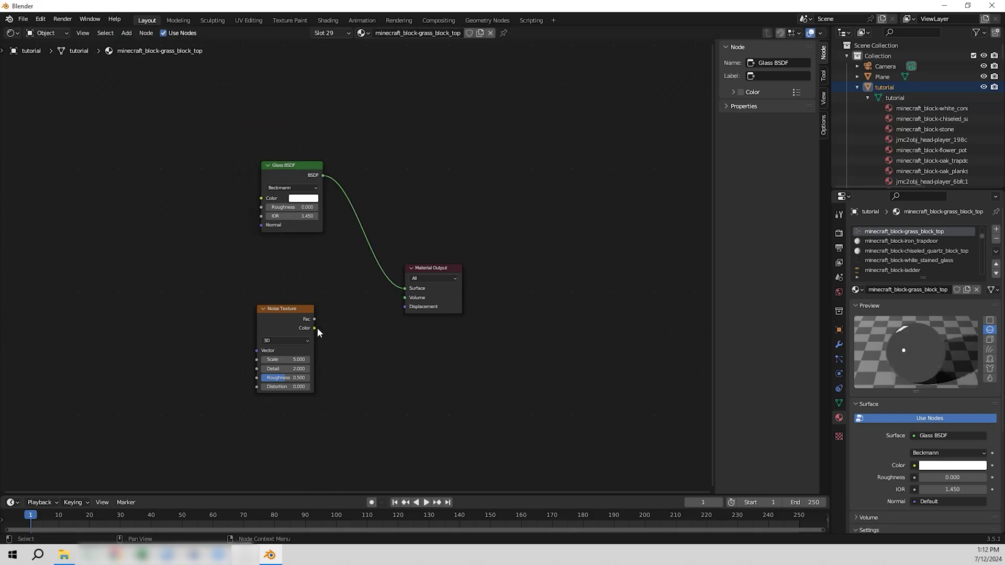
left_click_drag(314, 328, 321, 329)
left_click_drag(390, 315, 405, 307)
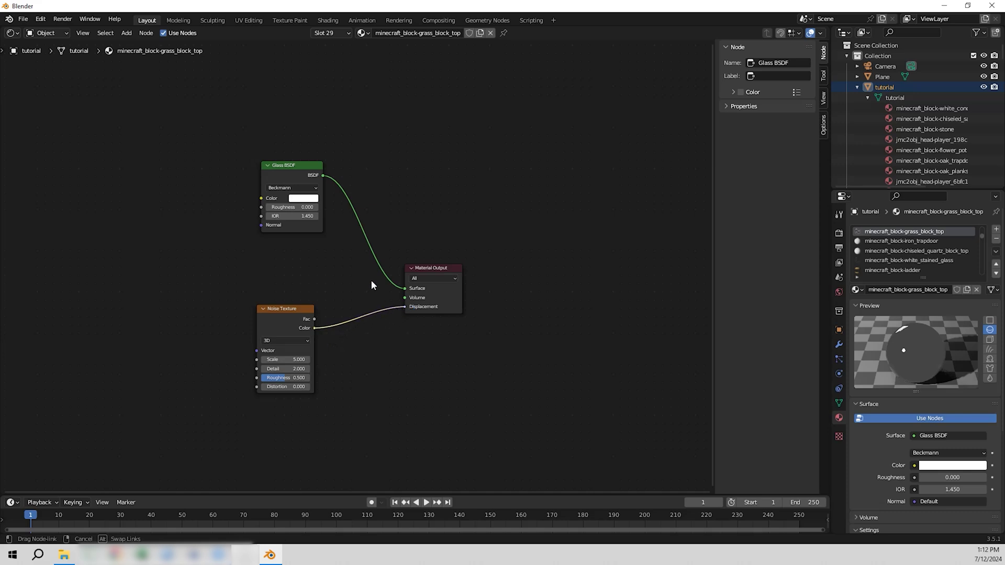
left_click(303, 198)
left_click(321, 161)
type("0.56")
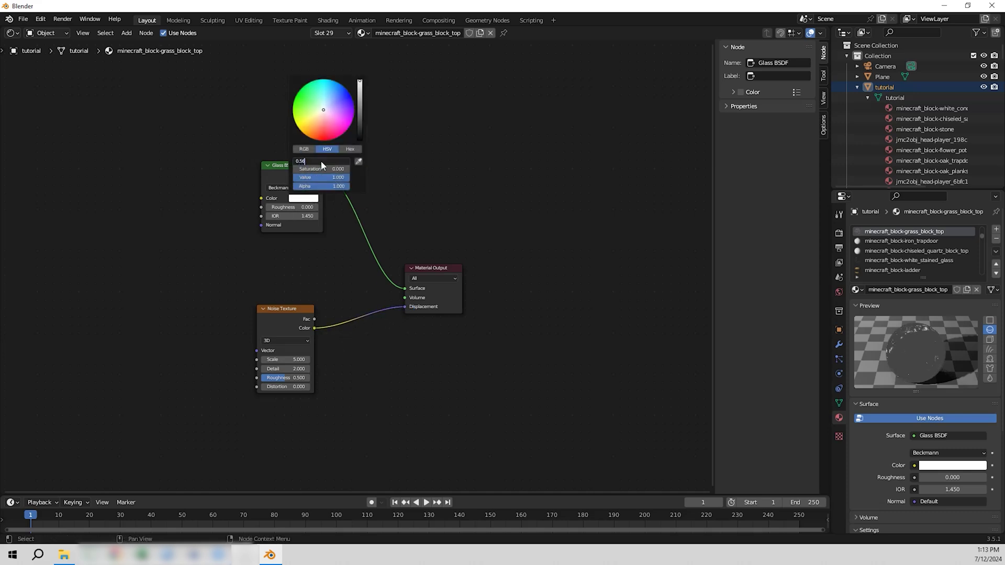
type("7")
key("Return")
left_click_drag(323, 169, 345, 172)
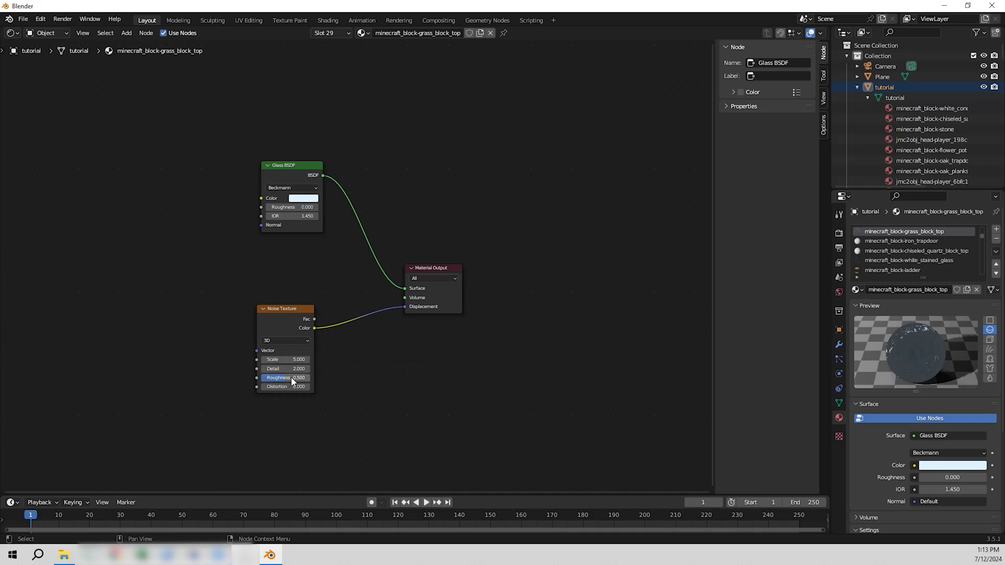
left_click(13, 33)
Switch back to the 3D Viewport and orbit around the tower and island.
left_click(48, 62)
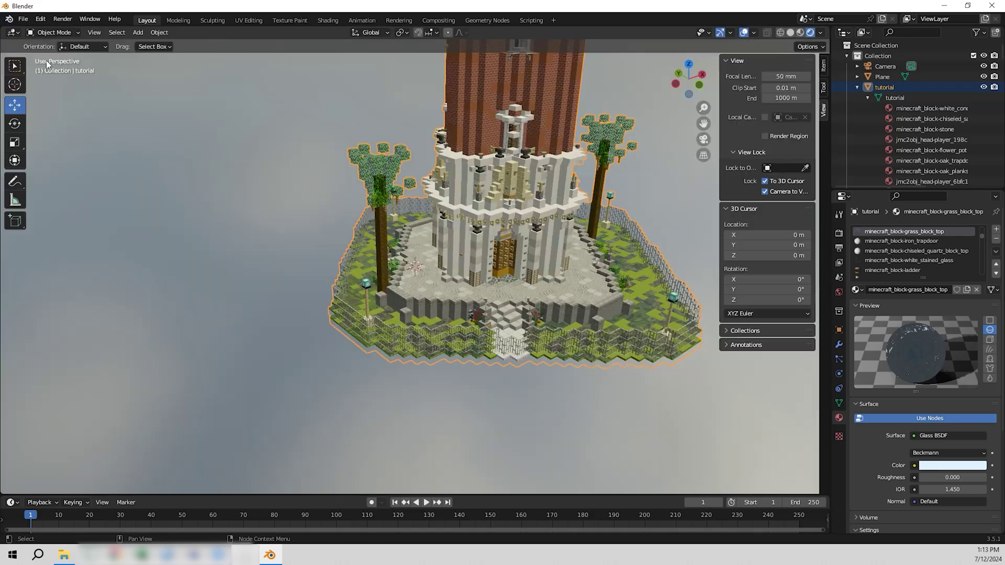
middle_click_drag(451, 275, 388, 323)
scroll(551, 342, "up", 3)
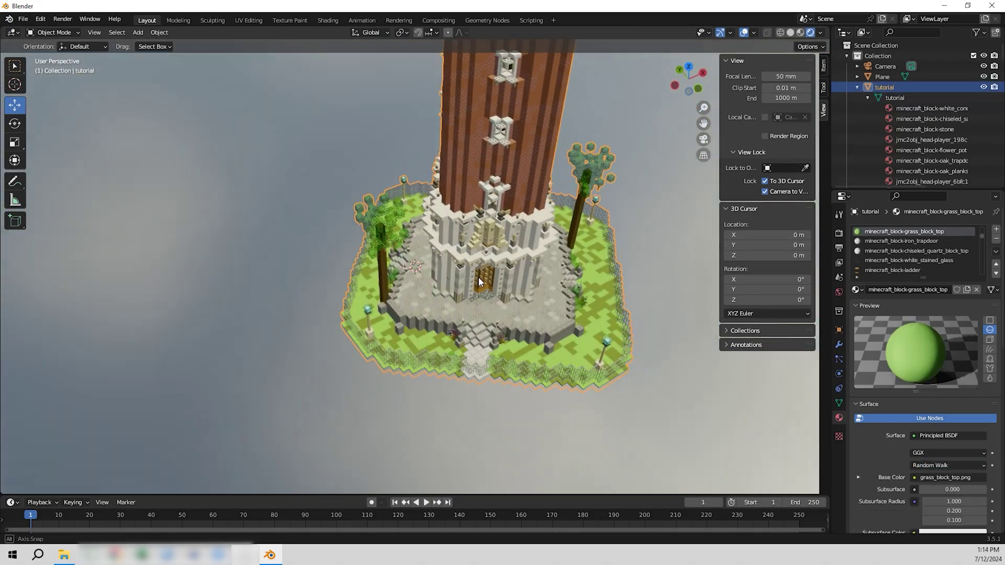
middle_click_drag(481, 257, 485, 221)
scroll(484, 220, "down", 5)
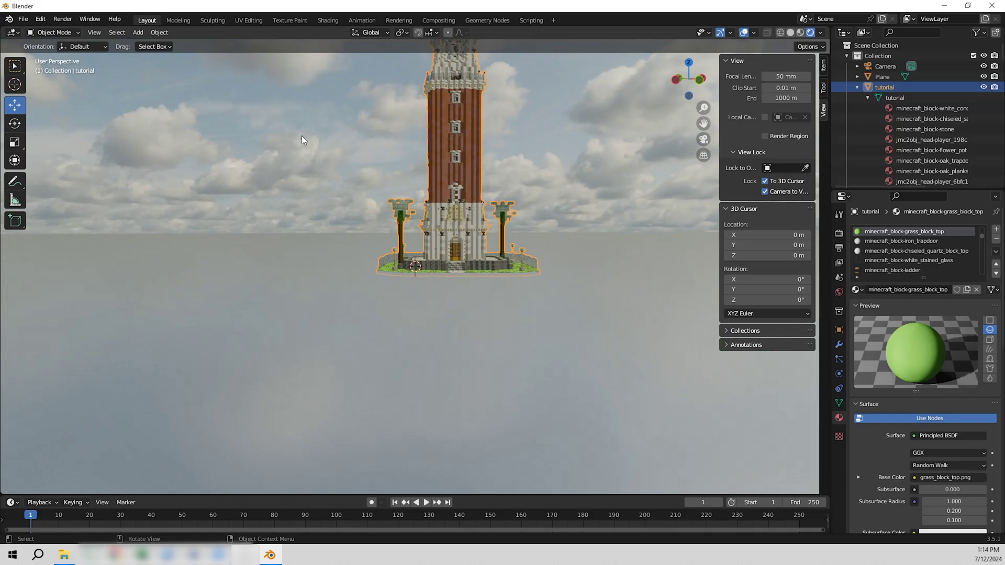
middle_click_drag(411, 177, 404, 212)
scroll(472, 235, "up", 6)
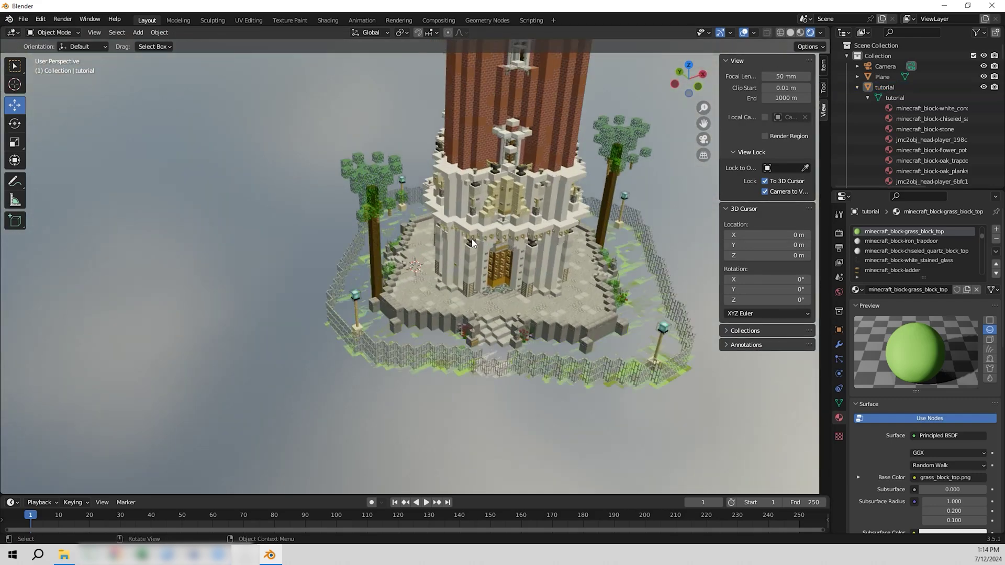
scroll(467, 225, "down", 5)
mouse_move(472, 242)
middle_mouse_down()
mouse_move(466, 225)
mouse_move(481, 235)
middle_mouse_up()
scroll(482, 235, "up", 3)
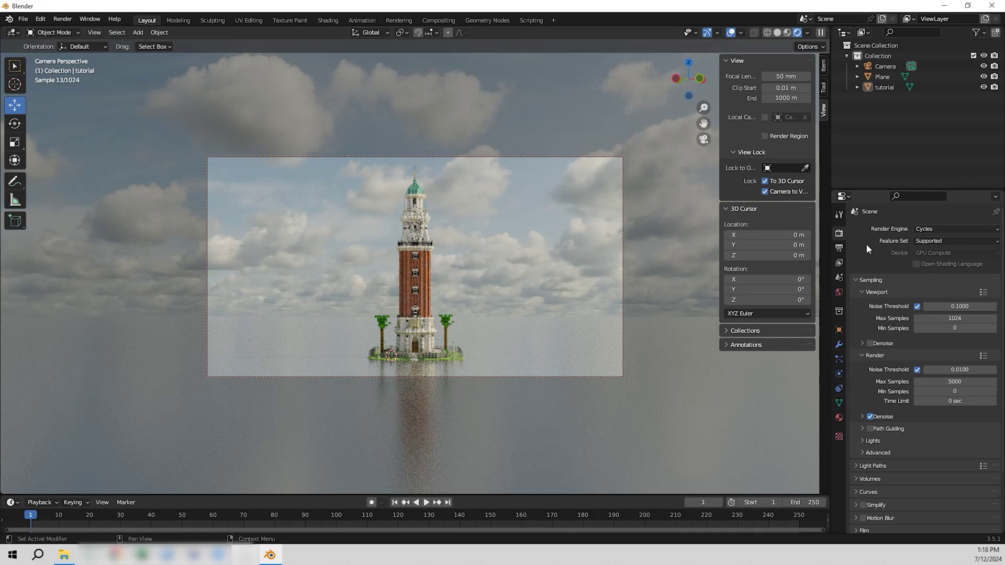
Check the camera's depth of field settings, then render the final image.
left_click(885, 66)
left_click(839, 374)
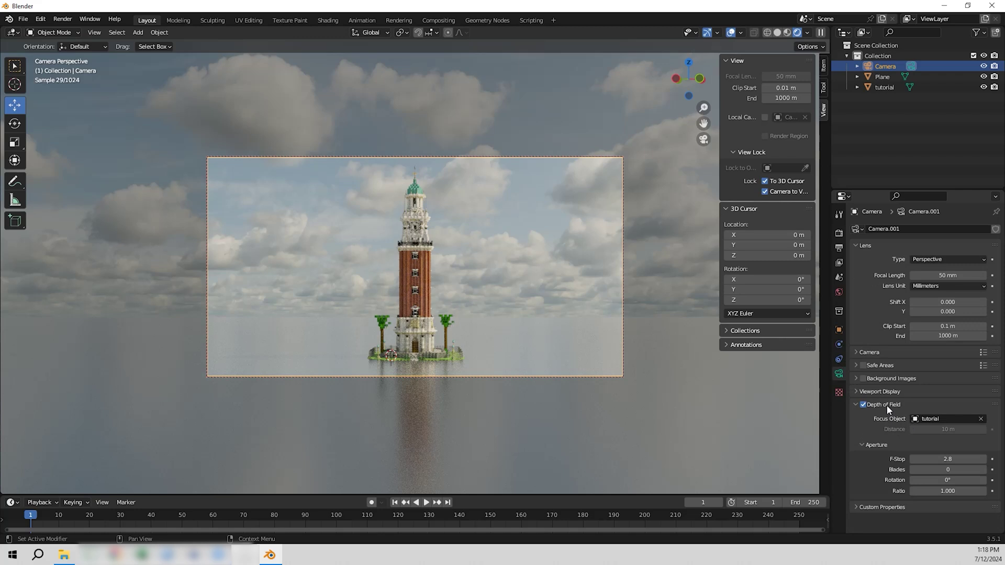
left_click(839, 233)
left_click(63, 19)
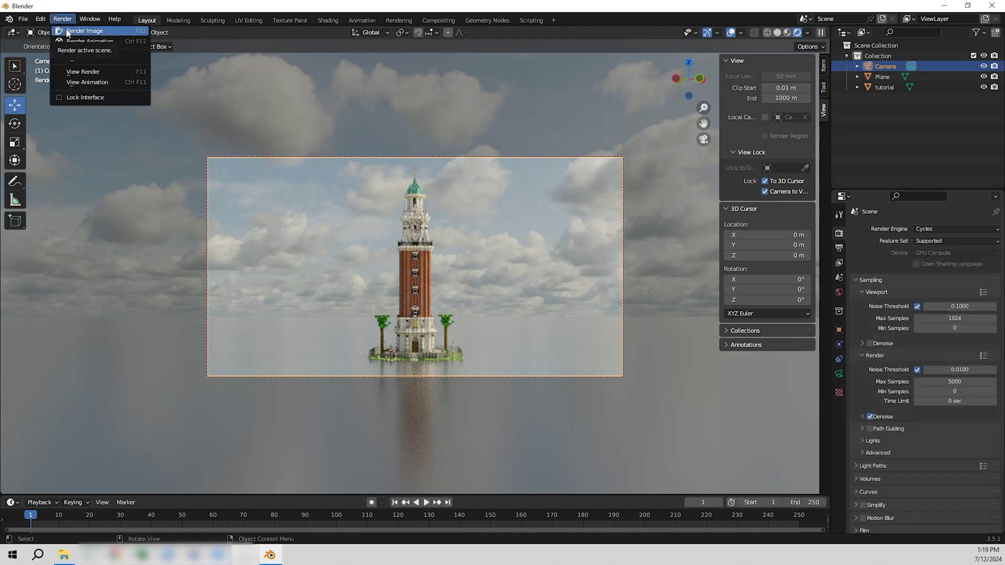
left_click(68, 31)
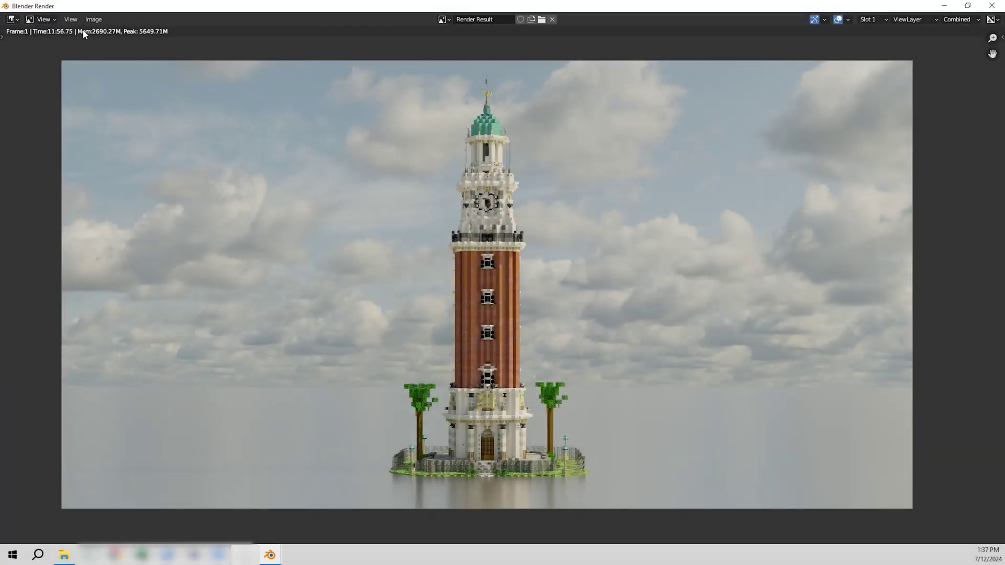
Save the finished render as tutorial.png in PNG format.
left_click(87, 20)
left_click(131, 93)
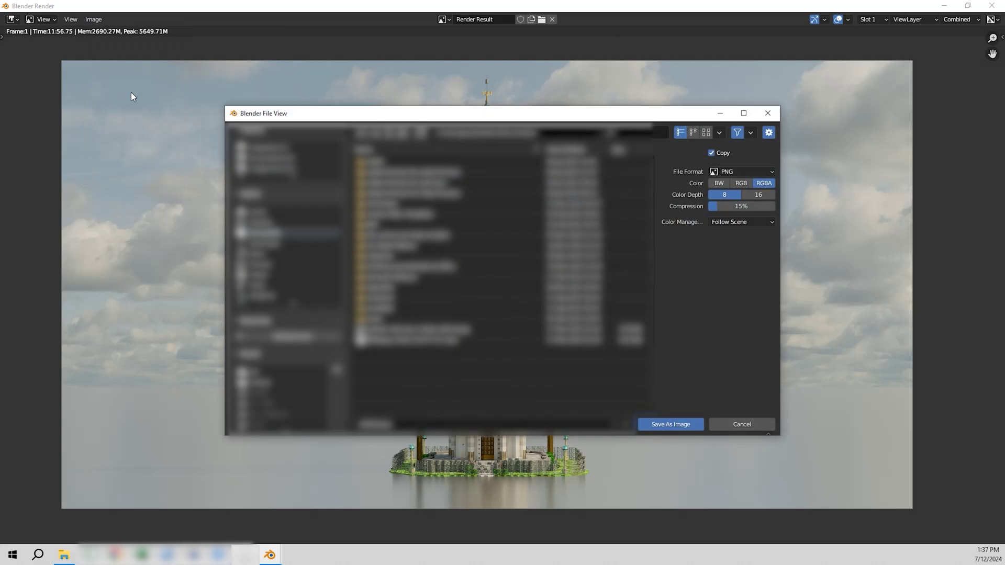
left_click(680, 425)
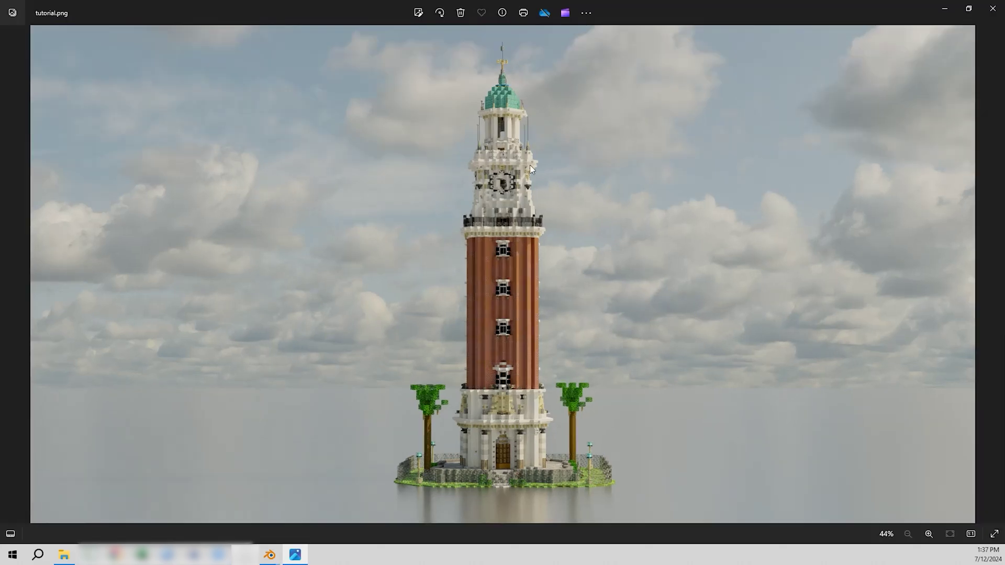
Open tutorial.png in Windows Photos and zoom to inspect the clock tower render.
double_click(526, 236)
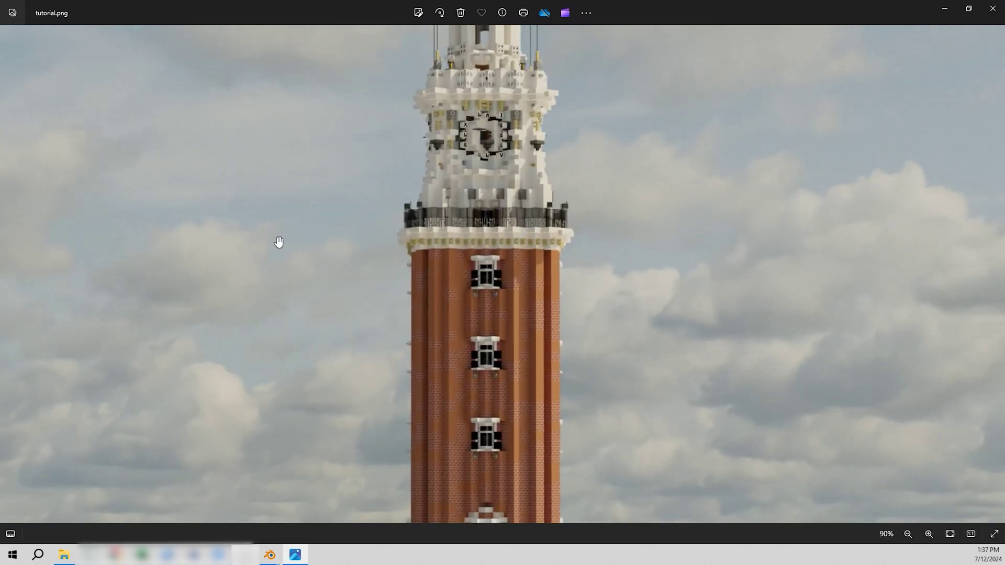
scroll(278, 240, "down", 5)
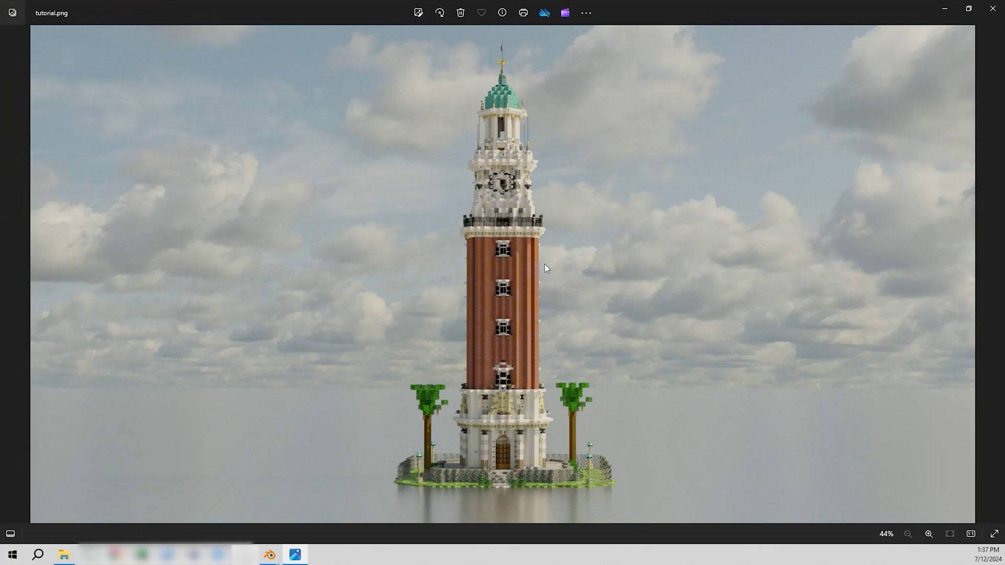